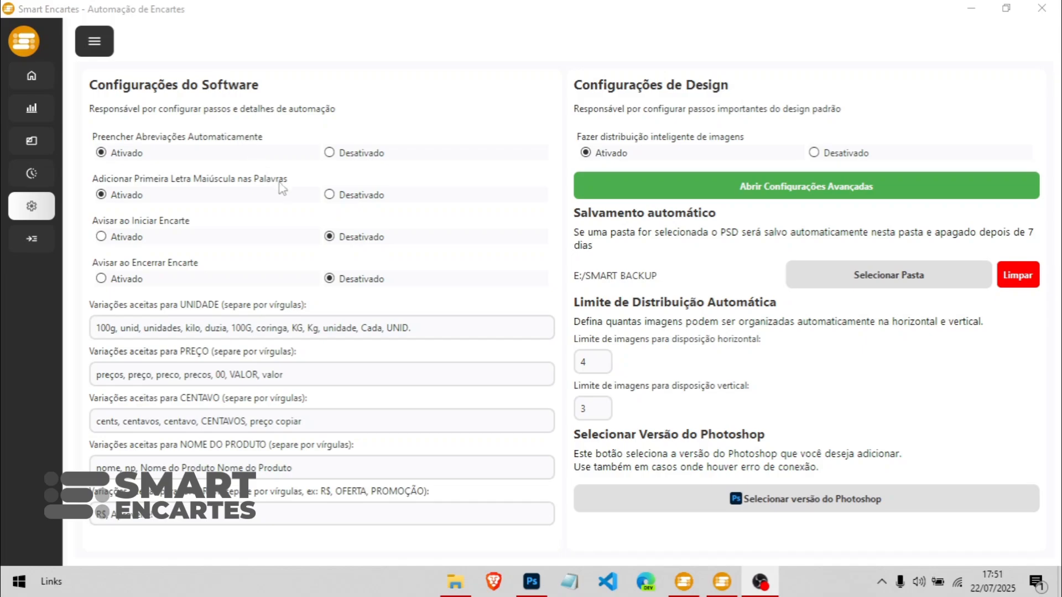
# Step: Enter the product line "Café extra forte/ tradicional 500g 5,99" in the home page product list
pyautogui.click(51, 73)
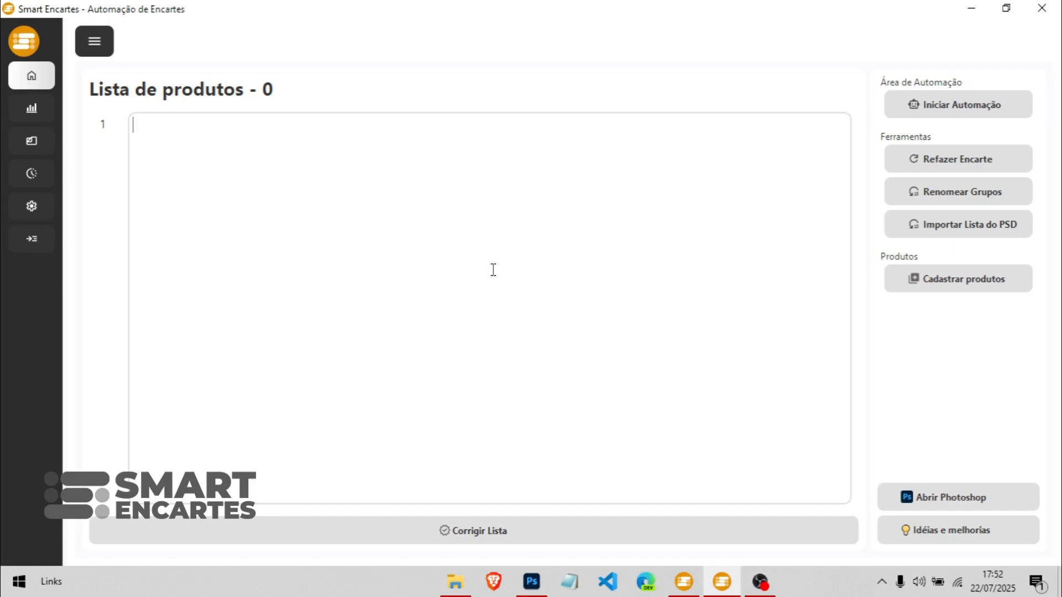
pyautogui.write('Café extra fort')
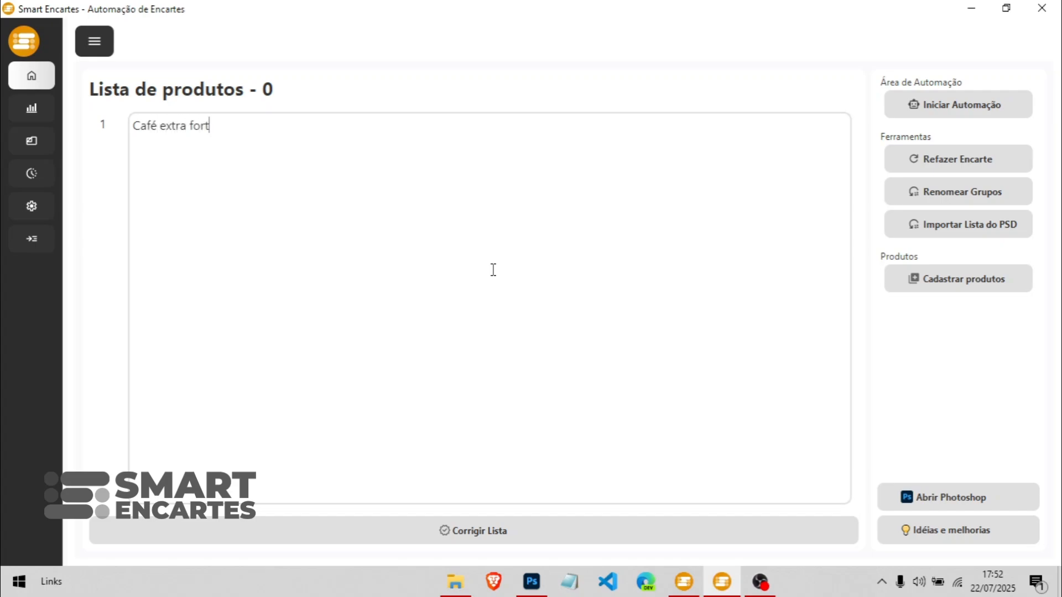
pyautogui.write('e/ tradicional 500g')
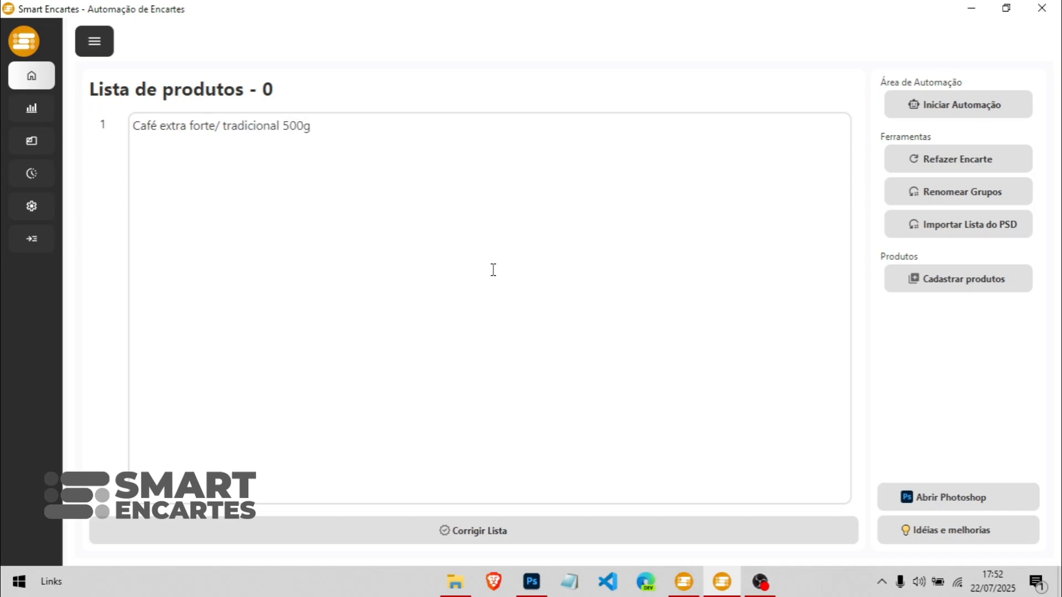
pyautogui.write(' 5,-')
pyautogui.press('BackSpace')
pyautogui.write('99')
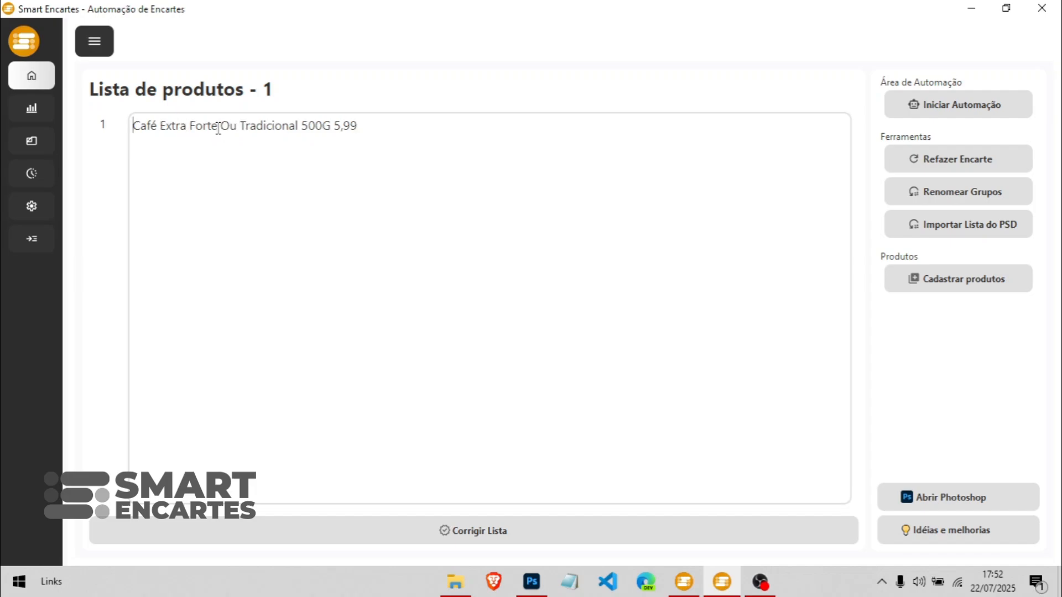
pyautogui.moveTo(212, 127); pyautogui.dragTo(247, 127)
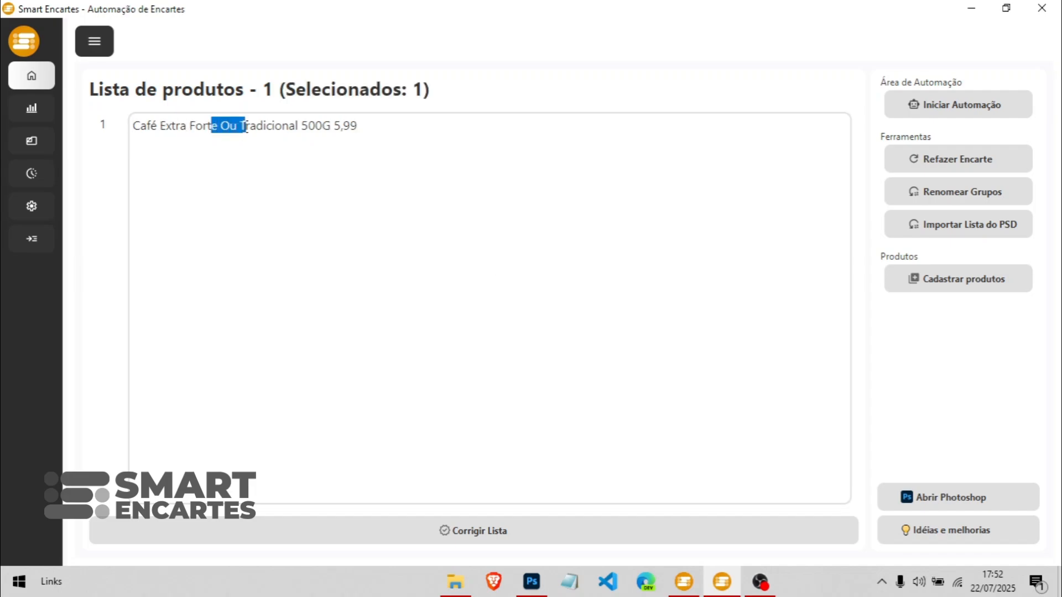
# Step: Add a second product line "Molho p/ macarrão 4,99" below the coffee in the product list
pyautogui.click(395, 146)
pyautogui.press('Return')
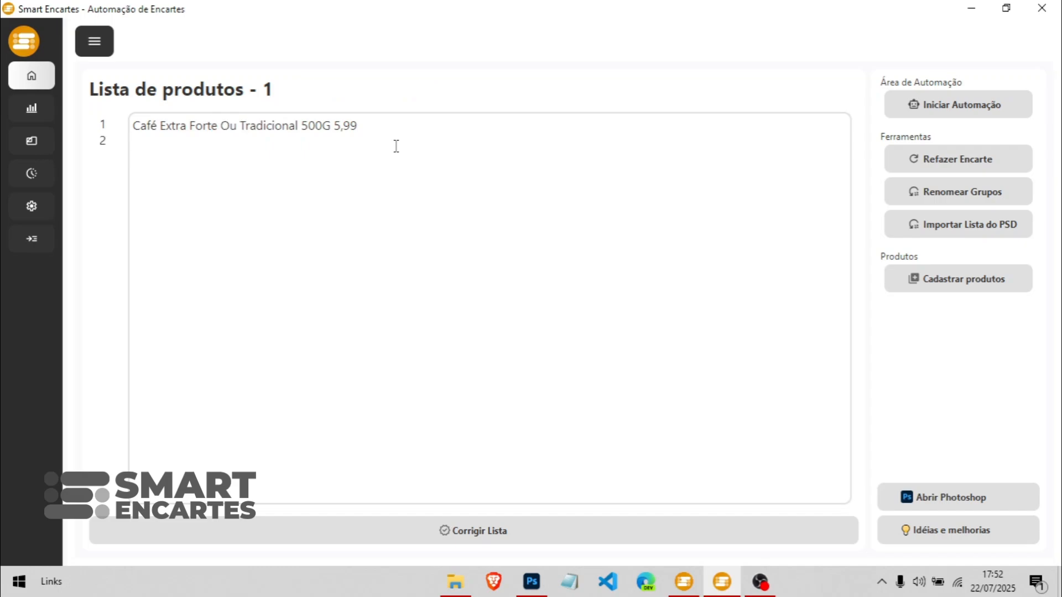
pyautogui.write('Molho p;;')
pyautogui.press('BackSpace')
pyautogui.write('/ macarrão ')
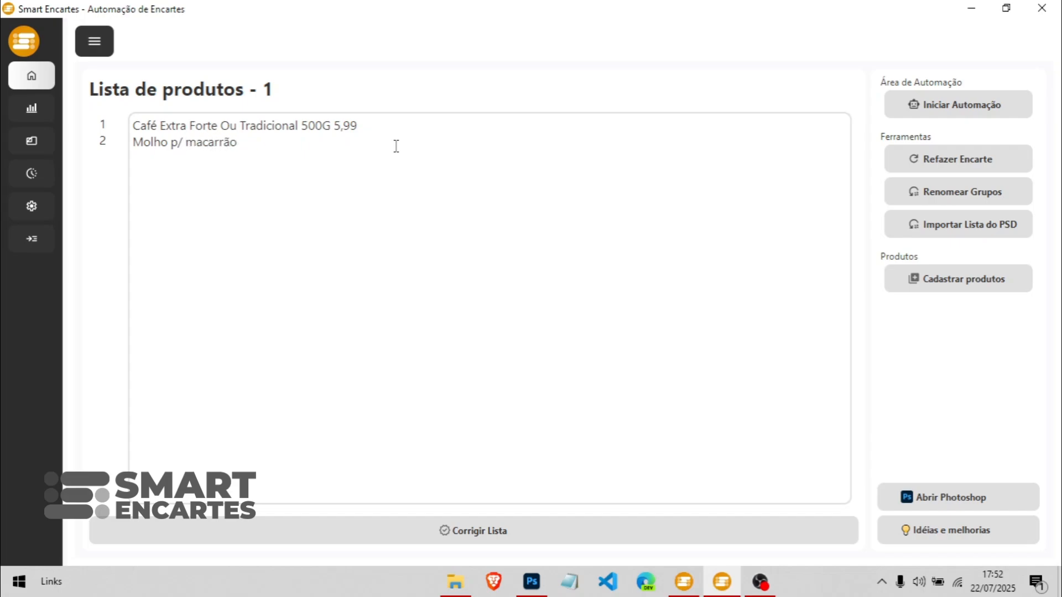
pyautogui.write('455')
pyautogui.press('BackSpace')
pyautogui.press('BackSpace')
pyautogui.write(',99')
pyautogui.doubleClick(183, 145)
# Step: Switch automatic abbreviation filling to Desativado in the software settings and return it to Ativado
pyautogui.click(32, 206)
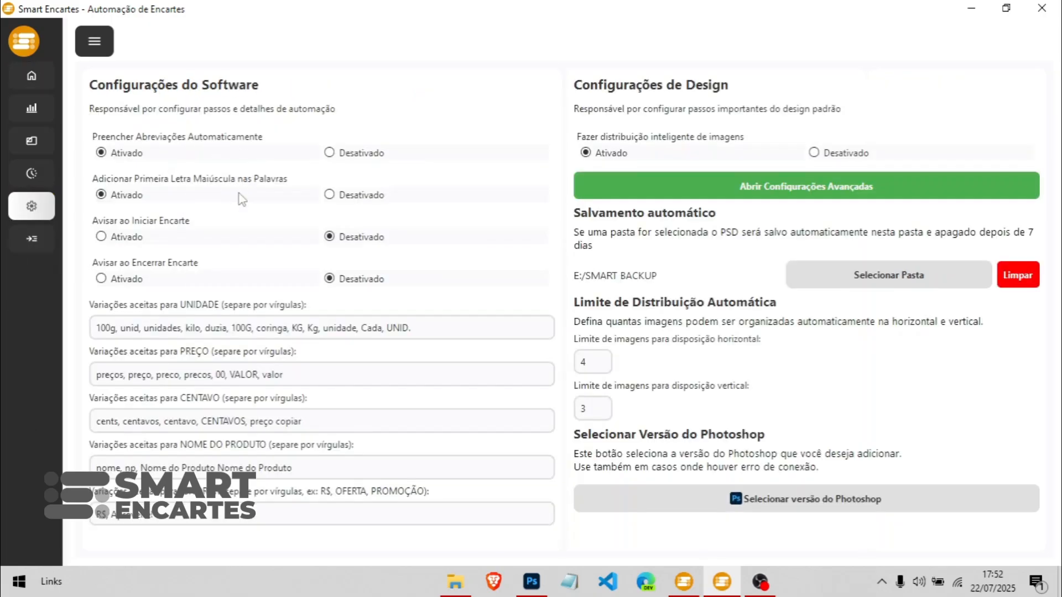
pyautogui.click(44, 81)
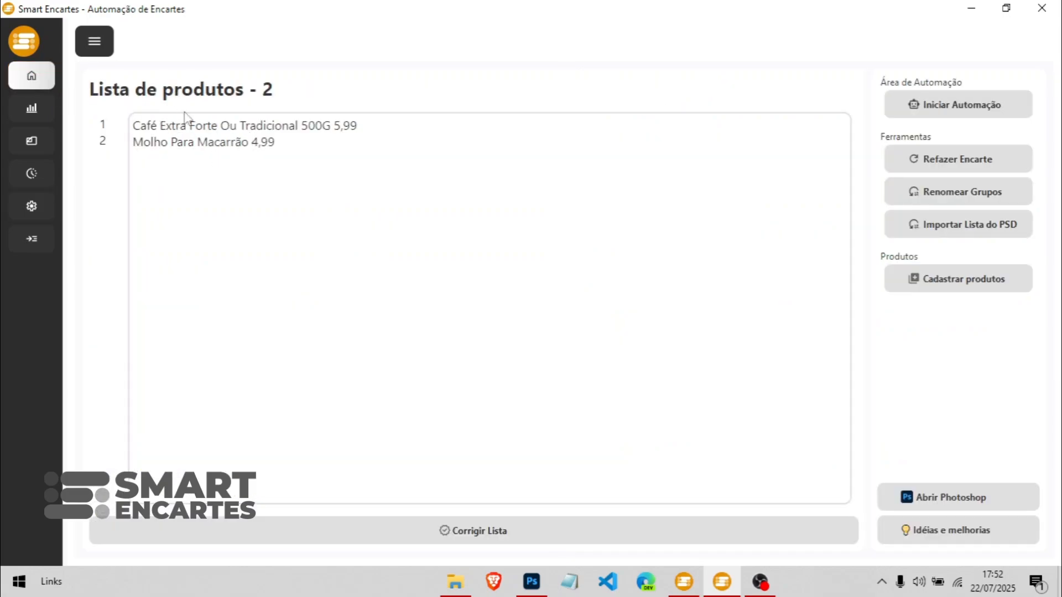
pyautogui.click(44, 204)
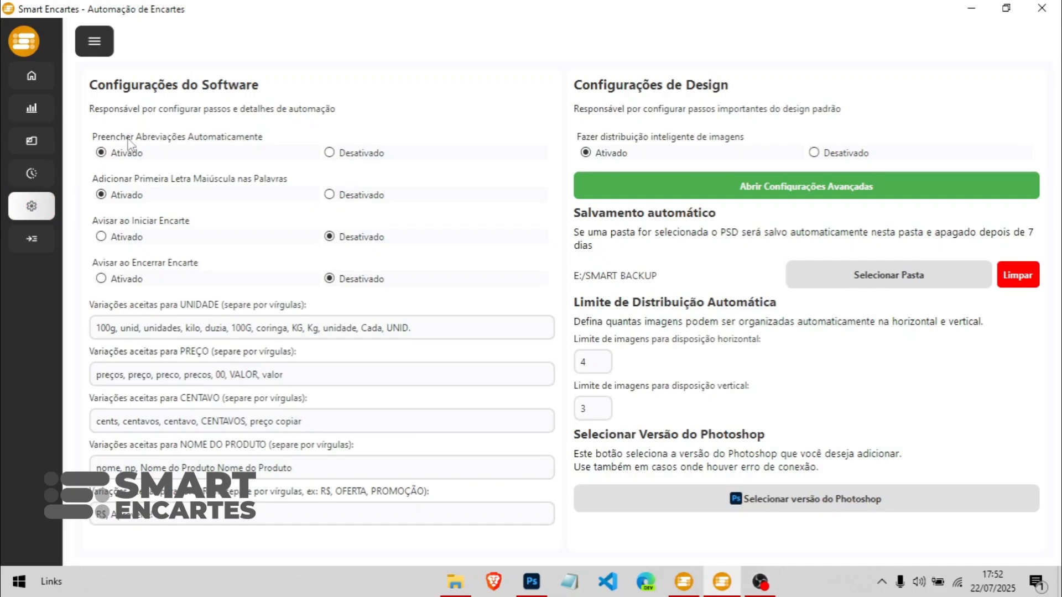
pyautogui.moveTo(128, 143)
pyautogui.click(354, 155)
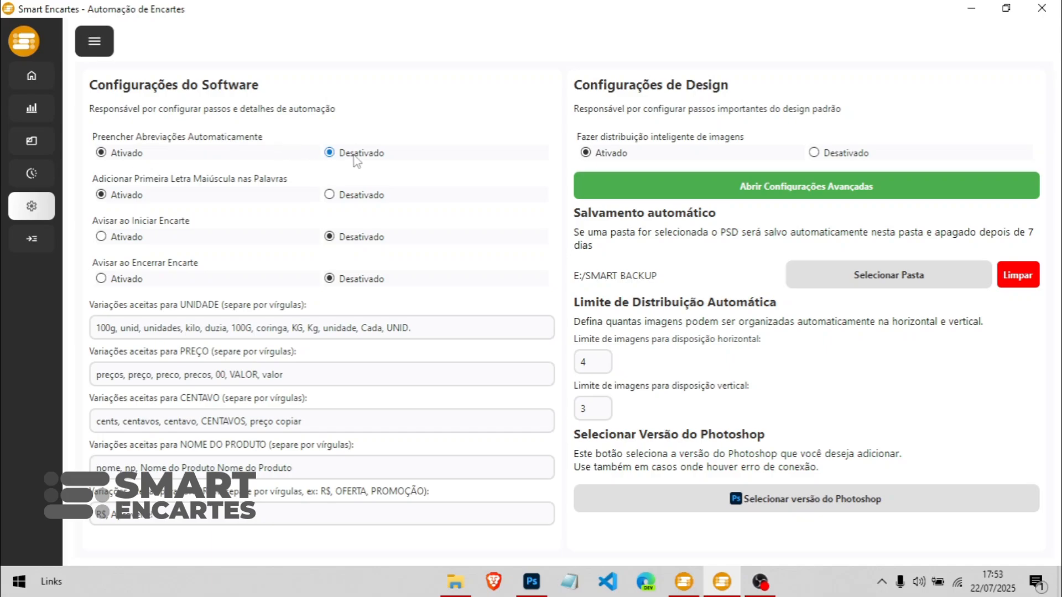
pyautogui.click(133, 155)
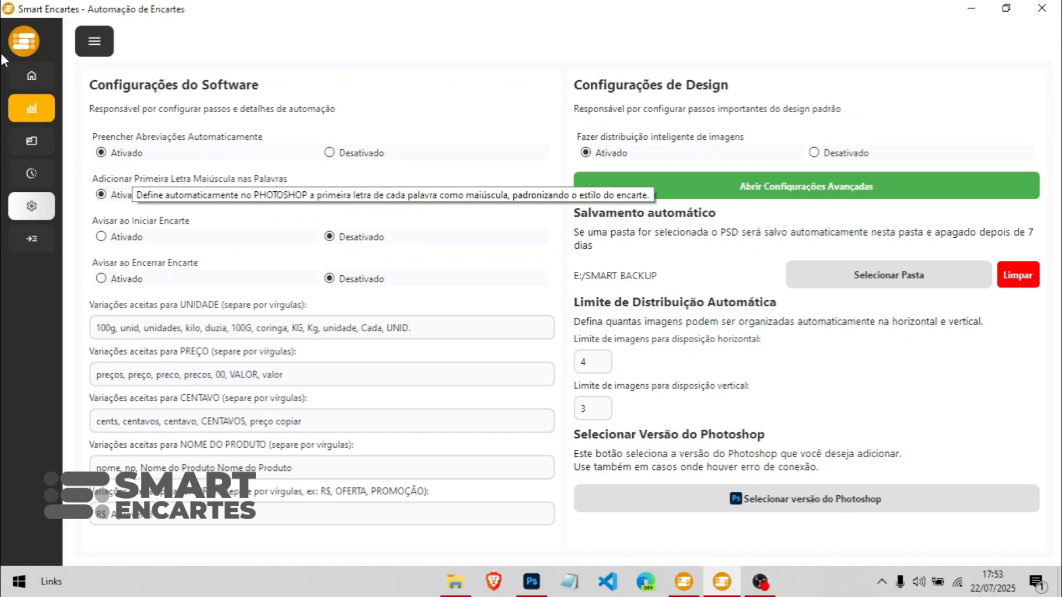
# Step: Replace the whole product list with the single line "arroz rampinelli 5kg 5,99"
pyautogui.click(31, 72)
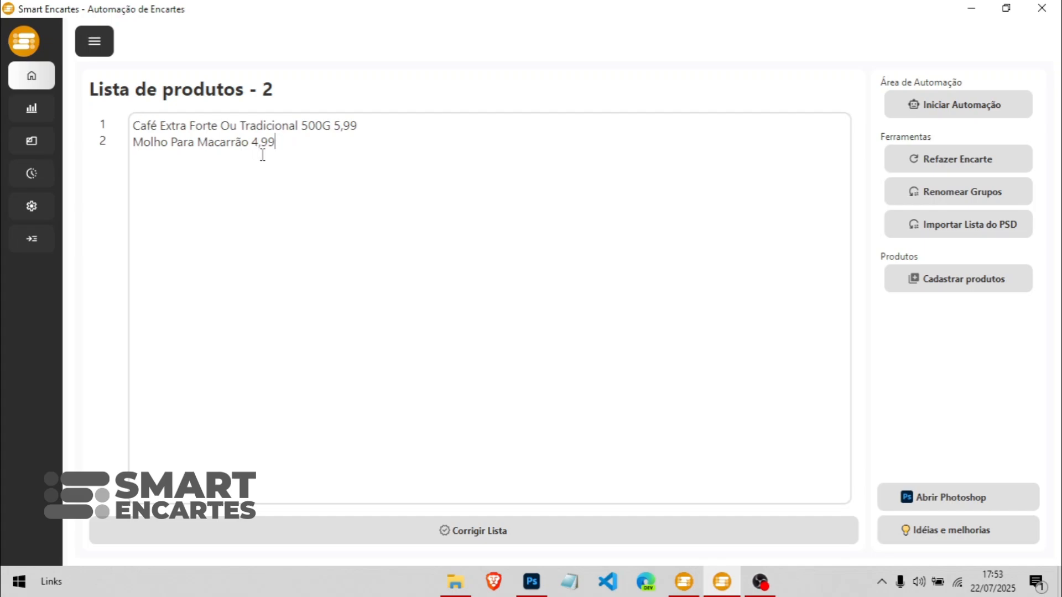
pyautogui.hotkey('ctrl', 'a')
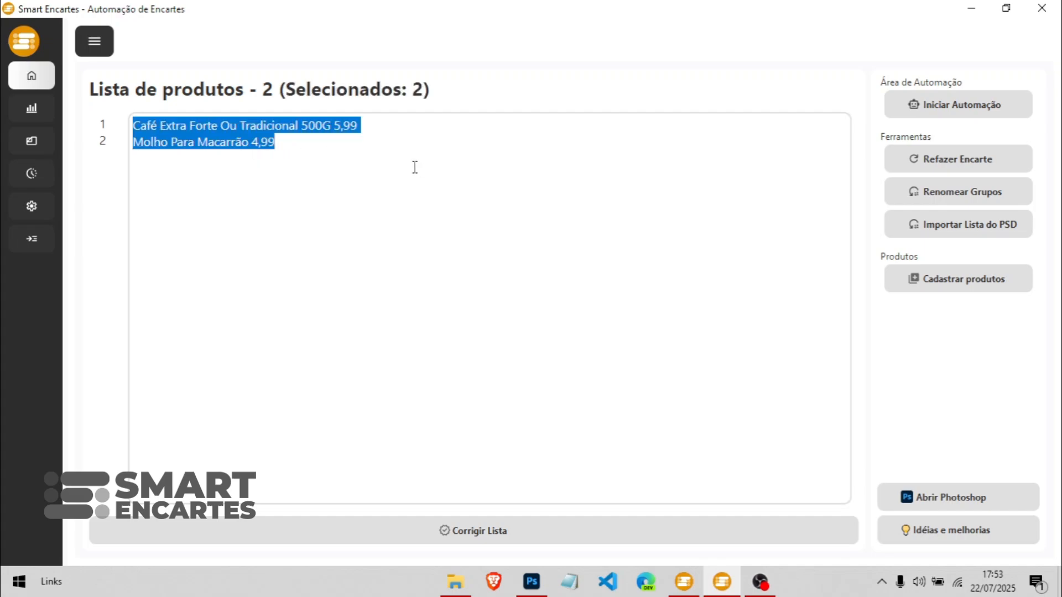
pyautogui.write('arroz ')
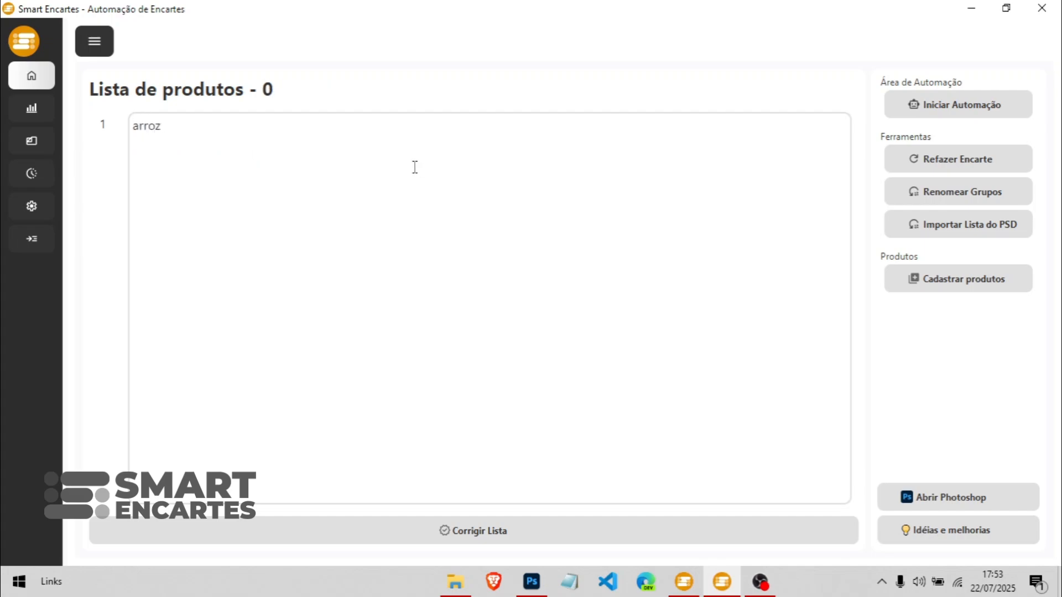
pyautogui.write('rampinelli 5kg ')
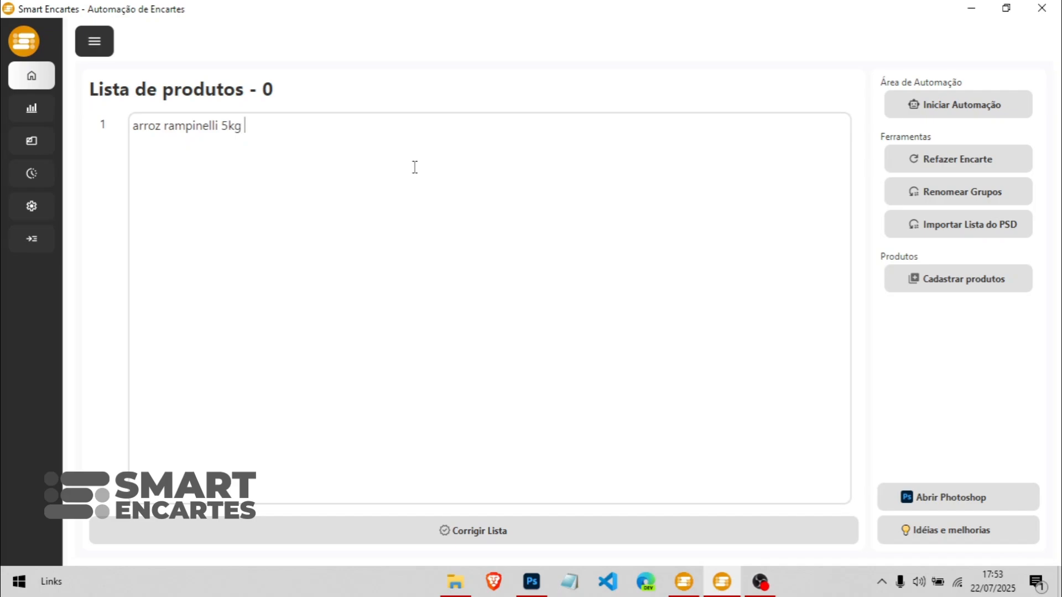
pyautogui.write('5,99')
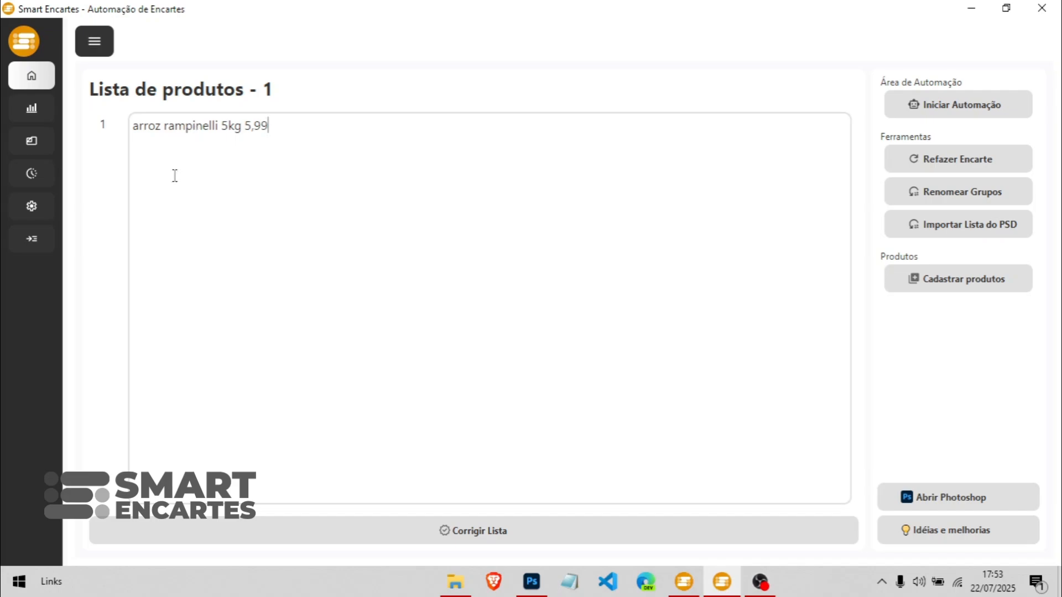
# Step: Check the first-letter capitalization setting and add the all-caps line "ARROZ RAMPINELLI 5,99" to the product list
pyautogui.click(35, 209)
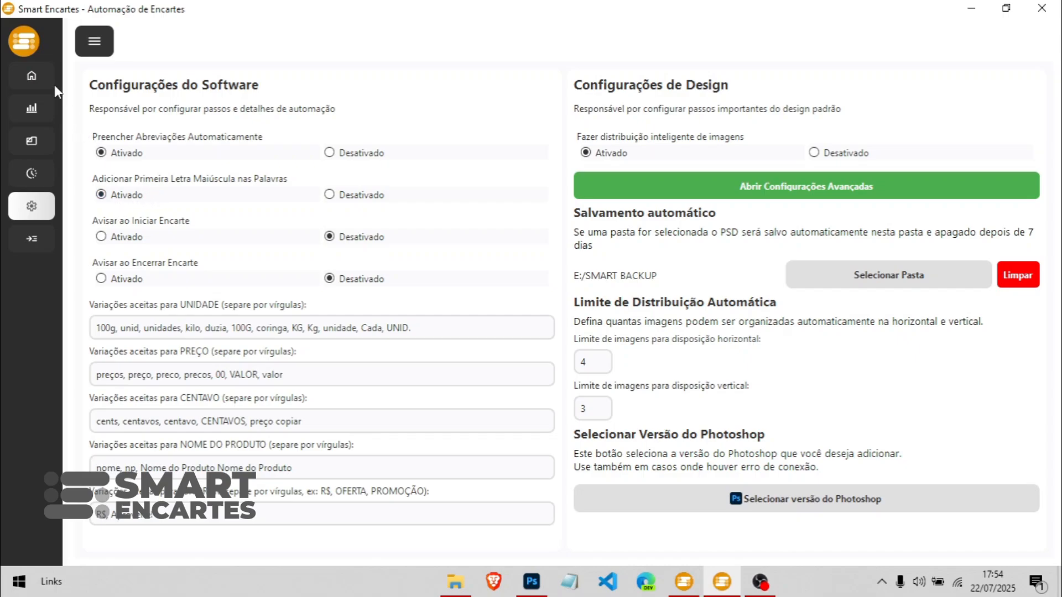
pyautogui.click(34, 77)
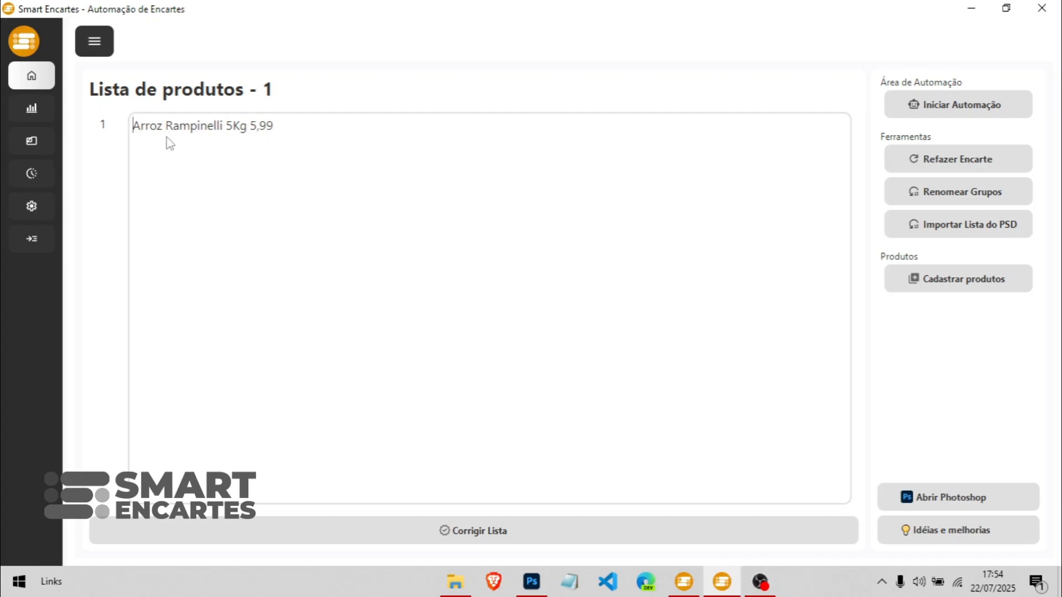
pyautogui.click(358, 267)
pyautogui.press('Return')
pyautogui.press('Return')
pyautogui.press('Return')
pyautogui.write('ARROZ RAMP')
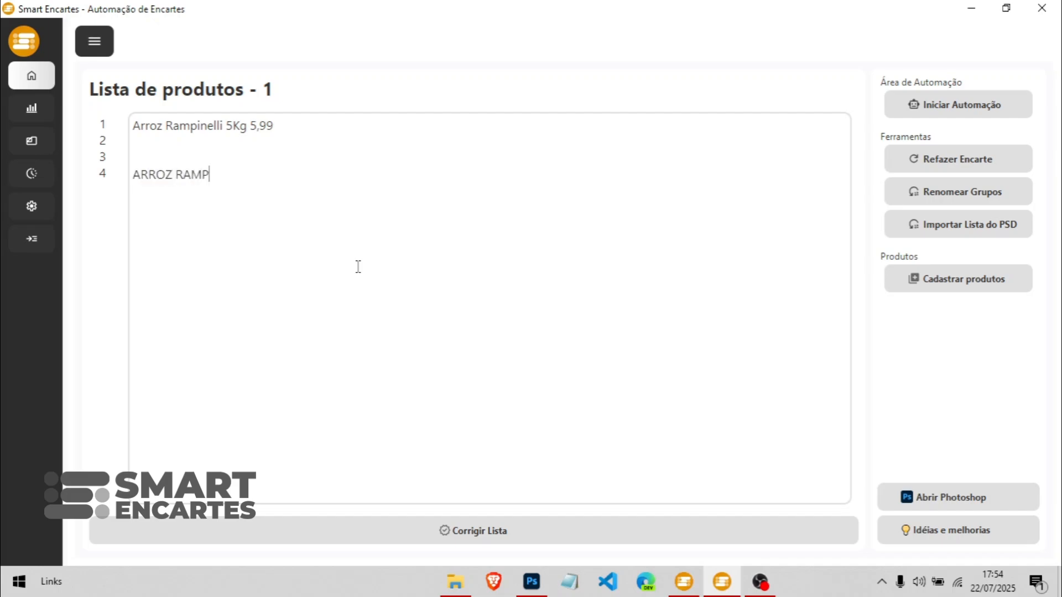
pyautogui.write('INELLI 5,99')
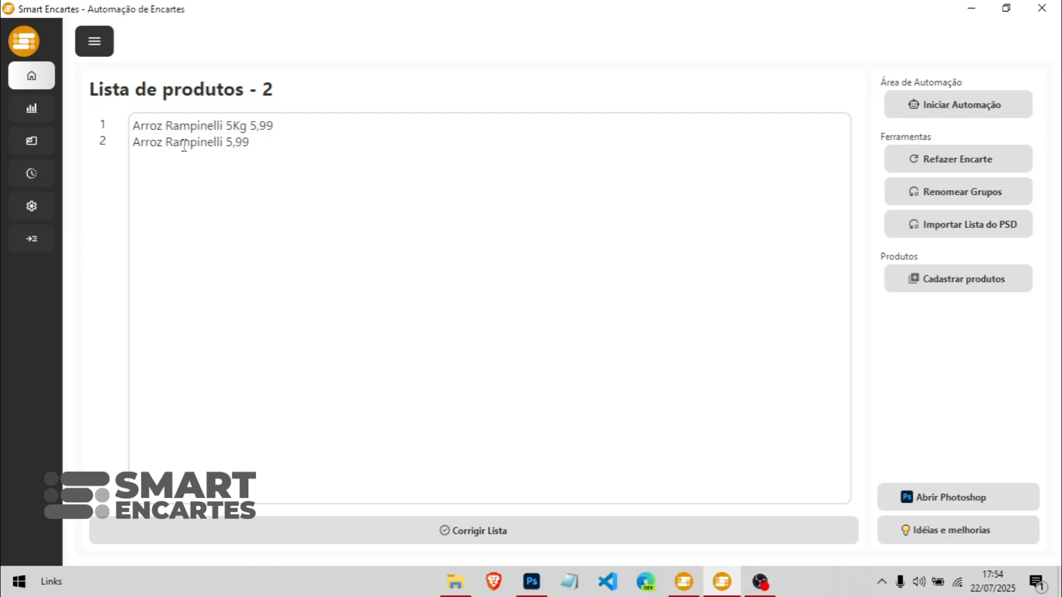
pyautogui.click(220, 148)
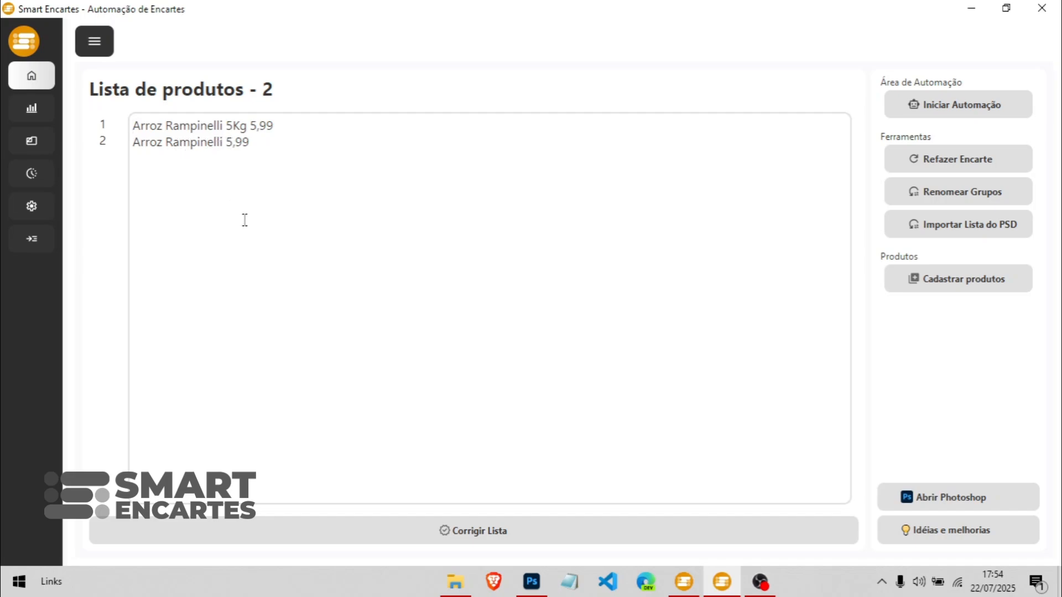
pyautogui.click(330, 214)
# Step: Look over the quick options for starting the flyer automation, including uppercase names, and return to the product list
pyautogui.click(931, 105)
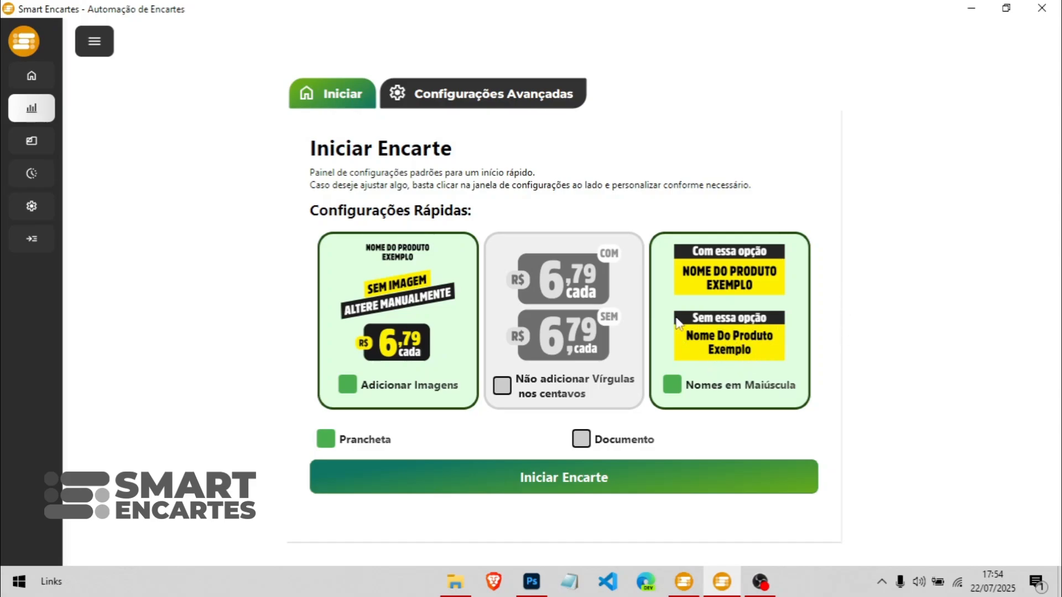
pyautogui.click(14, 77)
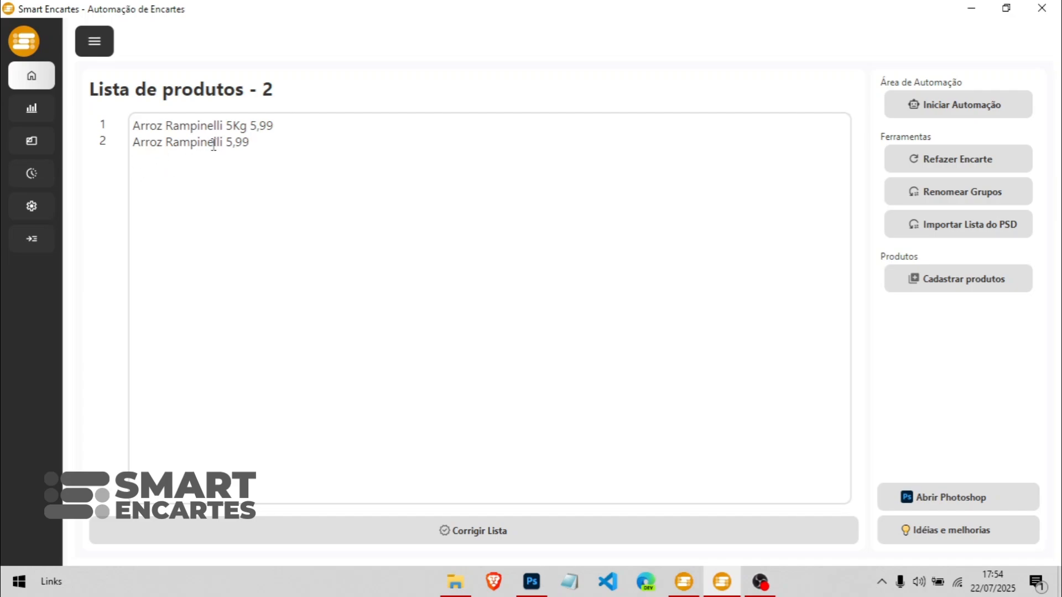
pyautogui.moveTo(171, 125); pyautogui.dragTo(159, 125)
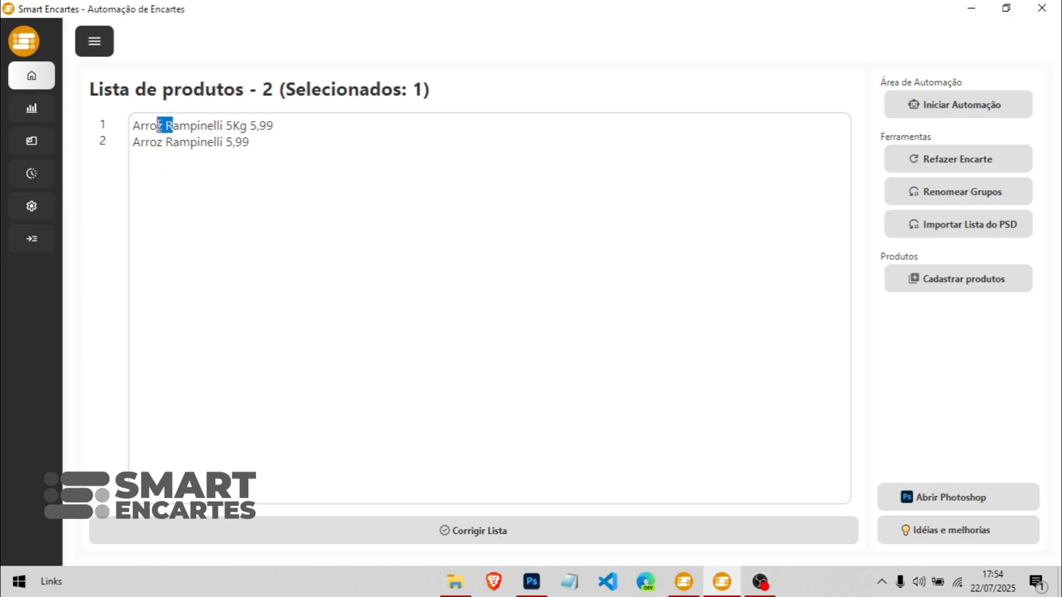
pyautogui.click(216, 161)
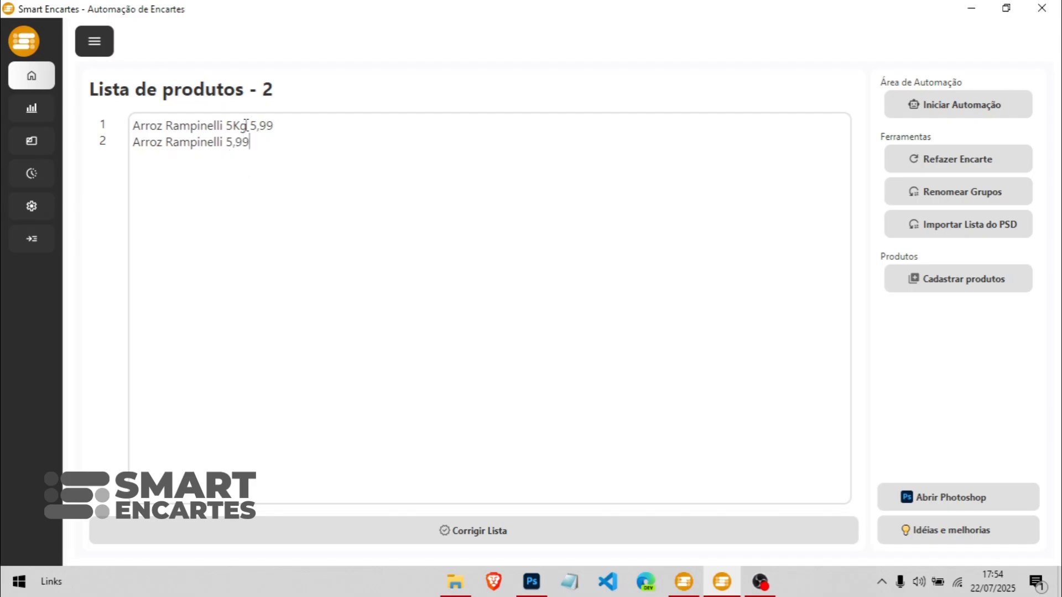
# Step: Examine the setting for the flyer start notice and reopen the flyer automation's start page
pyautogui.click(32, 206)
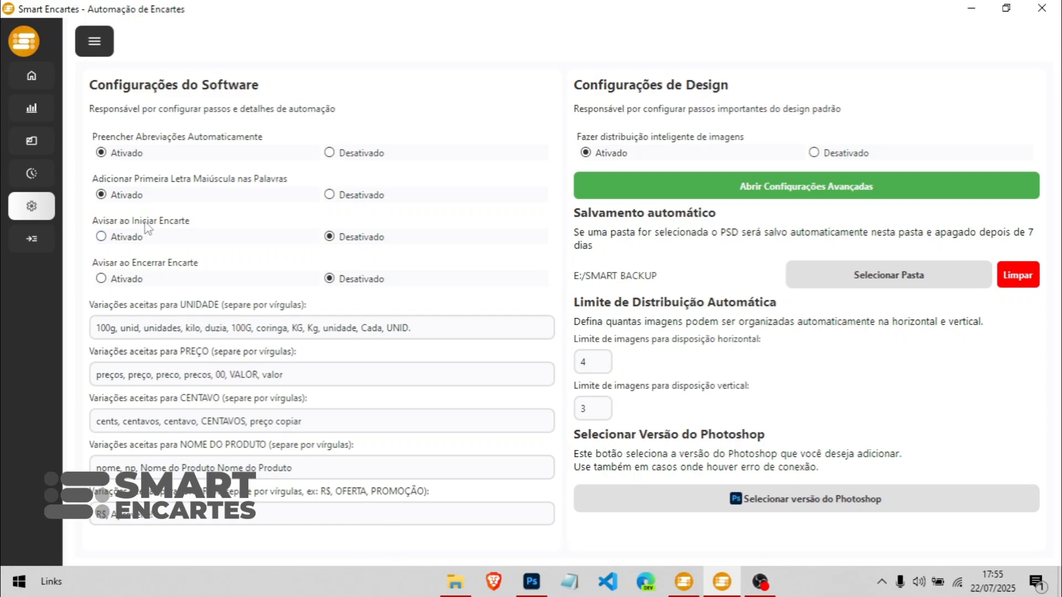
pyautogui.moveTo(147, 227)
pyautogui.click(29, 84)
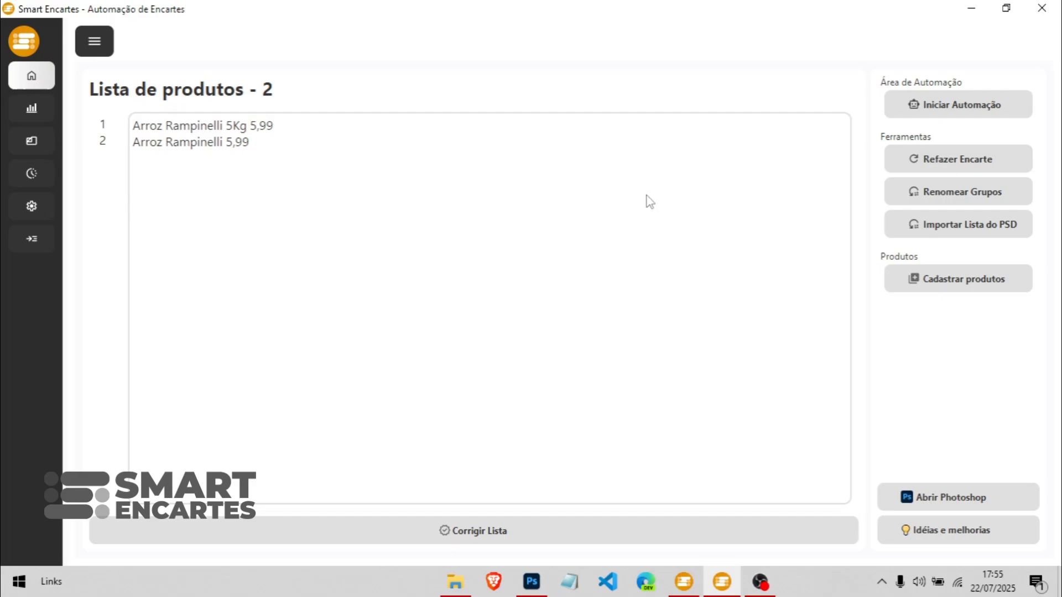
pyautogui.click(951, 97)
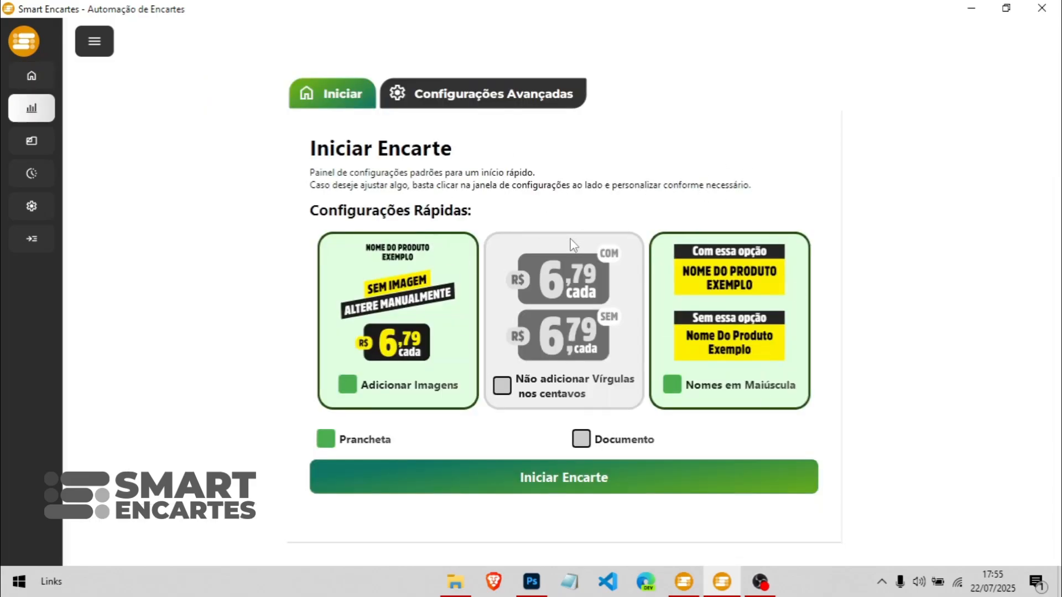
# Step: Review the accepted layer-name variations in the settings, switch to Photoshop and select the kg text layer under the Charque Ponta de Agulha price
pyautogui.click(31, 206)
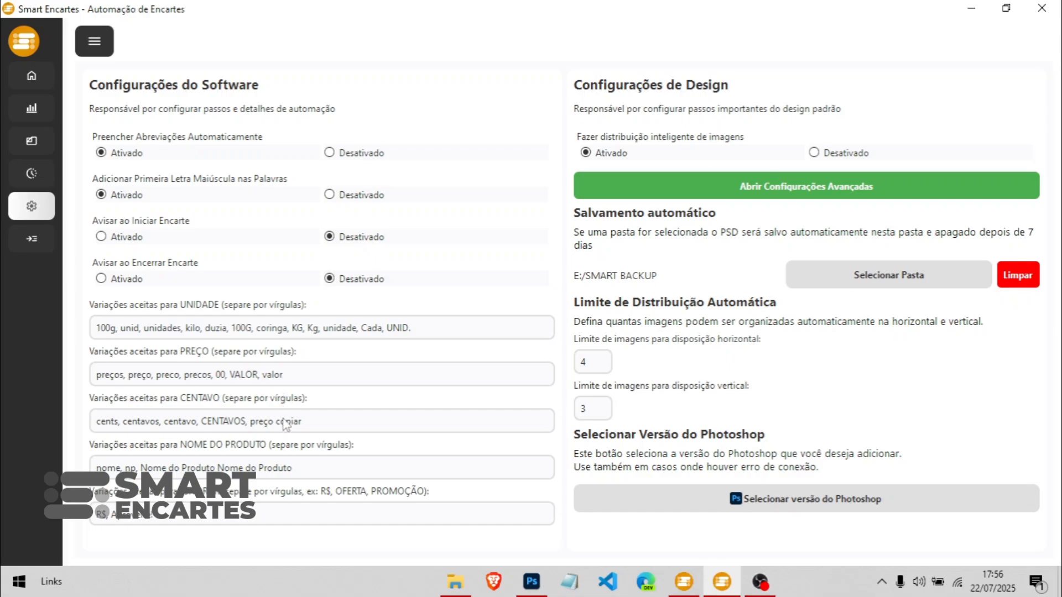
pyautogui.moveTo(527, 562)
pyautogui.click(532, 581)
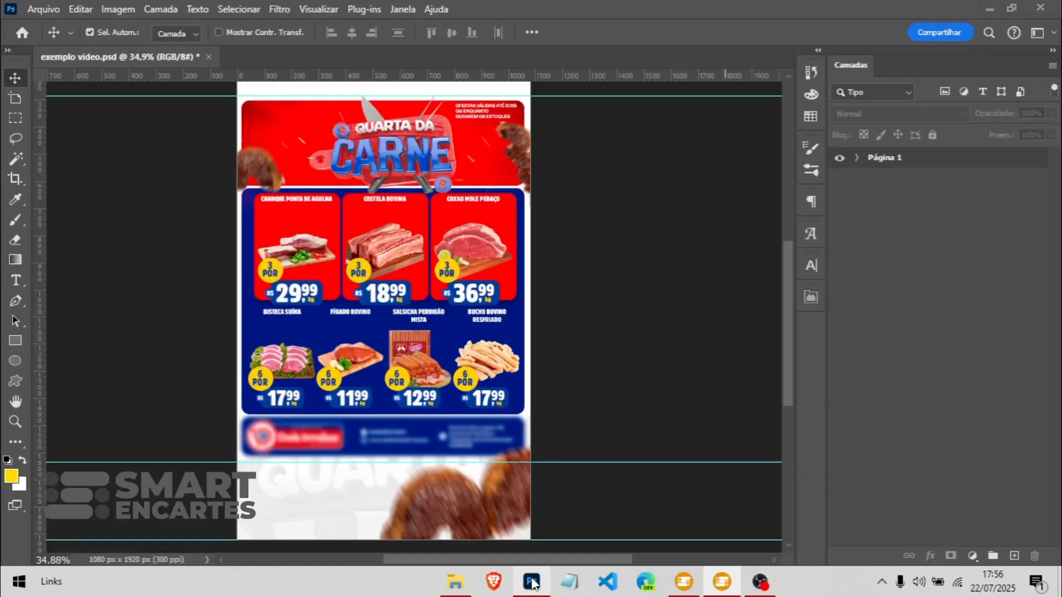
pyautogui.scroll(3, 301, 301)
pyautogui.scroll(1, 304, 309)
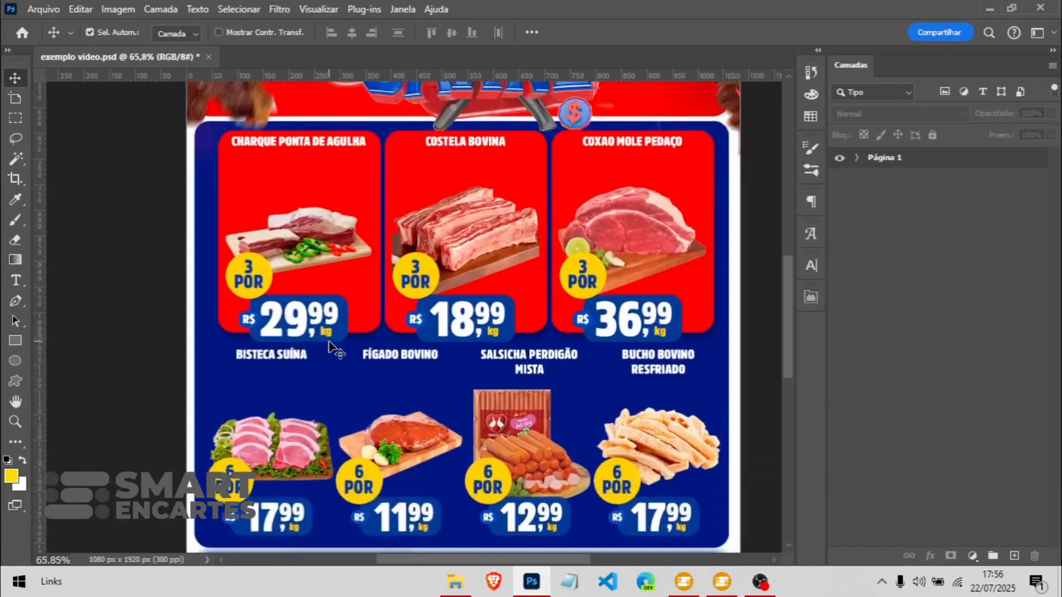
pyautogui.click(327, 334)
pyautogui.scroll(-3, 948, 466)
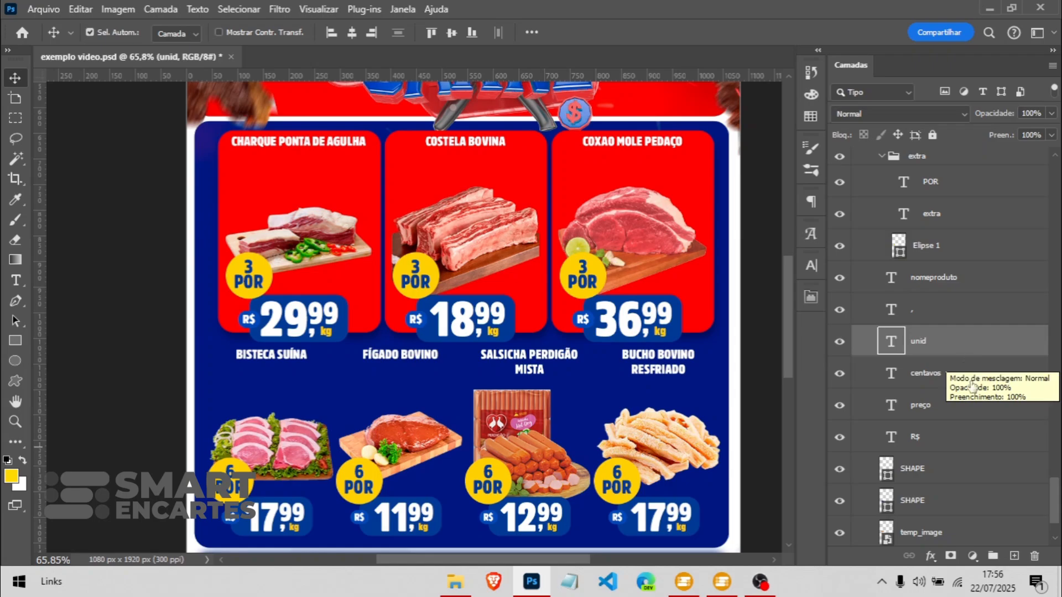
# Step: Rename the nomeproduto text layer to "np"
pyautogui.click(933, 282)
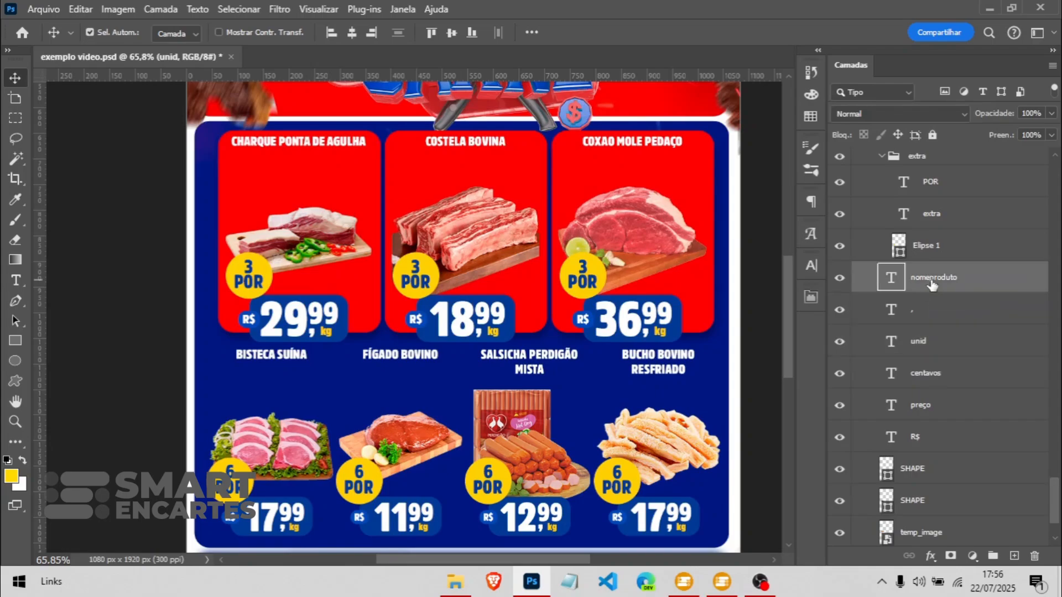
pyautogui.doubleClick(933, 283)
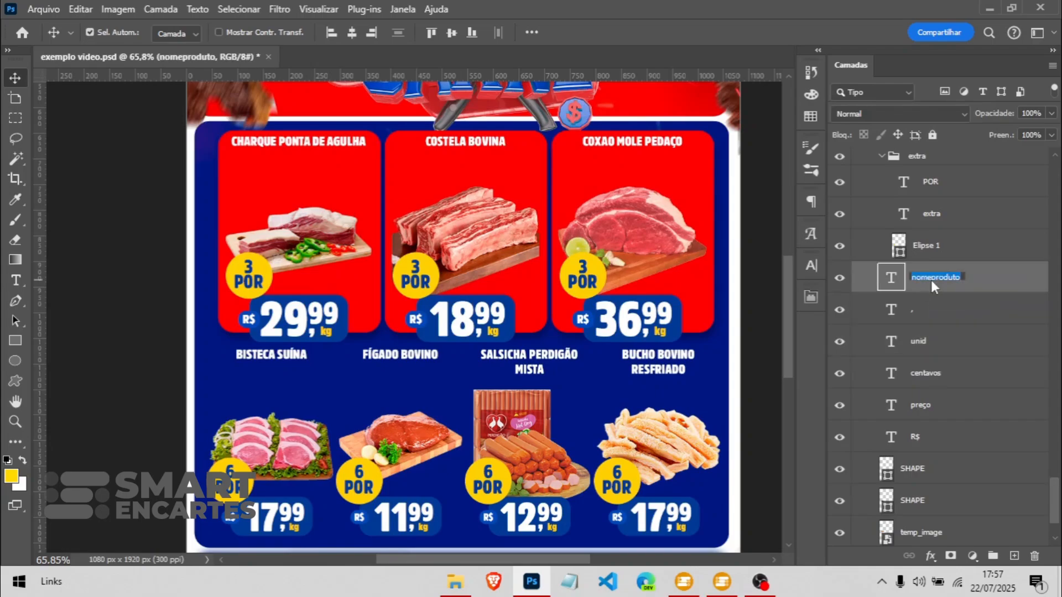
pyautogui.write('no')
pyautogui.press('Return')
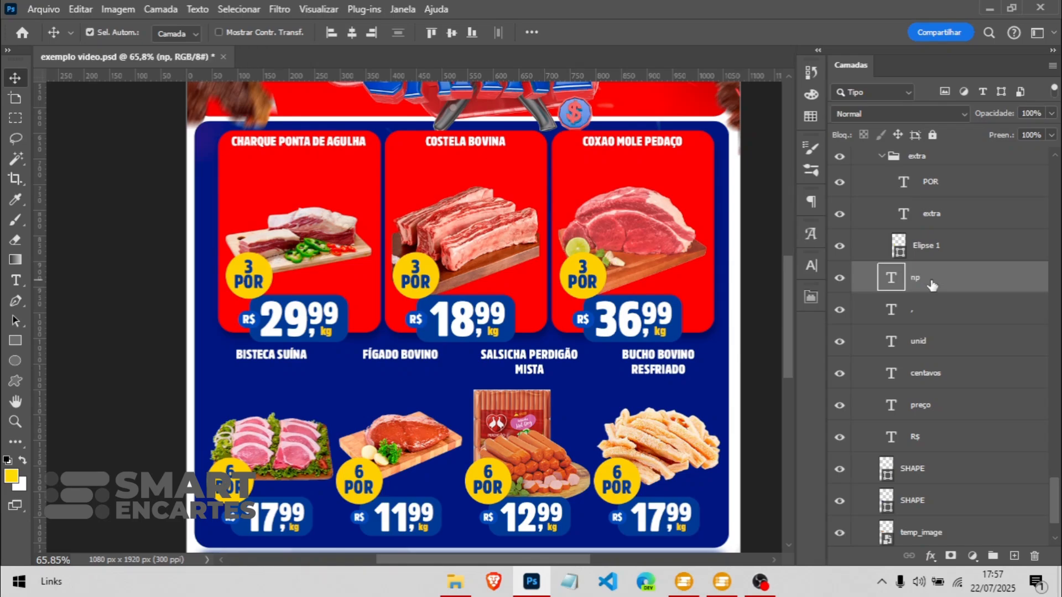
# Step: Switch to Smart Encartes and append "np" to the accepted variations for the product name
pyautogui.click(722, 582)
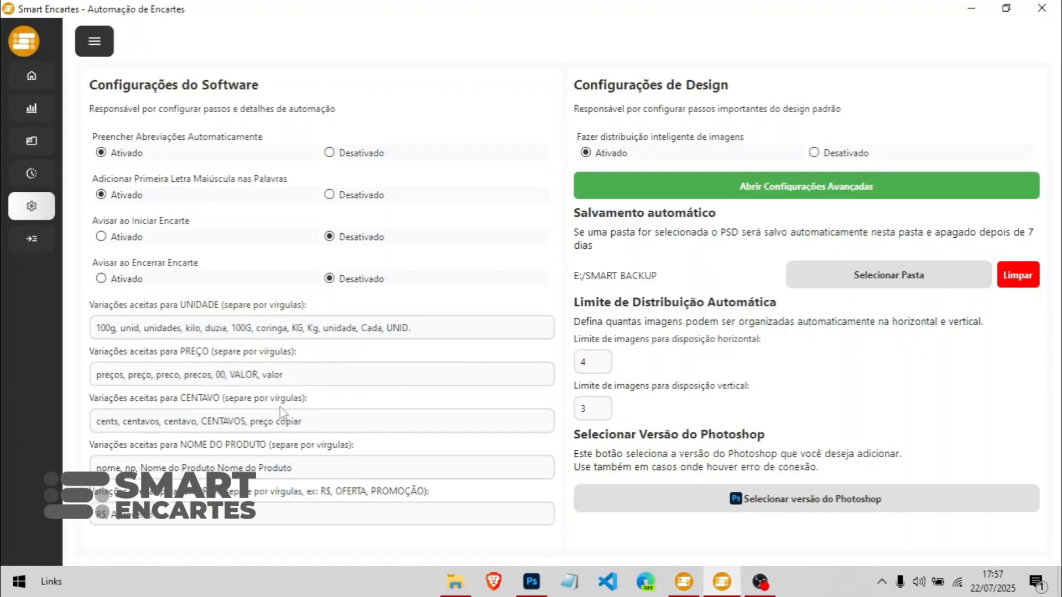
pyautogui.click(314, 467)
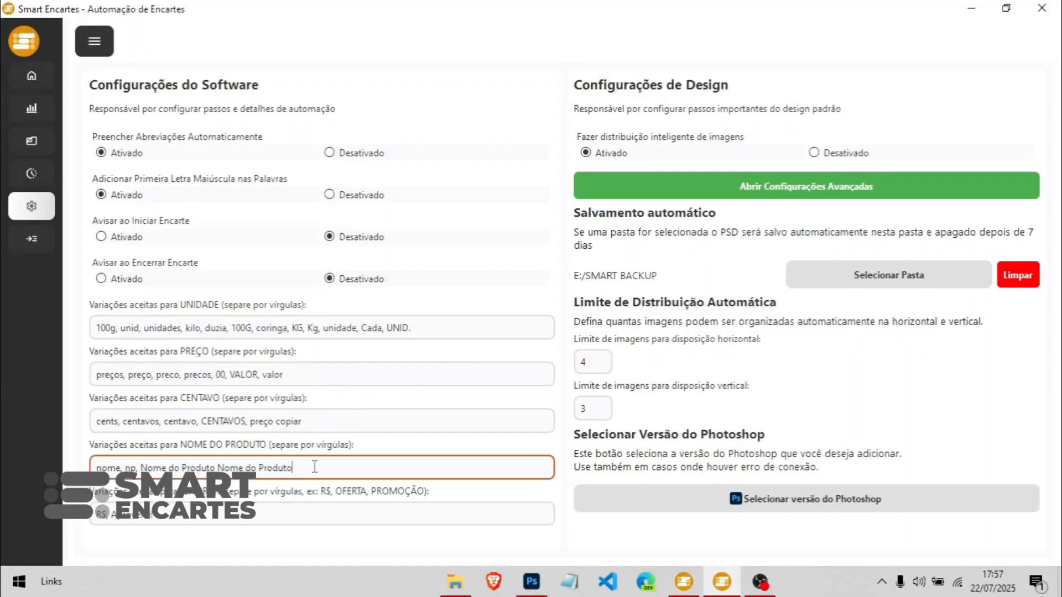
pyautogui.write(',np')
# Step: Add "XL" after UNID in the accepted variations for the unit, replacing the trailing period with a comma
pyautogui.doubleClick(276, 329)
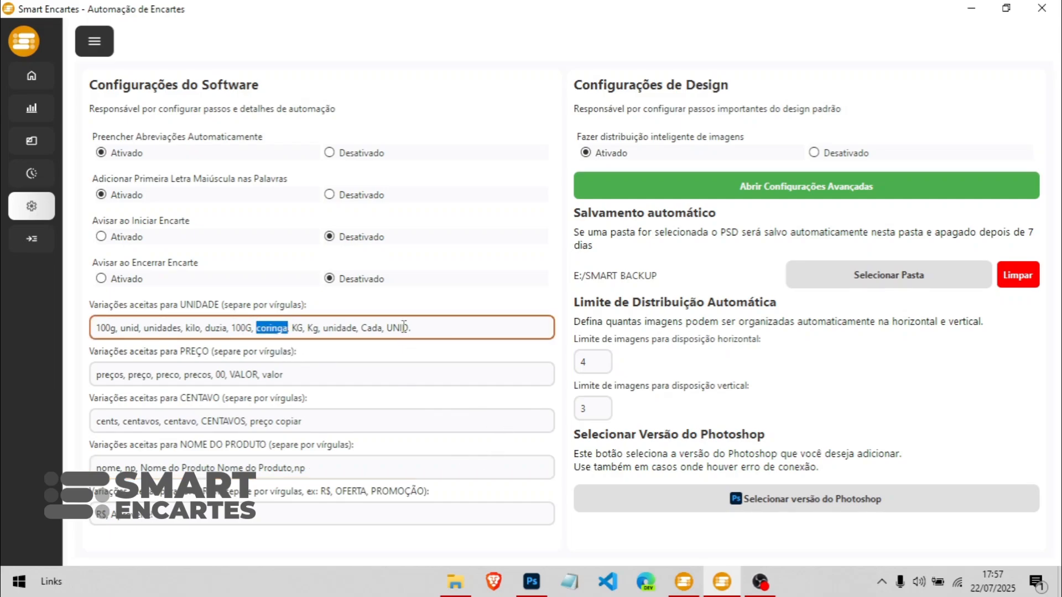
pyautogui.click(456, 319)
pyautogui.write('XL')
pyautogui.press('BackSpace')
pyautogui.press('BackSpace')
pyautogui.press('BackSpace')
pyautogui.write(',XL')
# Step: Try adding "pc" to the accepted variations for the price, then remove the letters again
pyautogui.click(432, 377)
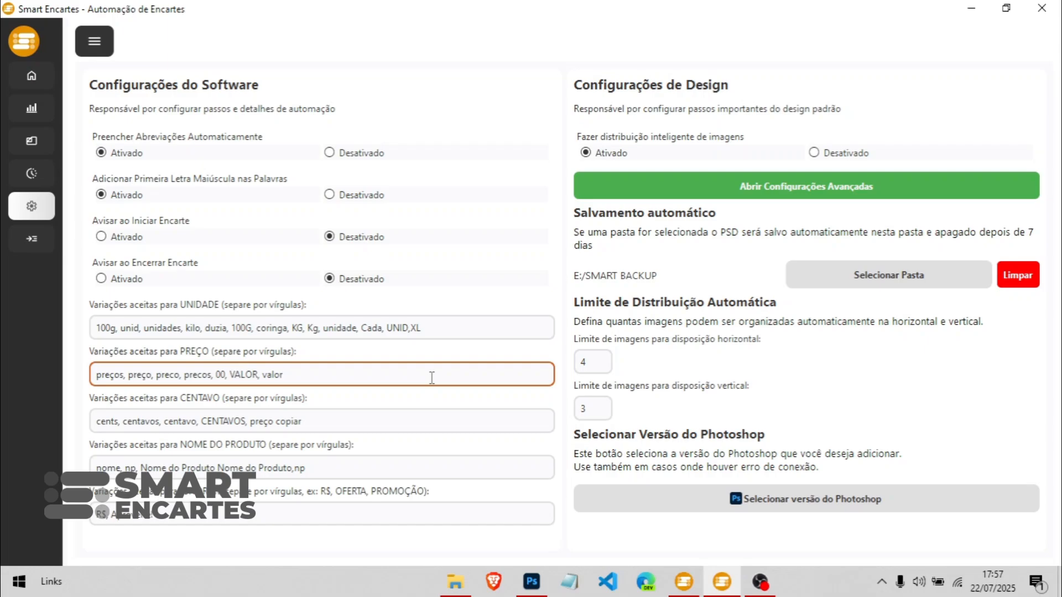
pyautogui.write(', C')
pyautogui.press('BackSpace')
pyautogui.press('BackSpace')
pyautogui.press('BackSpace')
pyautogui.write(',pc')
pyautogui.press('BackSpace')
pyautogui.press('BackSpace')
# Step: Add "oferta" and "economia" to the accepted variations for the R$ layer
pyautogui.click(166, 515)
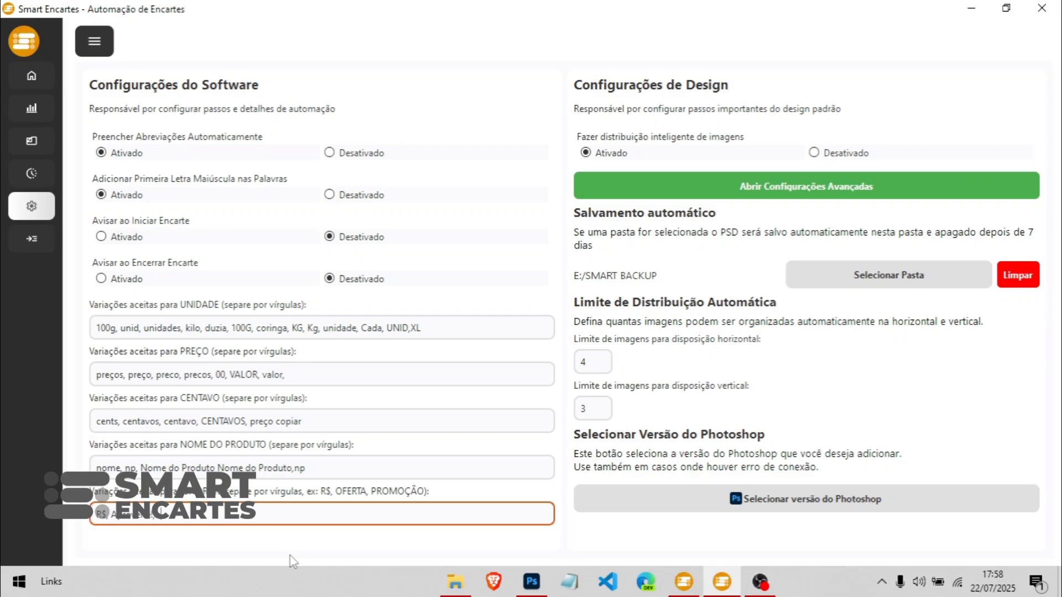
pyautogui.write('ferta,economia')
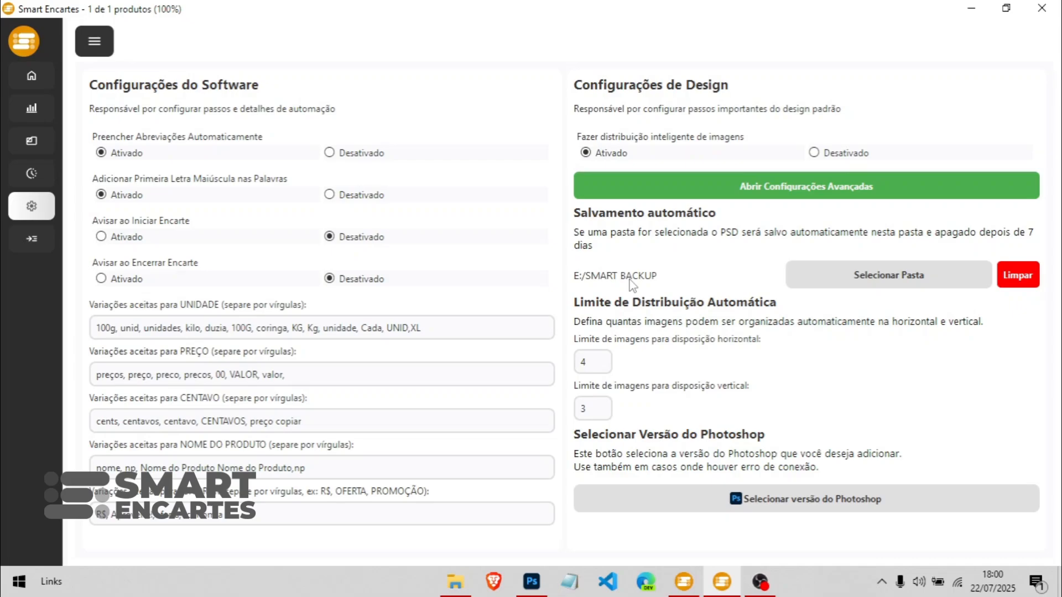
# Step: Open the advanced settings, widen their window and review the image distribution and special text rules
pyautogui.click(761, 189)
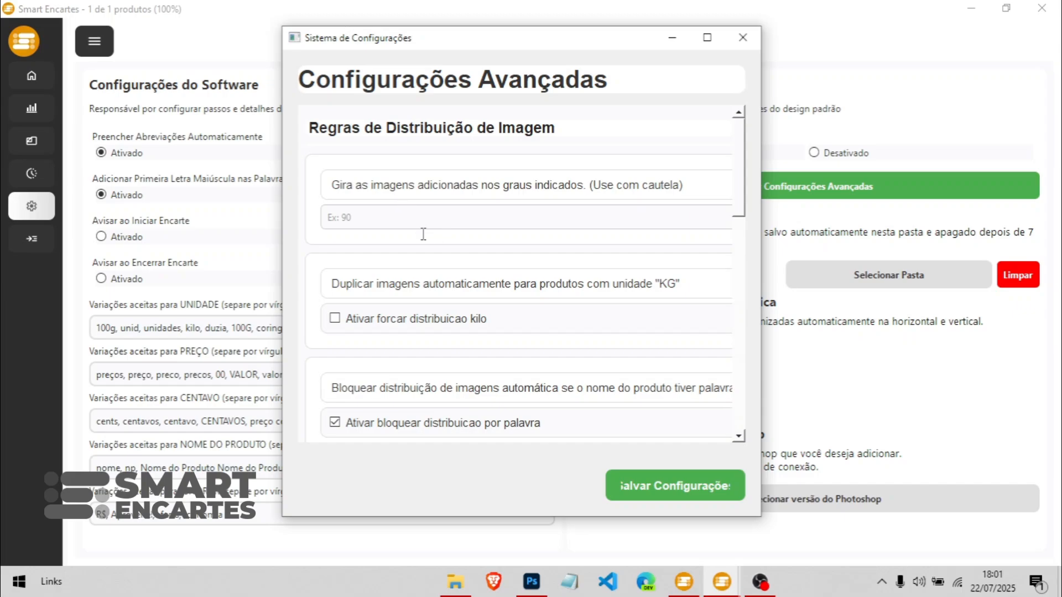
pyautogui.scroll(-10, 423, 234)
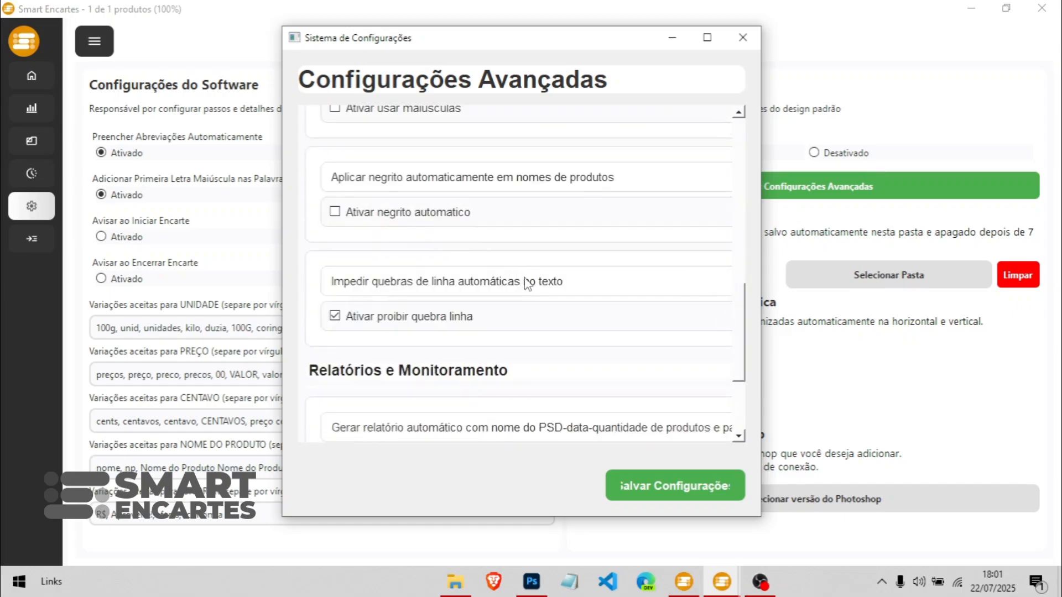
pyautogui.scroll(8, 527, 284)
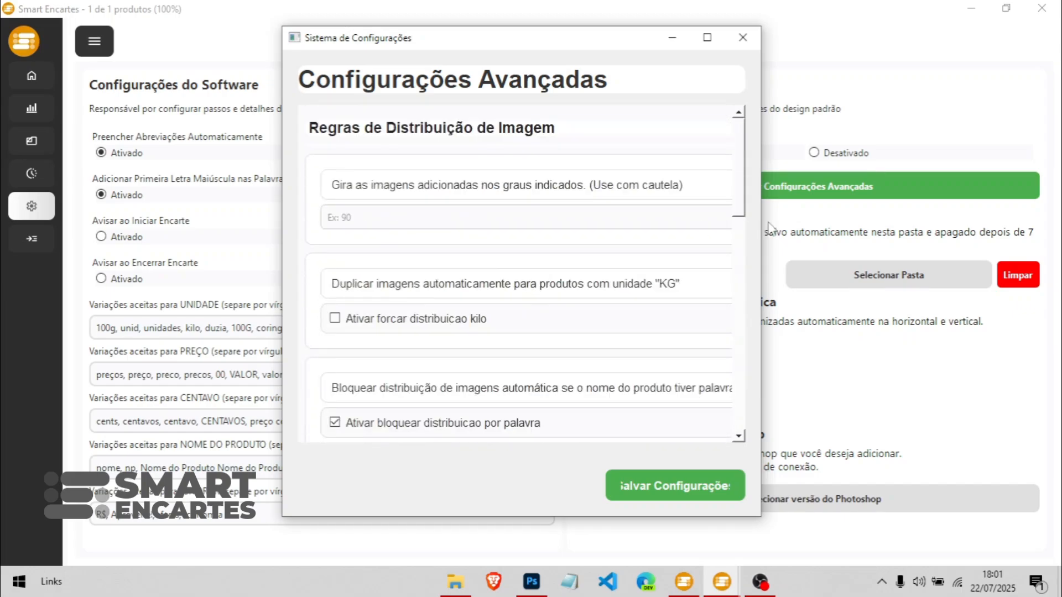
pyautogui.moveTo(761, 224); pyautogui.dragTo(998, 227)
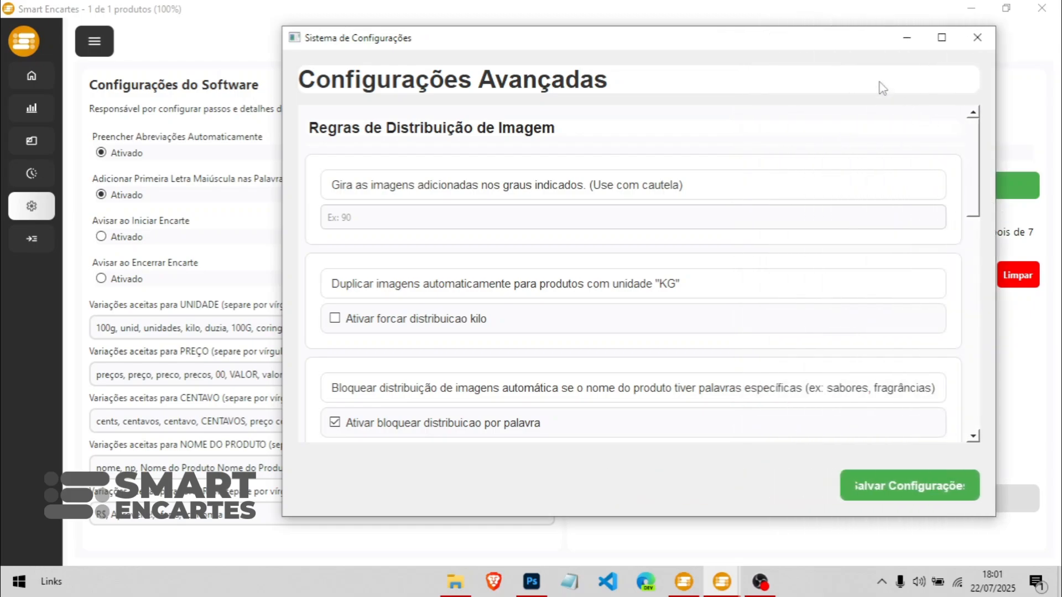
pyautogui.moveTo(829, 44); pyautogui.dragTo(736, 38)
pyautogui.moveTo(904, 191); pyautogui.dragTo(981, 185)
pyautogui.moveTo(810, 34); pyautogui.dragTo(778, 44)
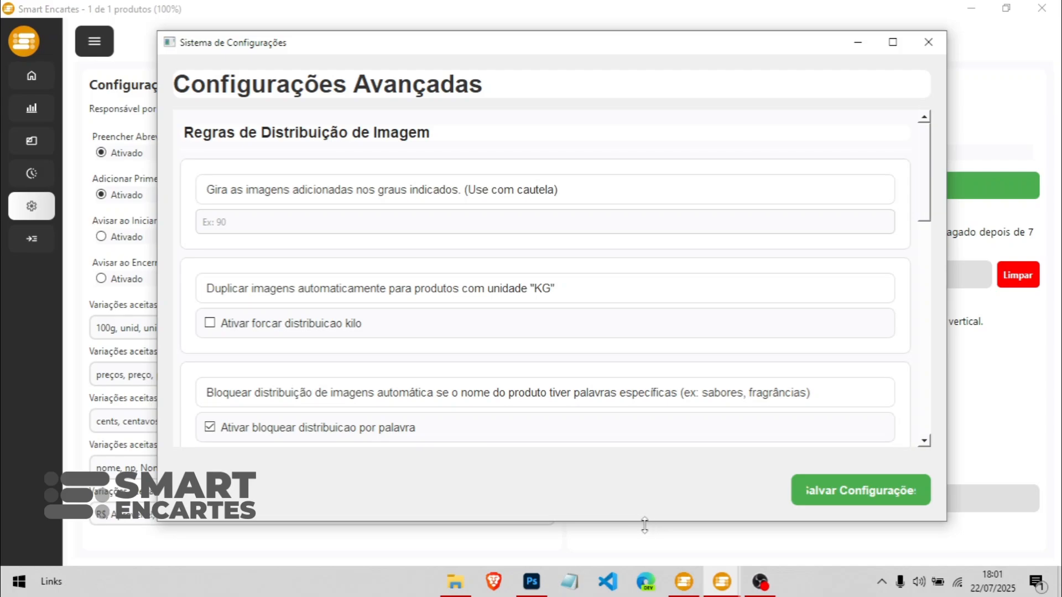
pyautogui.scroll(-5, 531, 305)
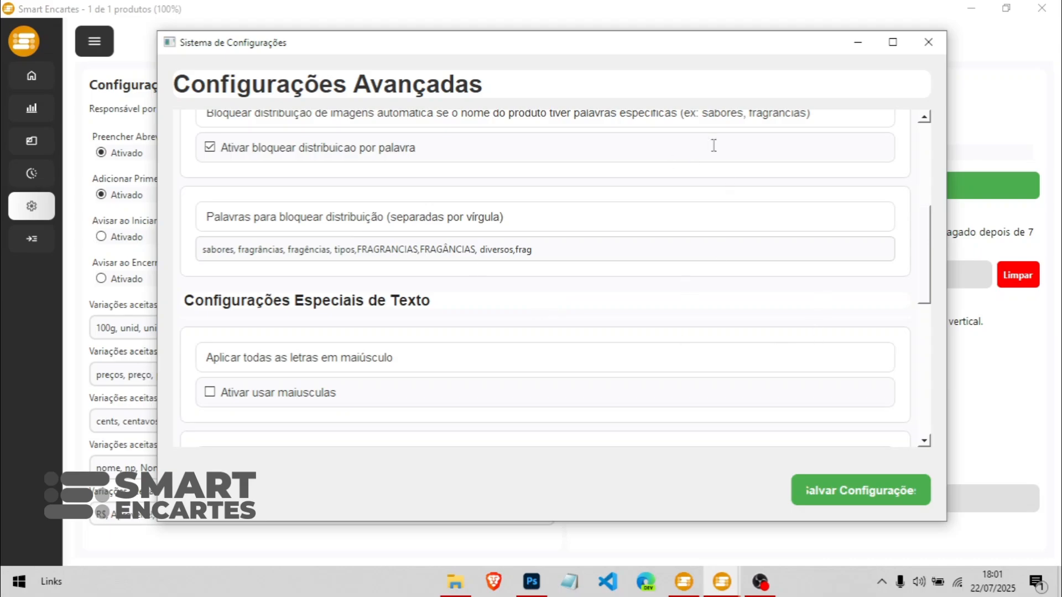
pyautogui.scroll(5, 687, 247)
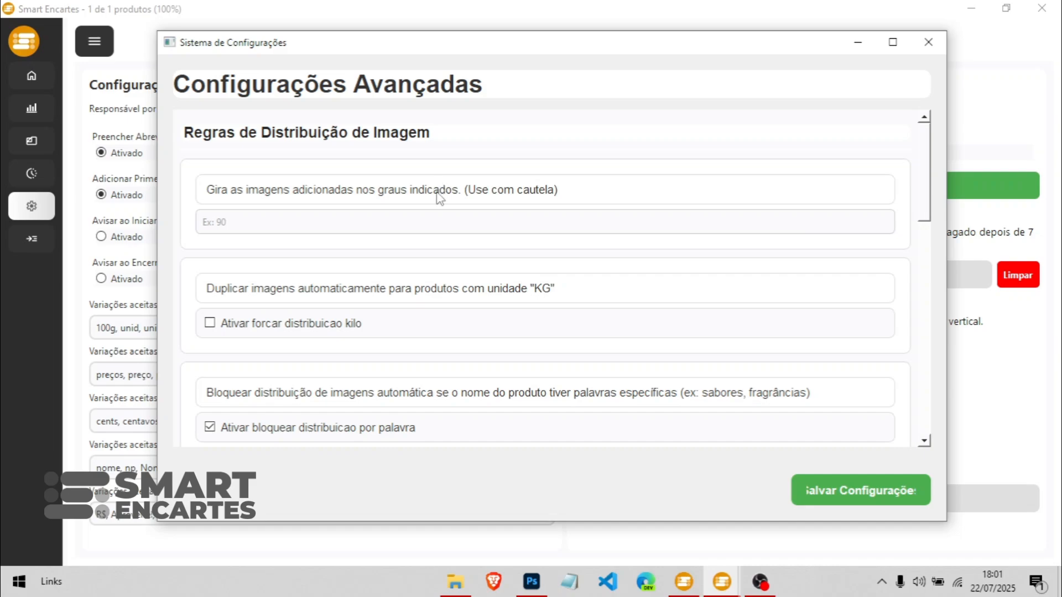
# Step: Set the rotation of added images to 15 degrees and save the advanced settings
pyautogui.click(381, 226)
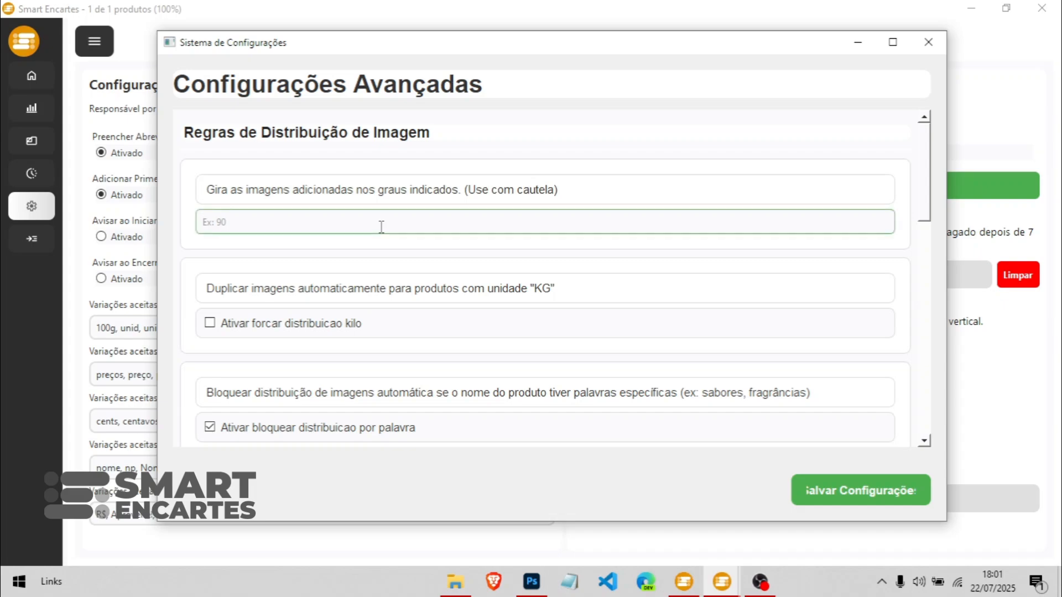
pyautogui.click(378, 244)
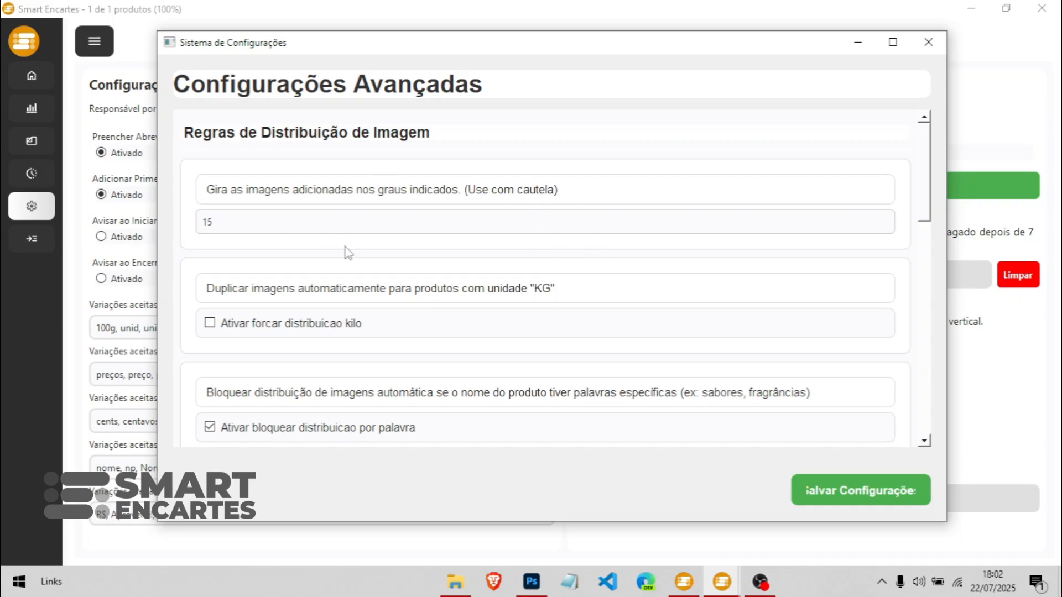
pyautogui.click(853, 497)
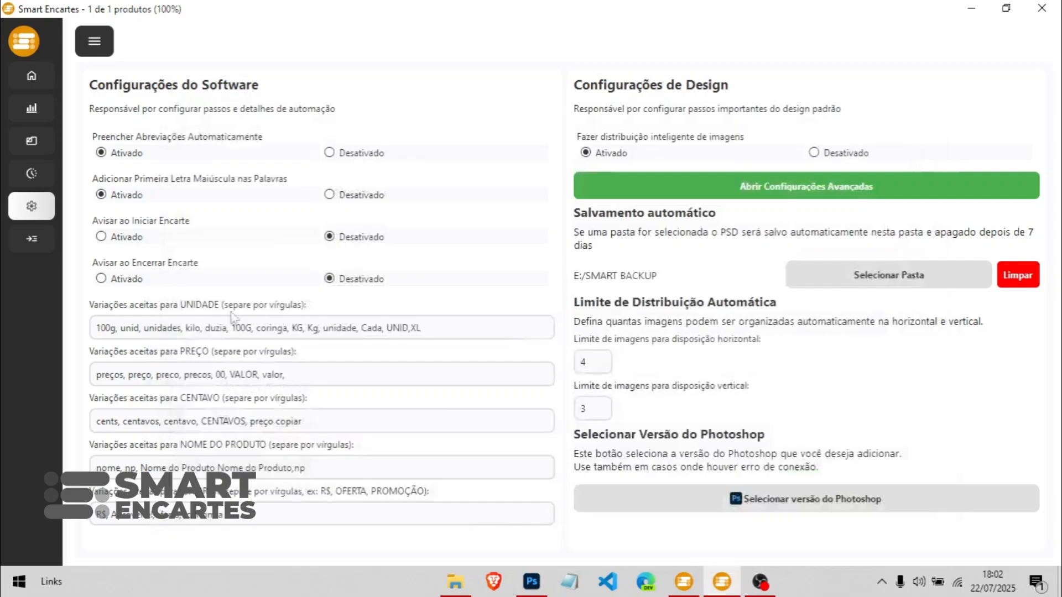
# Step: Switch to Photoshop and delete the three rice bag images from the Arroz Rampinelli 5kg box
pyautogui.click(545, 580)
pyautogui.click(346, 308)
pyautogui.keyDown('shift'); pyautogui.click(432, 309); pyautogui.keyUp('shift')
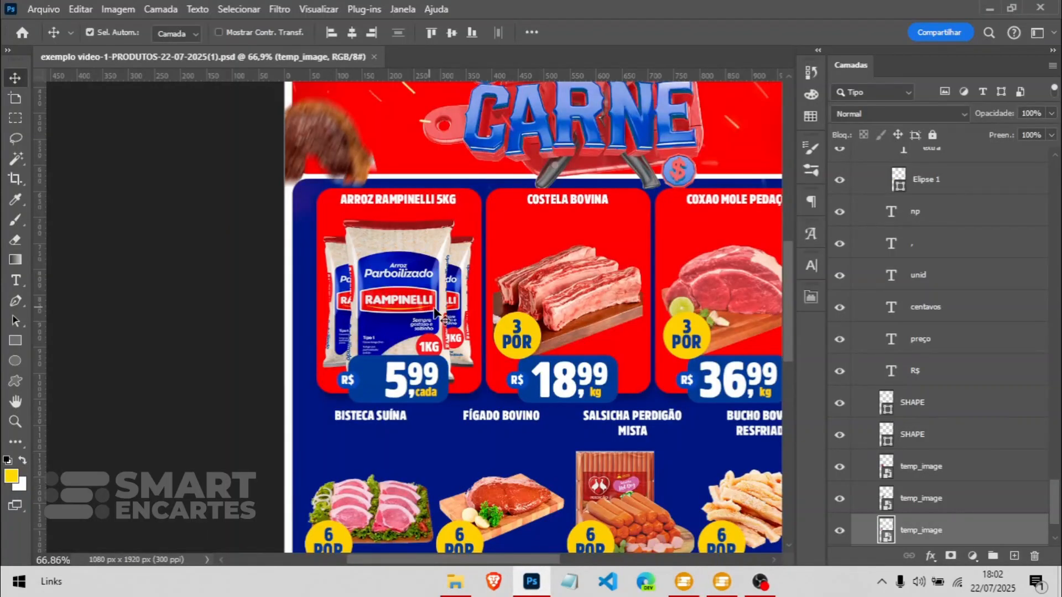
pyautogui.keyDown('shift'); pyautogui.click(452, 311); pyautogui.keyUp('shift')
pyautogui.click(1035, 557)
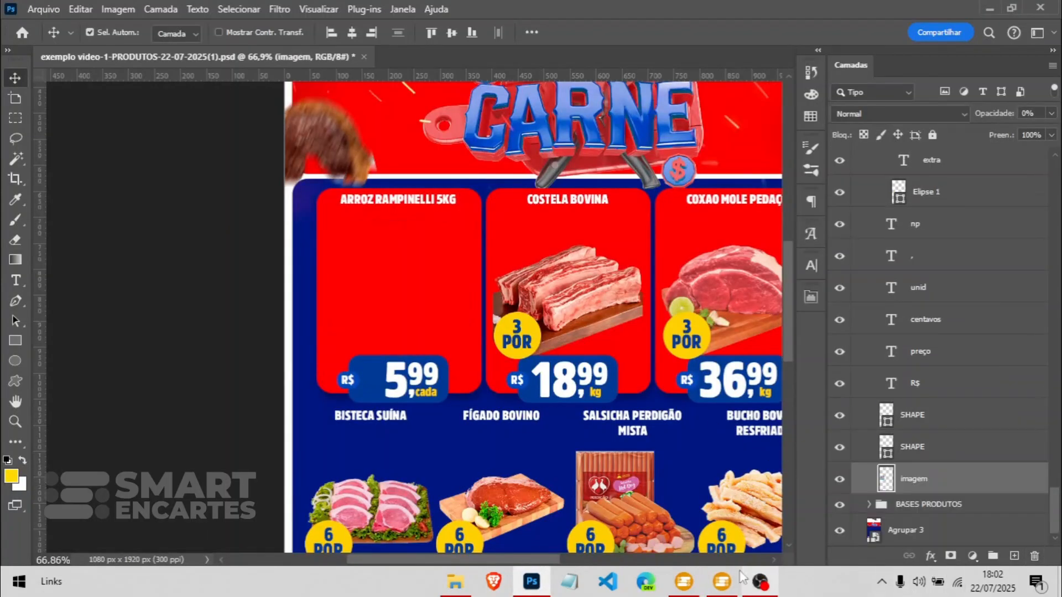
# Step: Return to the Smart Encartes product list and start the flyer automation again with the current quick options
pyautogui.click(729, 579)
pyautogui.click(34, 78)
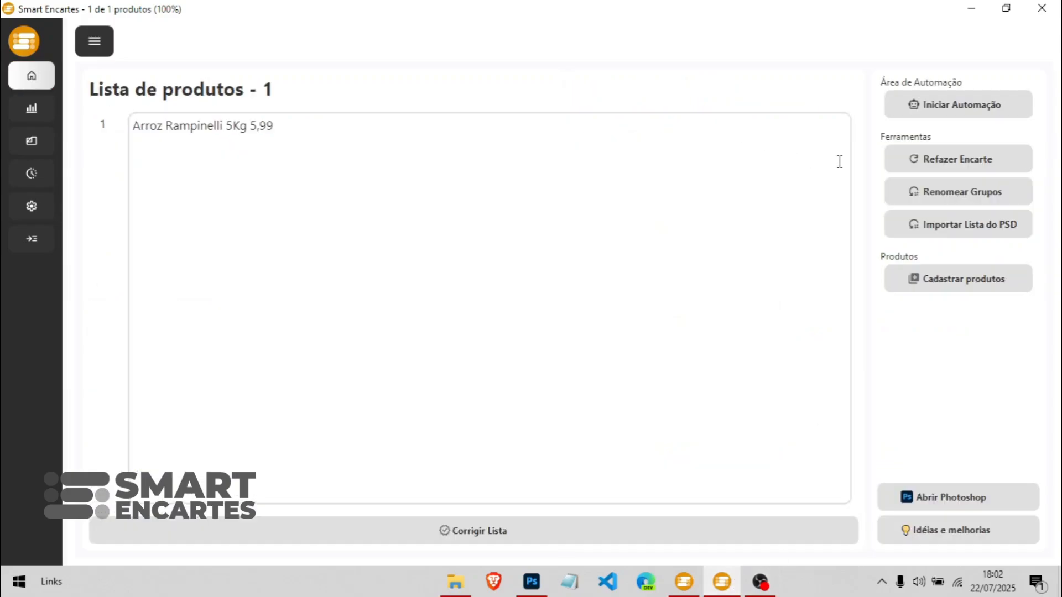
pyautogui.click(932, 110)
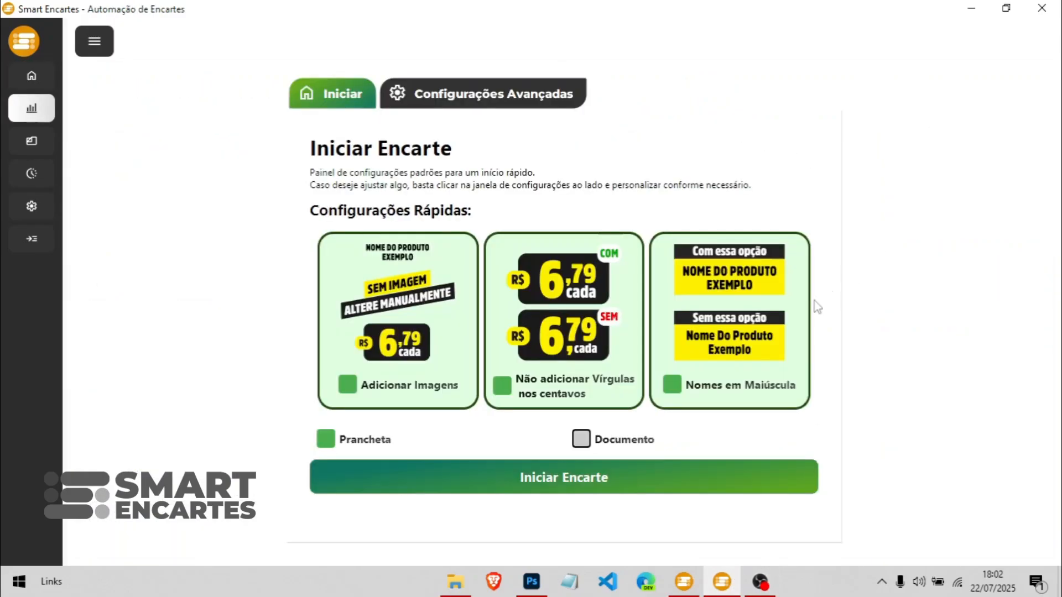
pyautogui.click(563, 494)
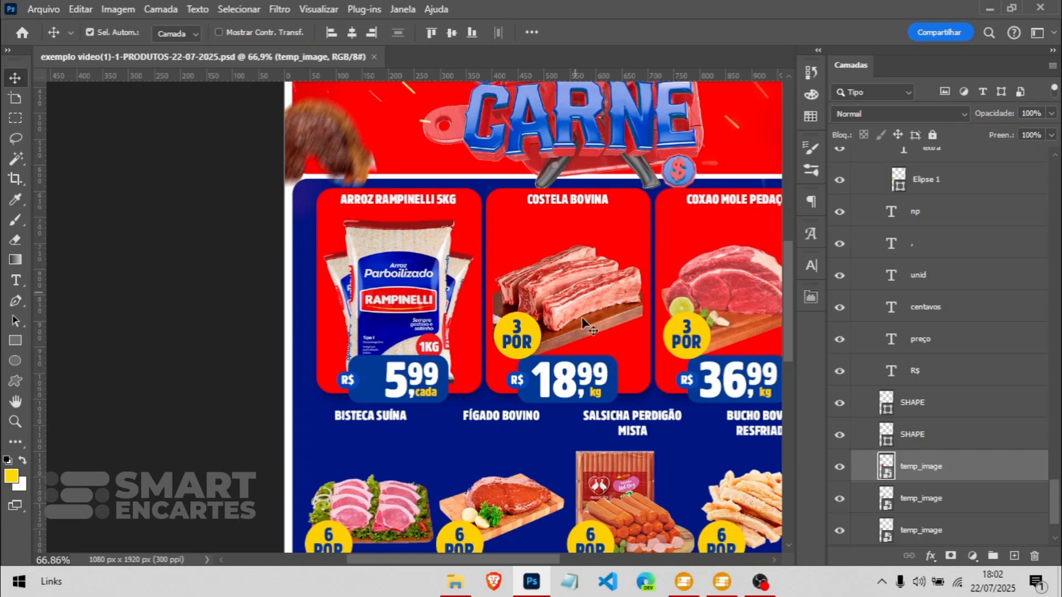
# Step: Reopen the advanced settings in Smart Encartes to check the image rotation value
pyautogui.click(722, 581)
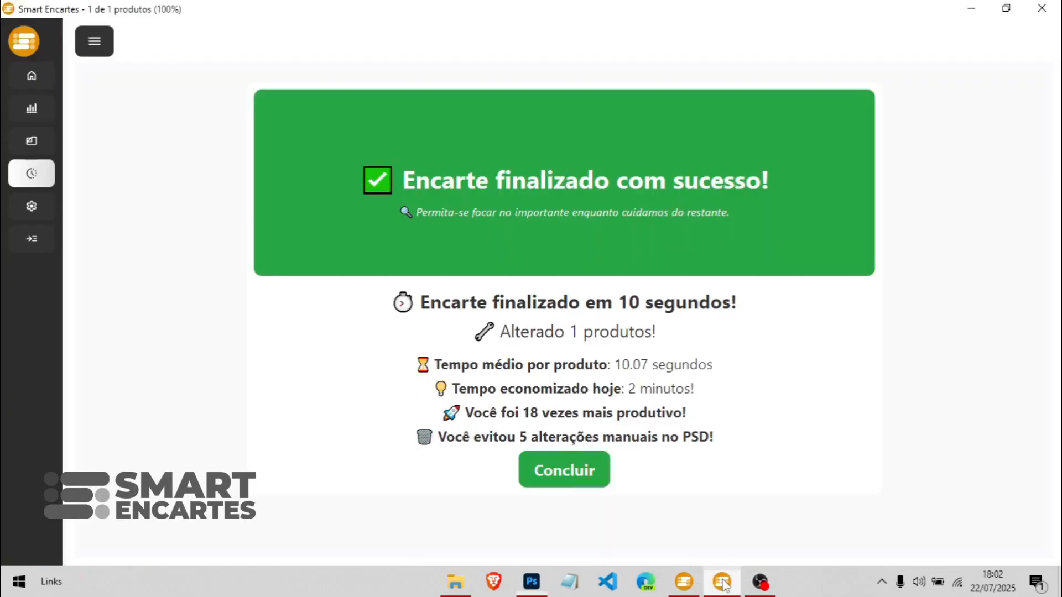
pyautogui.click(32, 206)
pyautogui.click(803, 188)
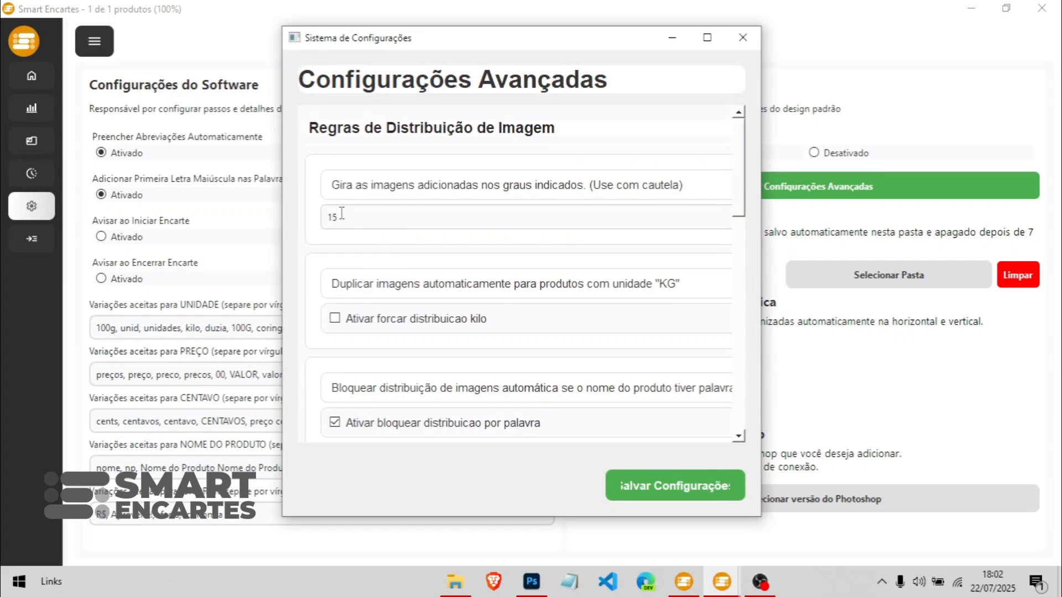
# Step: Switch to Photoshop and move the two rear rice bags outward, away from the front bag
pyautogui.click(532, 581)
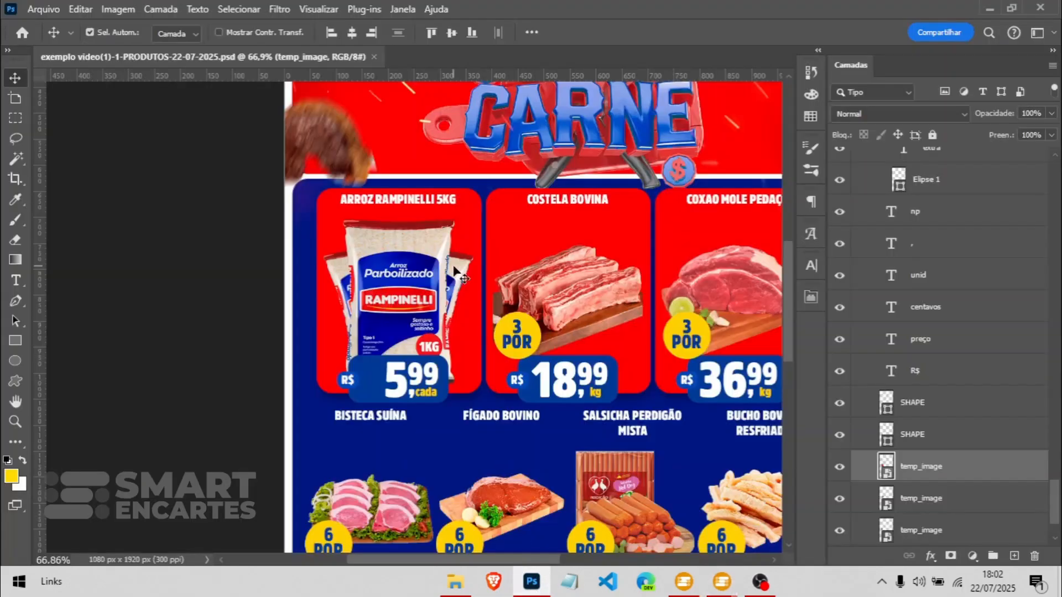
pyautogui.moveTo(482, 266); pyautogui.dragTo(490, 266)
pyautogui.moveTo(338, 272); pyautogui.dragTo(305, 272)
pyautogui.scroll(-1, 484, 356)
pyautogui.scroll(2, 437, 332)
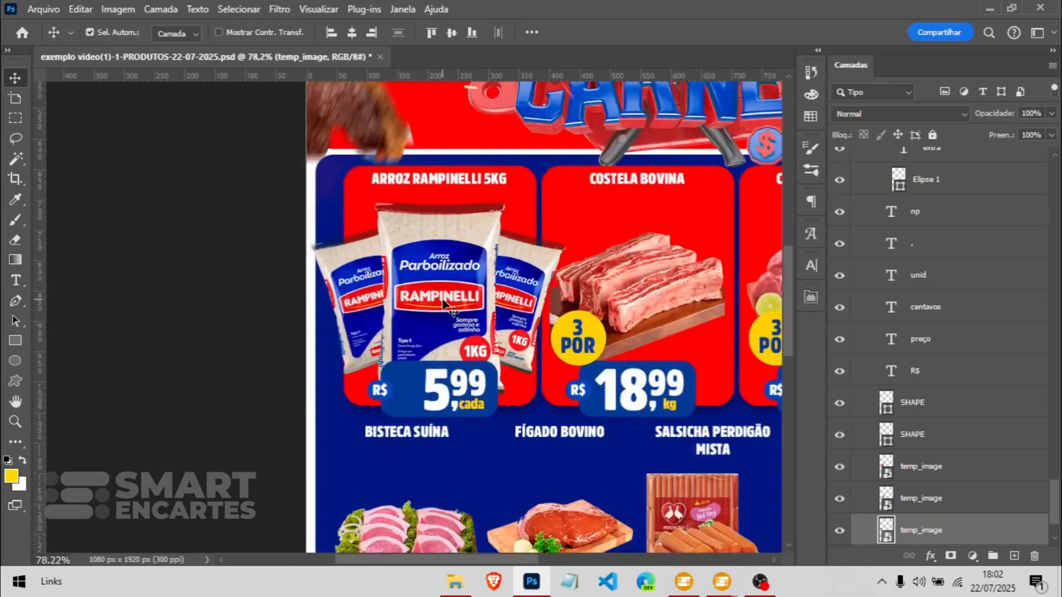
# Step: Move the two rear rice bags back inward, closer to the front bag
pyautogui.scroll(-1, 398, 300)
pyautogui.scroll(-3, 399, 301)
pyautogui.hscroll(1, 455, 277)
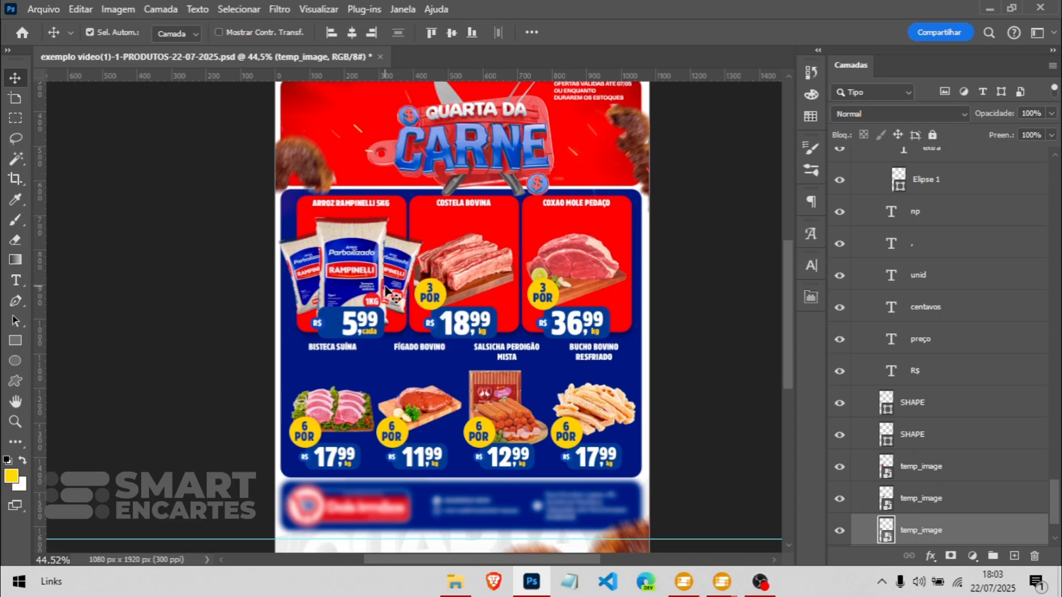
pyautogui.moveTo(389, 261); pyautogui.dragTo(392, 257)
pyautogui.moveTo(314, 273); pyautogui.dragTo(324, 274)
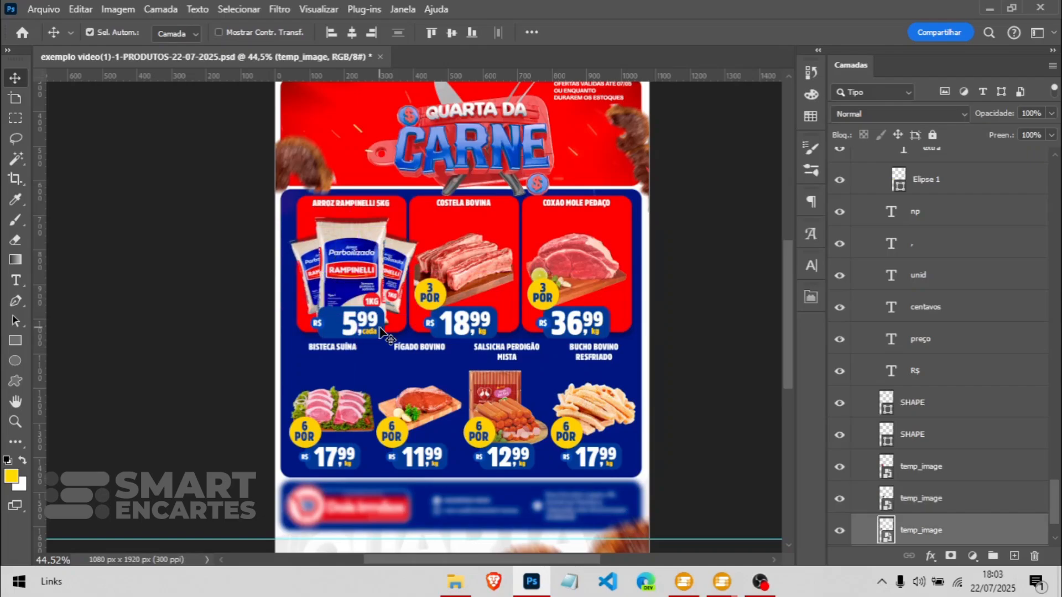
pyautogui.scroll(5, 388, 343)
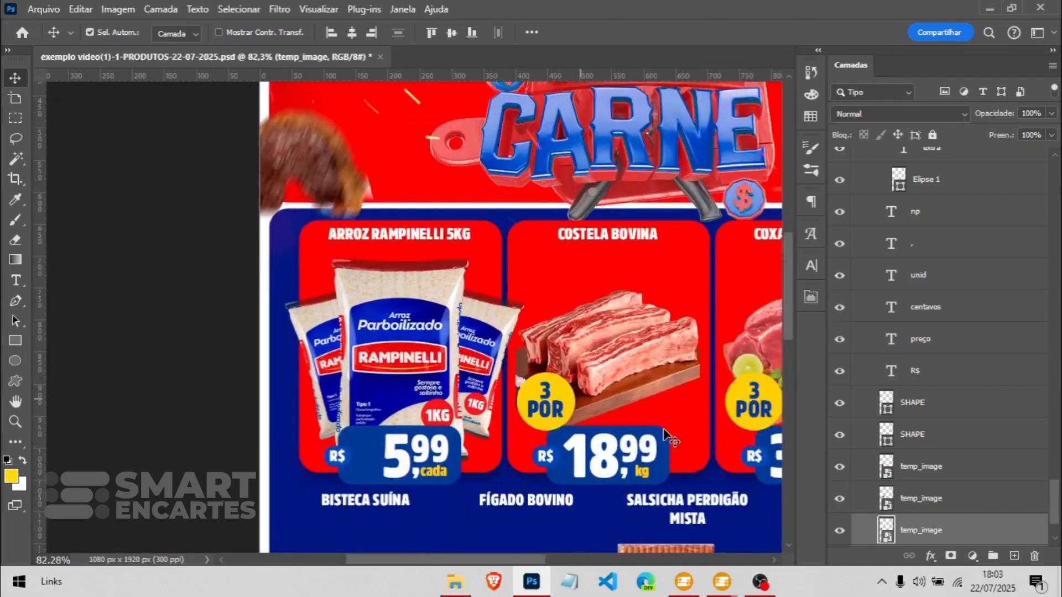
# Step: Switch back to the advanced settings window and clear the image rotation value
pyautogui.moveTo(722, 582)
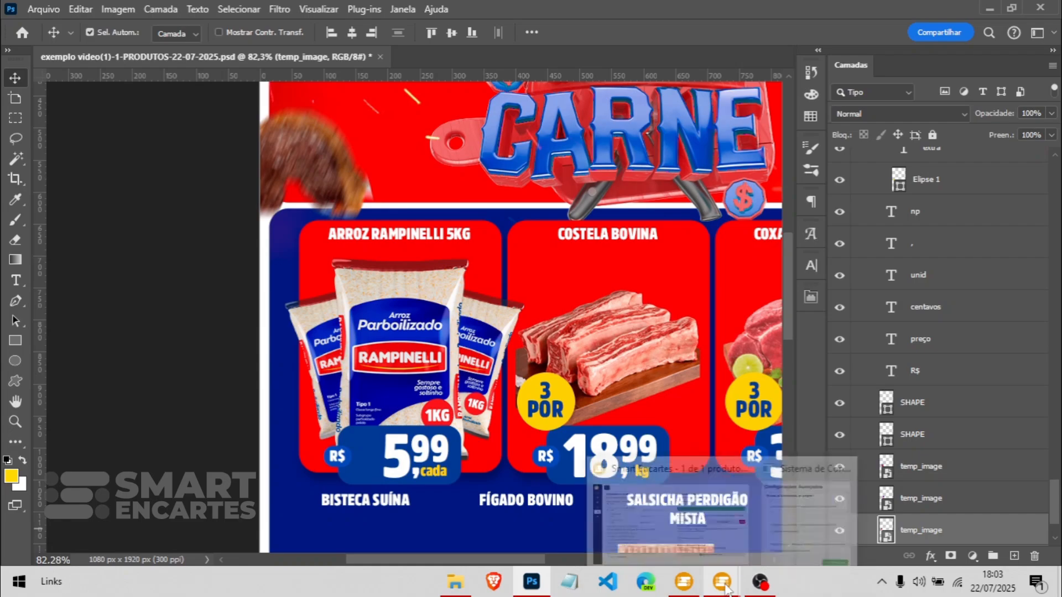
pyautogui.click(782, 553)
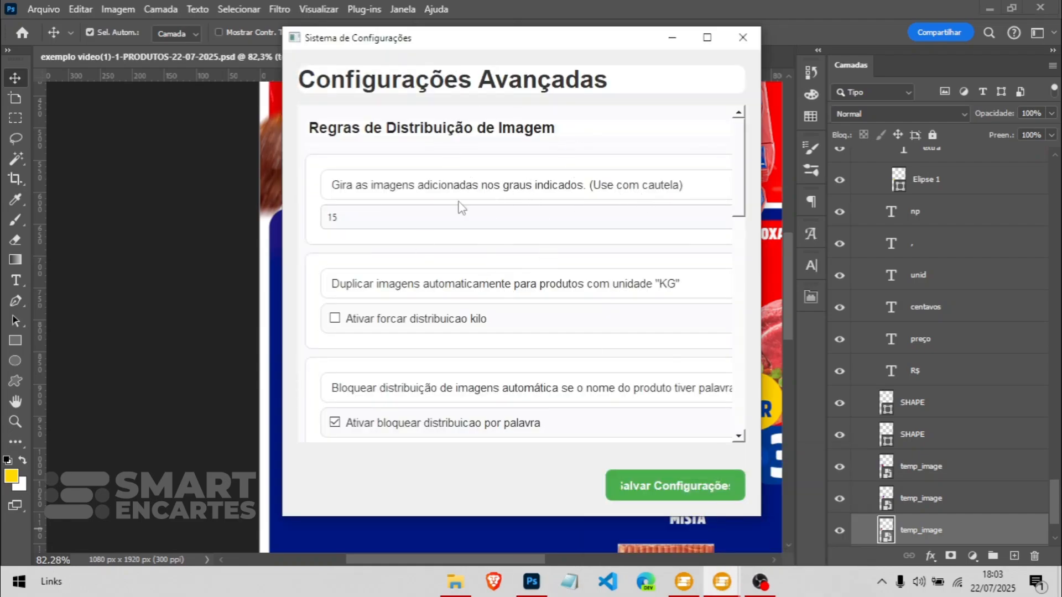
pyautogui.click(357, 216)
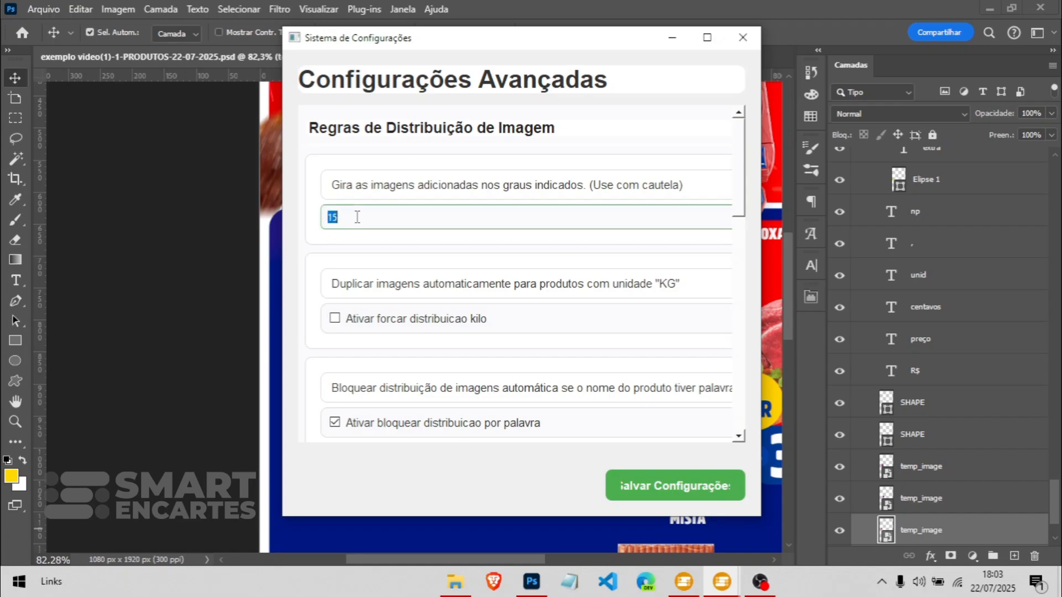
pyautogui.press('BackSpace')
pyautogui.click(369, 176)
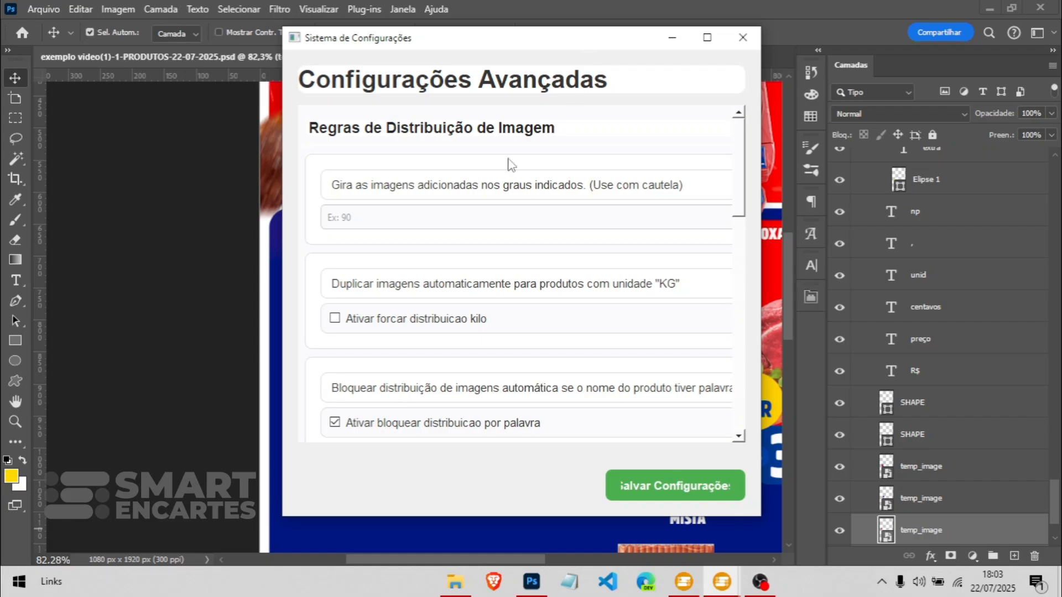
# Step: Switch to Photoshop and examine the product images across the flyer's two rows, from the rice bags to the meat cuts
pyautogui.click(262, 315)
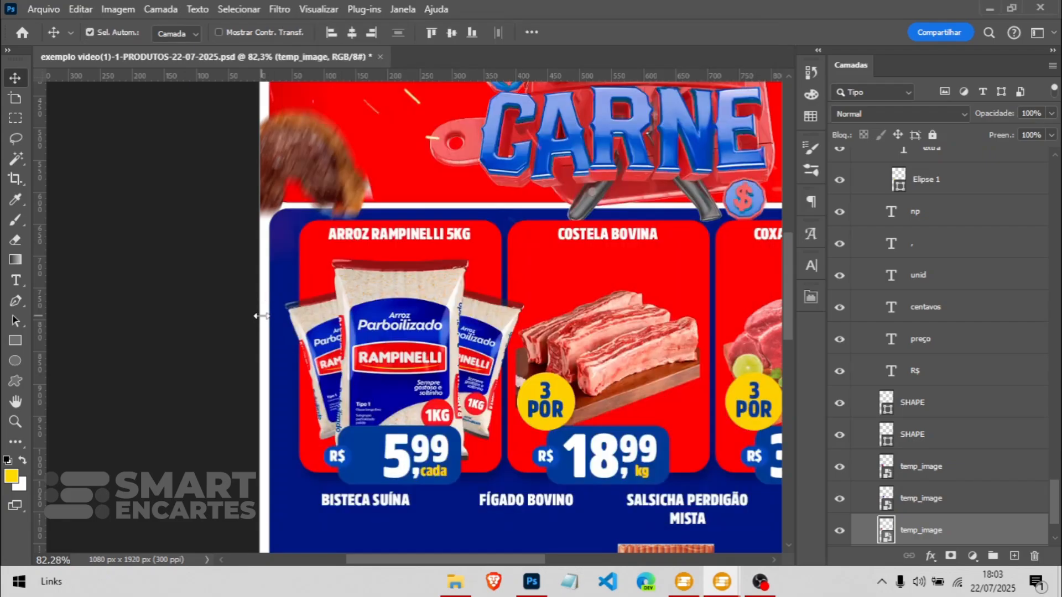
pyautogui.scroll(-2, 587, 369)
pyautogui.hscroll(1, 587, 369)
pyautogui.hscroll(2, 587, 369)
pyautogui.scroll(-3, 587, 369)
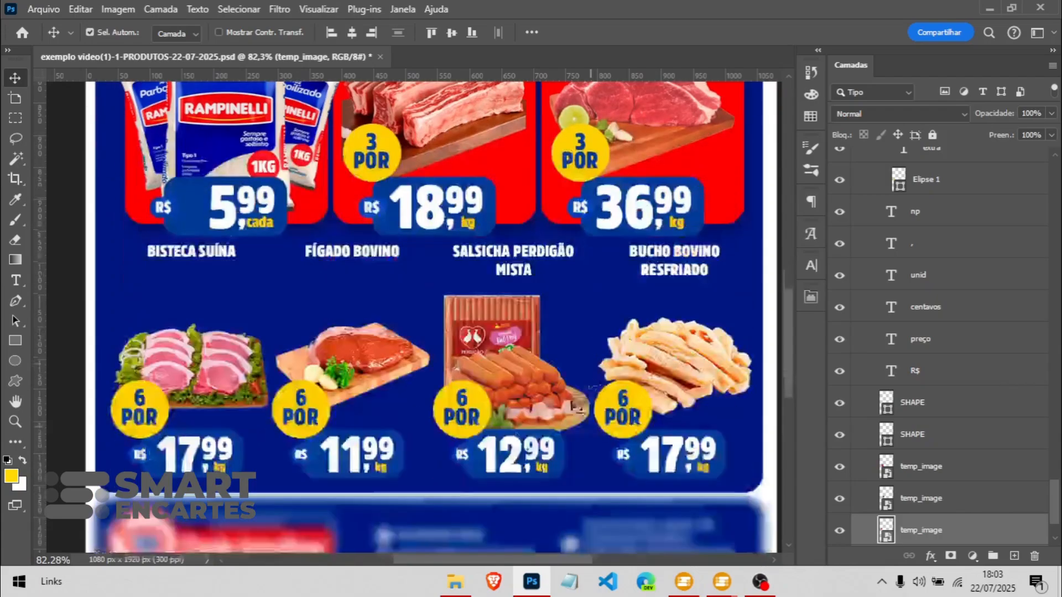
pyautogui.hscroll(-1, 417, 446)
pyautogui.scroll(2, 245, 428)
pyautogui.scroll(3, 246, 424)
pyautogui.scroll(-3, 284, 391)
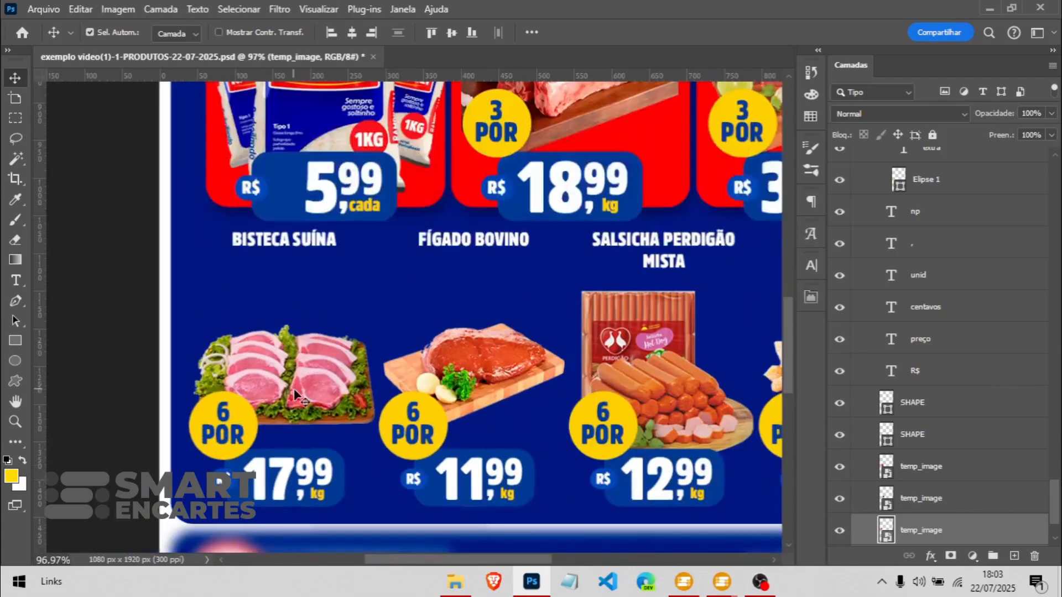
pyautogui.moveTo(294, 385)
pyautogui.mouseDown()
pyautogui.moveTo(299, 352)
pyautogui.moveTo(299, 367)
pyautogui.mouseUp()
pyautogui.scroll(3, 324, 255)
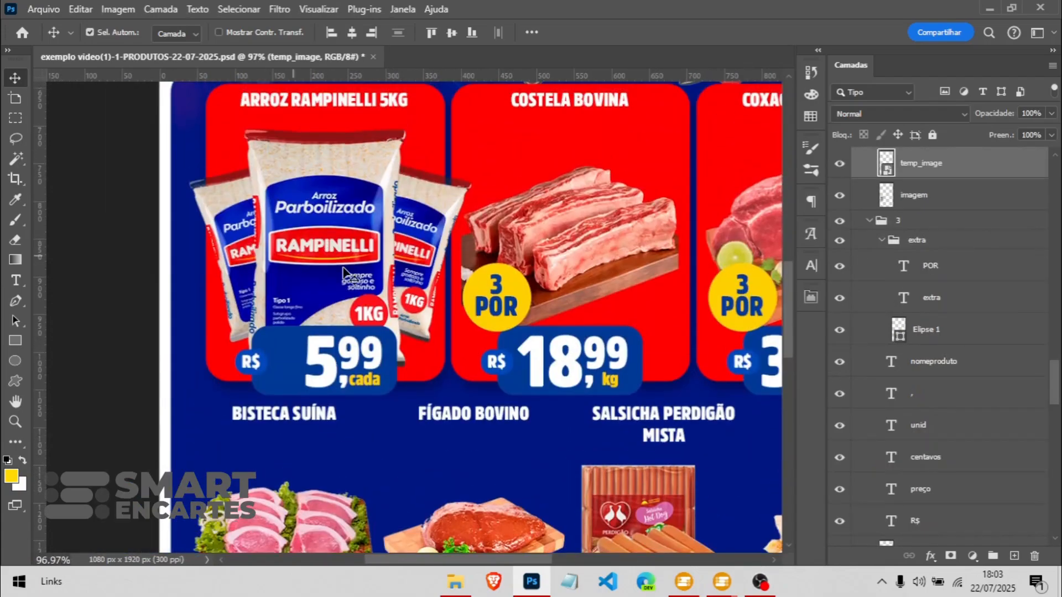
pyautogui.scroll(-3, 435, 271)
pyautogui.hscroll(2, 430, 268)
pyautogui.scroll(3, 430, 268)
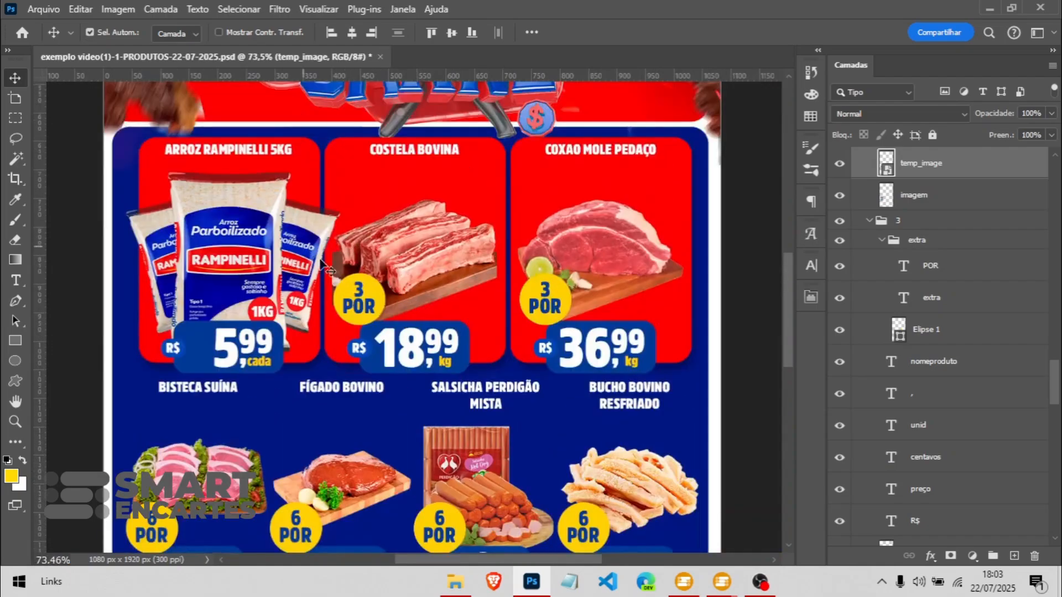
# Step: Duplicate the Costela Bovina image and arrange the two copies one above the other within its product box
pyautogui.hotkey('ctrl', 'shift', '[')
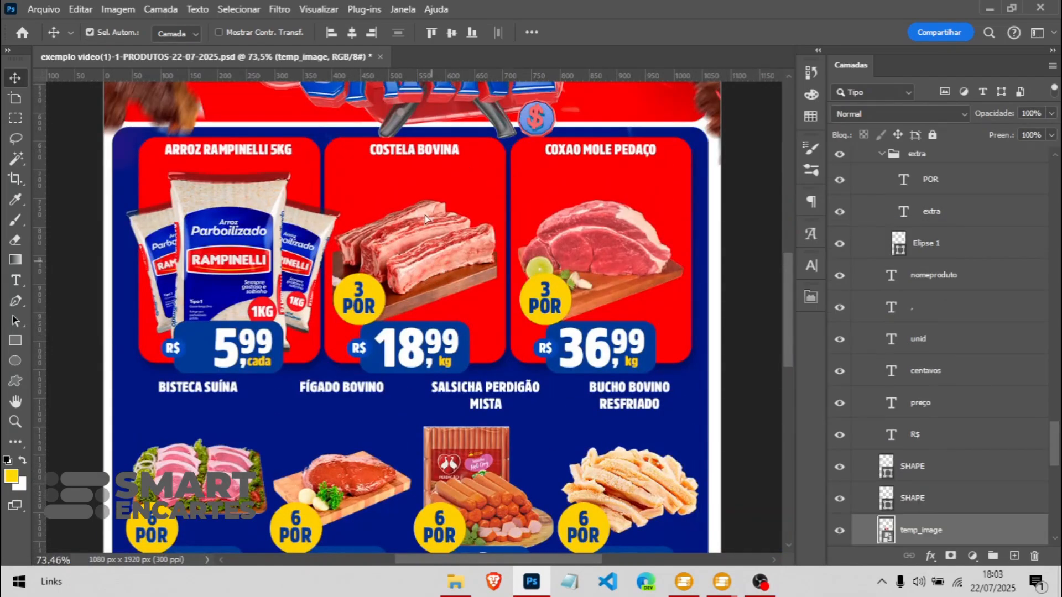
pyautogui.moveTo(426, 218); pyautogui.dragTo(453, 461)
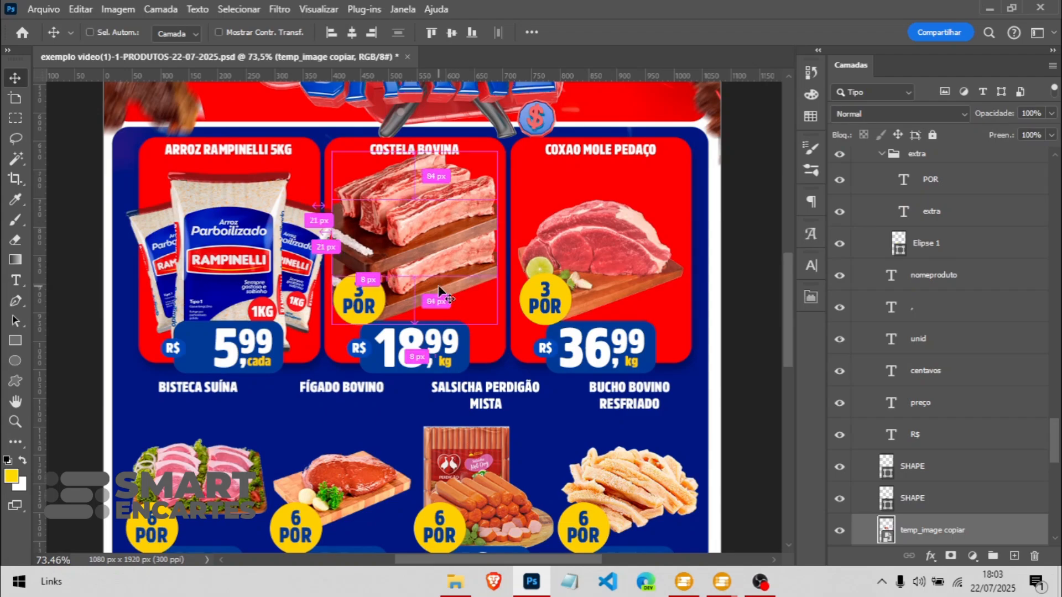
pyautogui.hotkey('ctrl', 'z')
pyautogui.moveTo(443, 261)
pyautogui.mouseDown()
pyautogui.moveTo(480, 222)
pyautogui.moveTo(414, 263)
pyautogui.moveTo(431, 274)
pyautogui.mouseUp()
pyautogui.moveTo(446, 194); pyautogui.dragTo(418, 195)
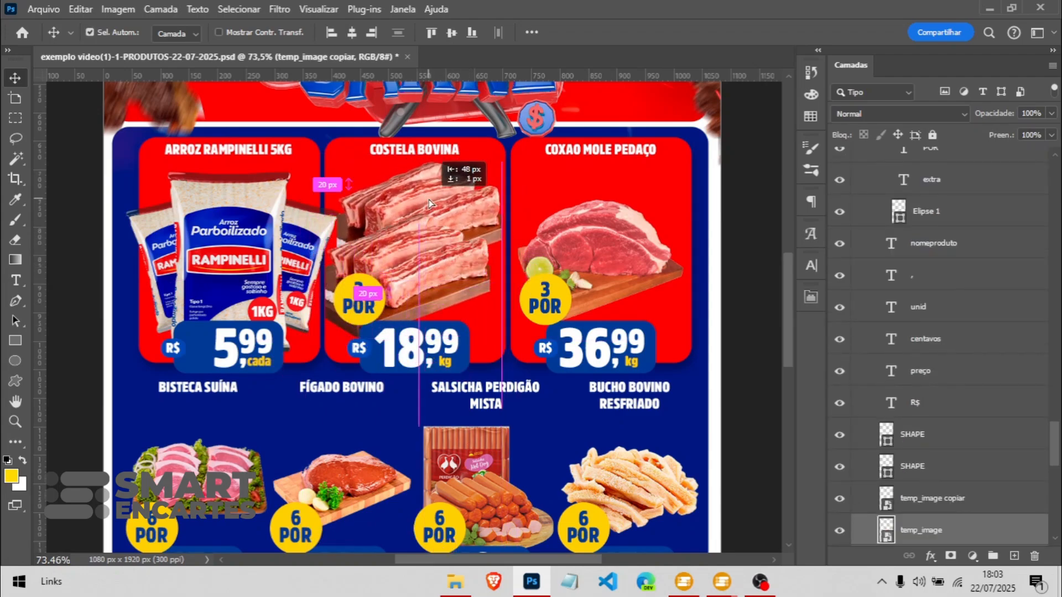
pyautogui.click(455, 265)
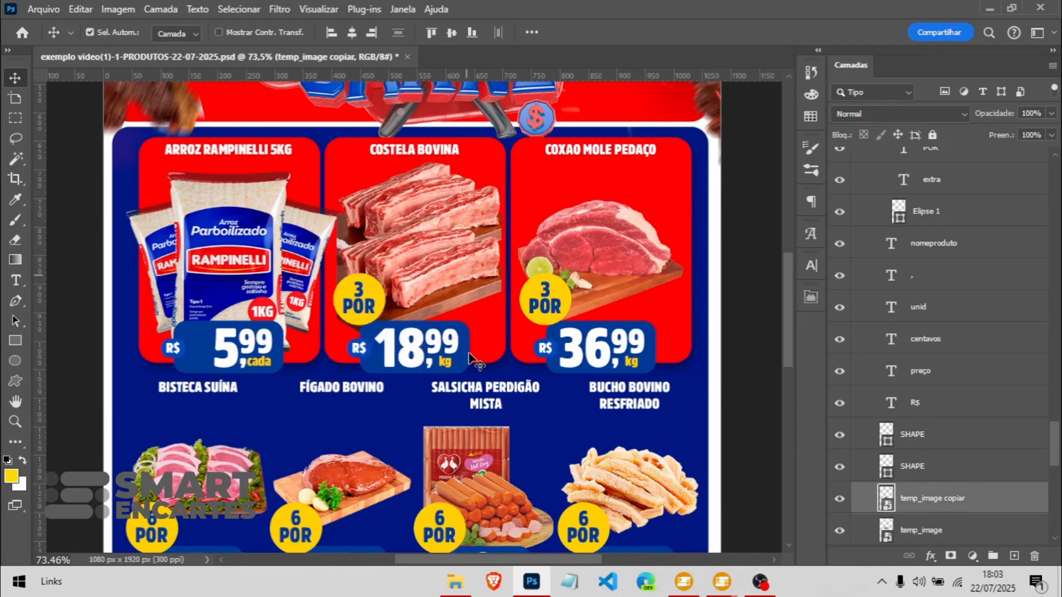
pyautogui.hscroll(-3, 448, 271)
pyautogui.scroll(3, 437, 276)
pyautogui.scroll(1, 686, 388)
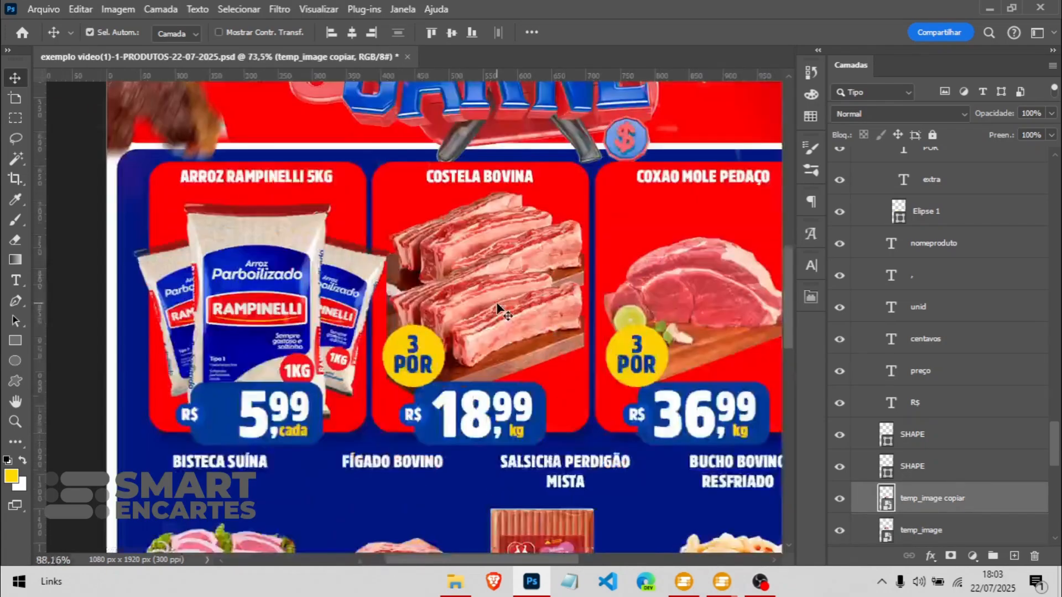
# Step: Switch back to the advanced settings, widen the window and review the KG image duplication and word-based distribution blocking rules
pyautogui.moveTo(722, 582)
pyautogui.click(782, 521)
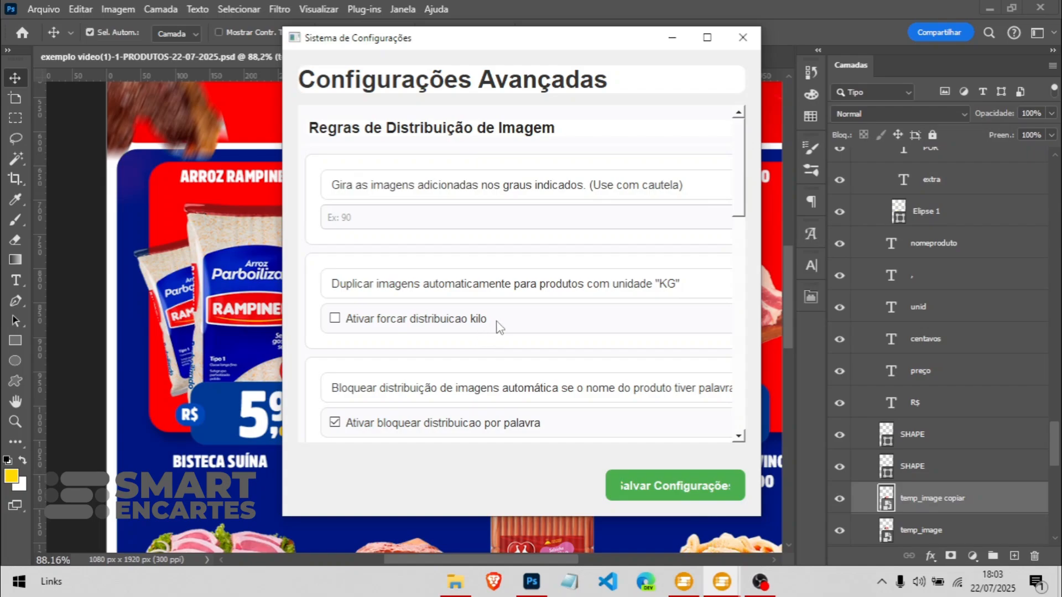
pyautogui.scroll(-1, 458, 275)
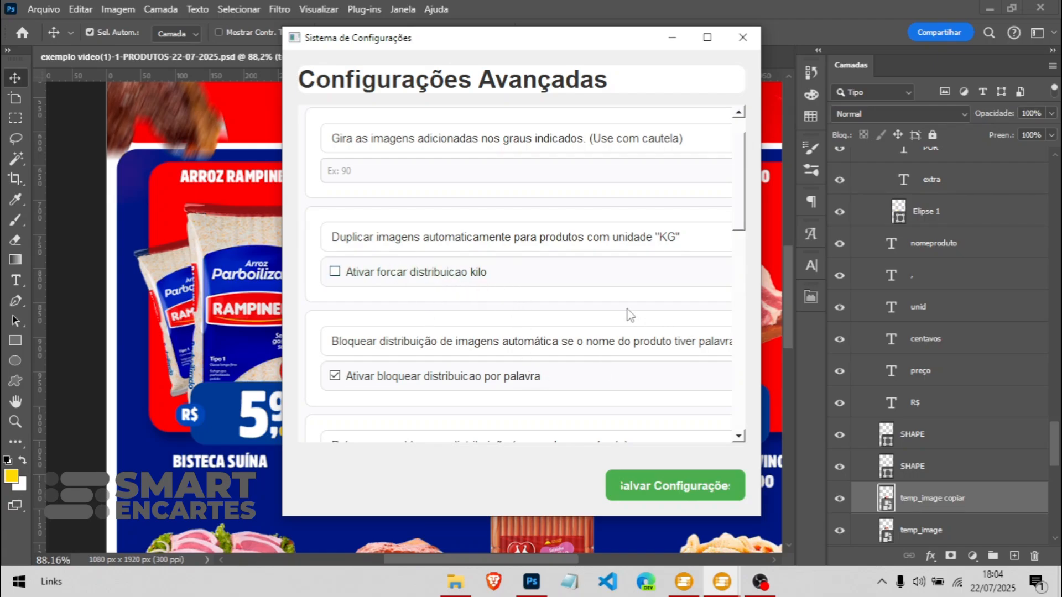
pyautogui.scroll(-3, 631, 315)
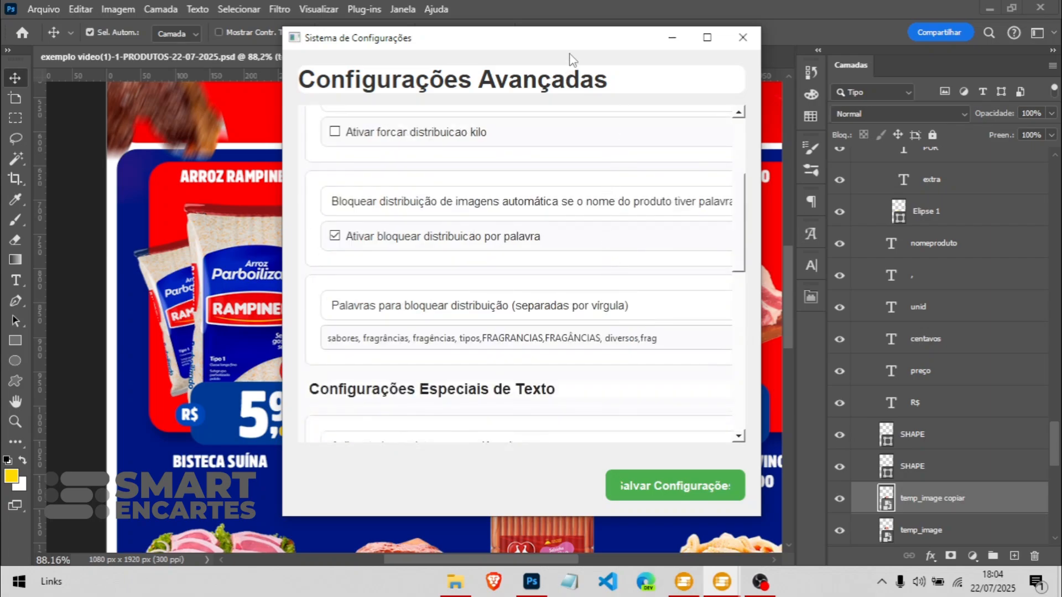
pyautogui.moveTo(599, 44); pyautogui.dragTo(639, 26)
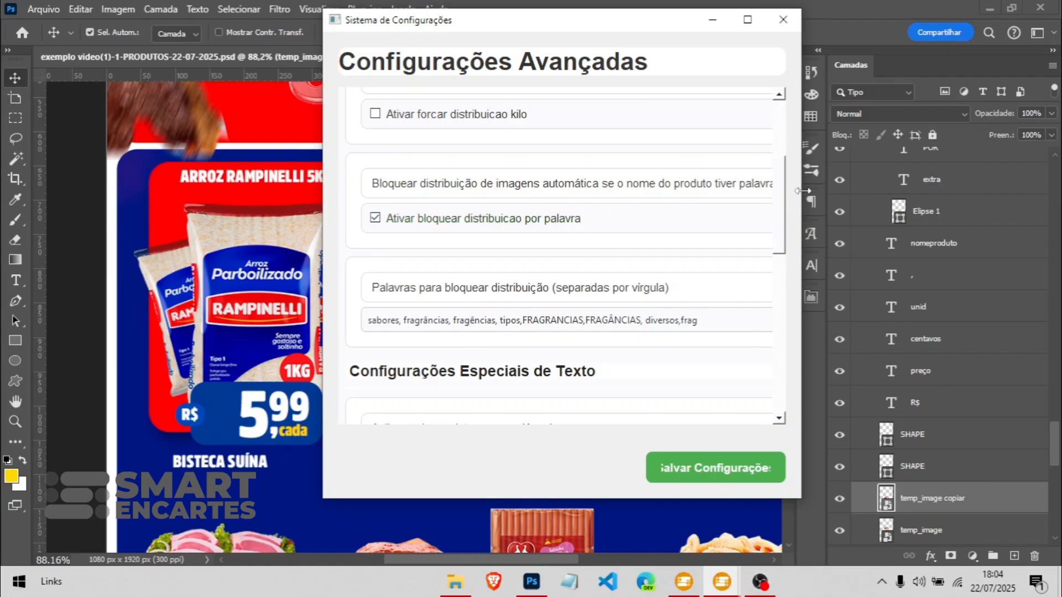
pyautogui.moveTo(804, 191); pyautogui.dragTo(996, 191)
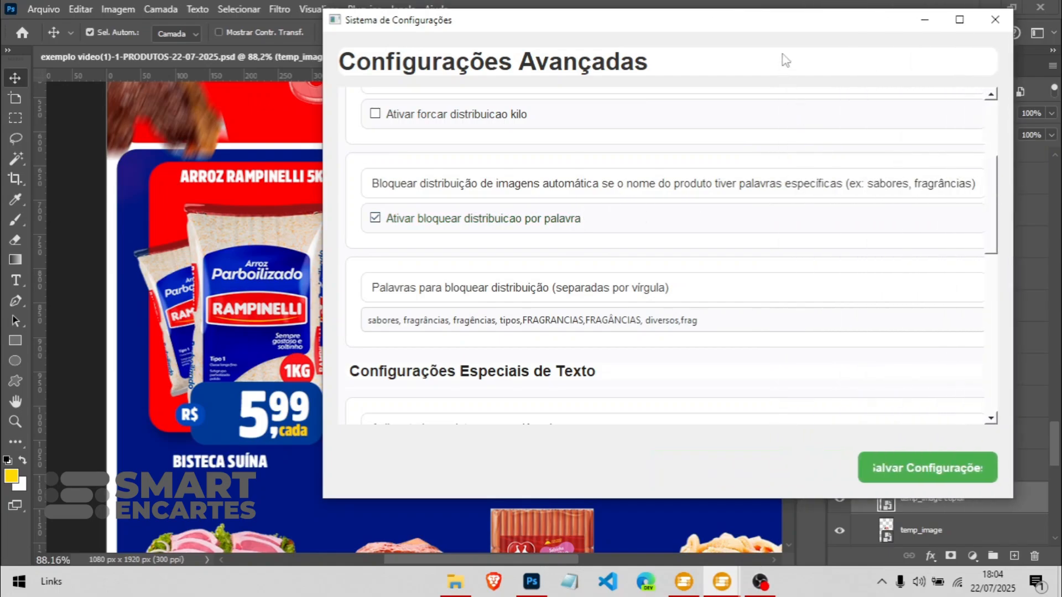
pyautogui.moveTo(771, 30); pyautogui.dragTo(612, 57)
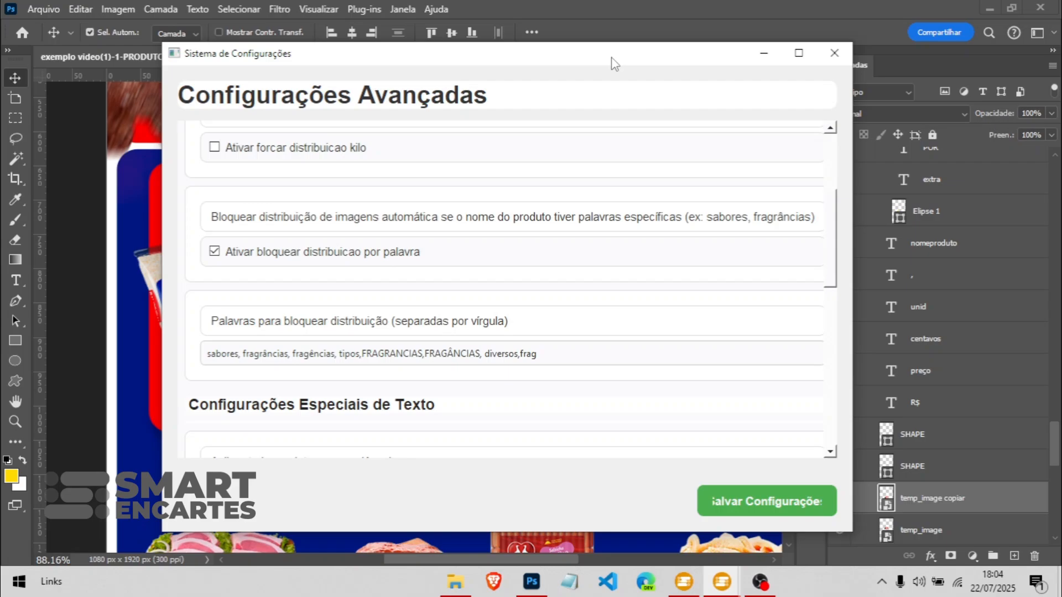
pyautogui.scroll(-2, 422, 209)
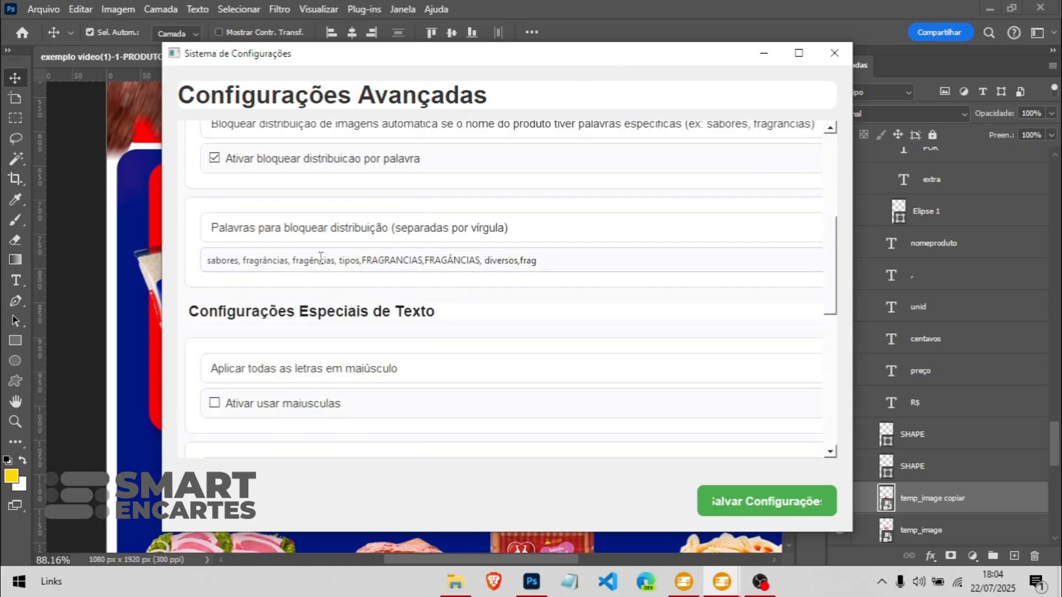
pyautogui.scroll(2, 321, 257)
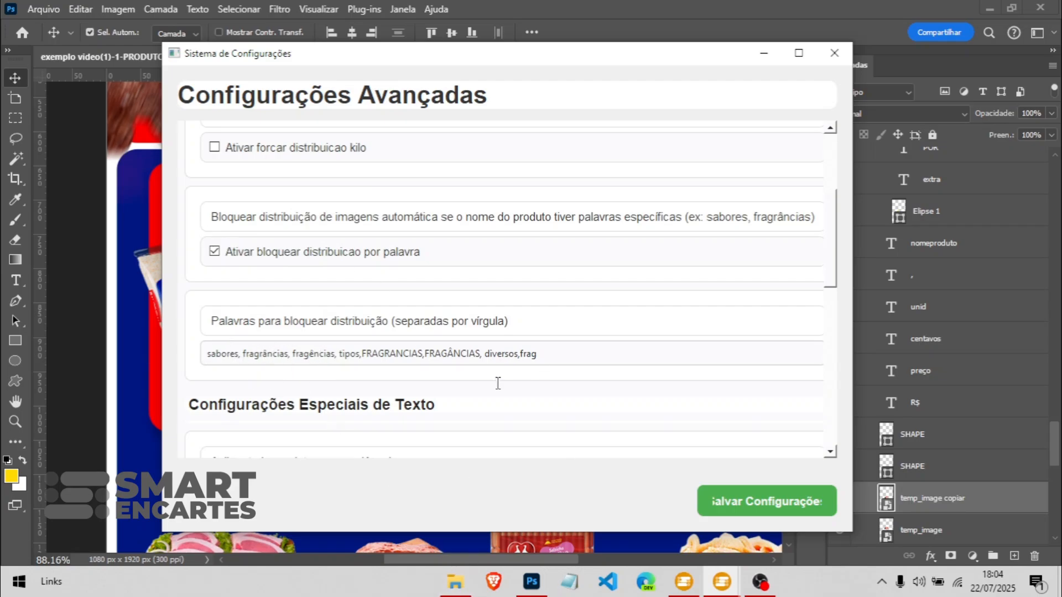
# Step: In Photoshop, scale down the three Arroz Rampinelli bags and place a duplicate of the trio above and to the right of them
pyautogui.moveTo(540, 62); pyautogui.dragTo(925, 76)
pyautogui.click(325, 211)
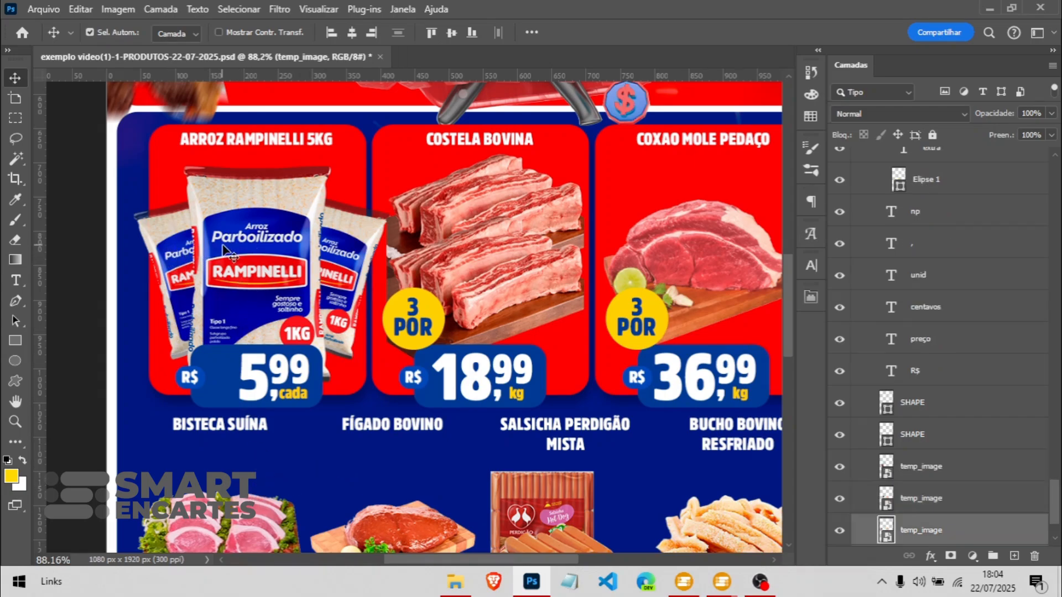
pyautogui.keyDown('shift'); pyautogui.click(299, 252); pyautogui.keyUp('shift')
pyautogui.keyDown('shift'); pyautogui.click(380, 247); pyautogui.keyUp('shift')
pyautogui.hotkey('ctrl', 't')
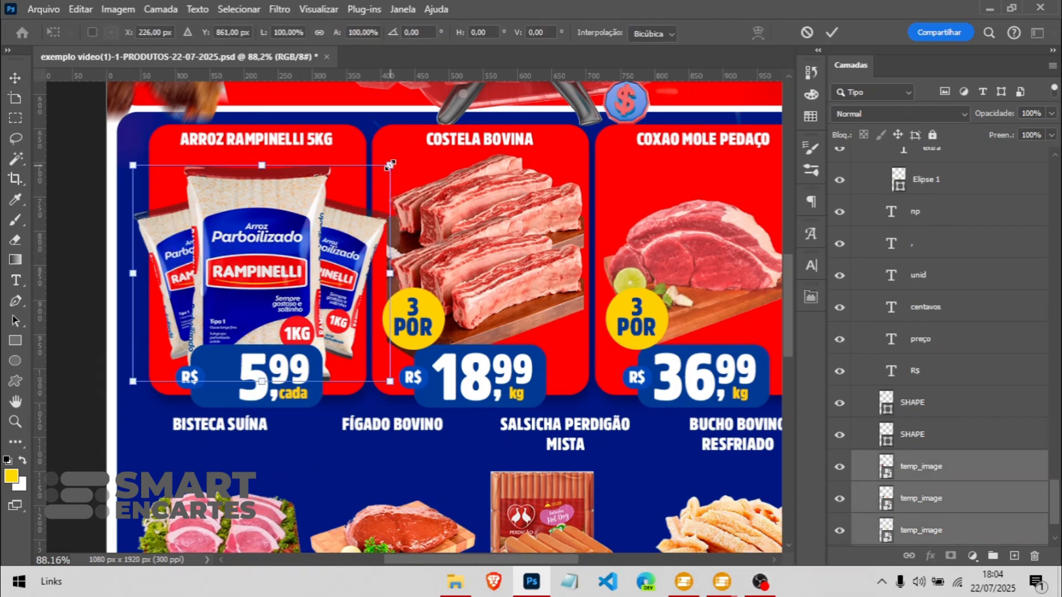
pyautogui.moveTo(390, 165); pyautogui.dragTo(299, 243)
pyautogui.moveTo(257, 291); pyautogui.dragTo(267, 251)
pyautogui.press('Return')
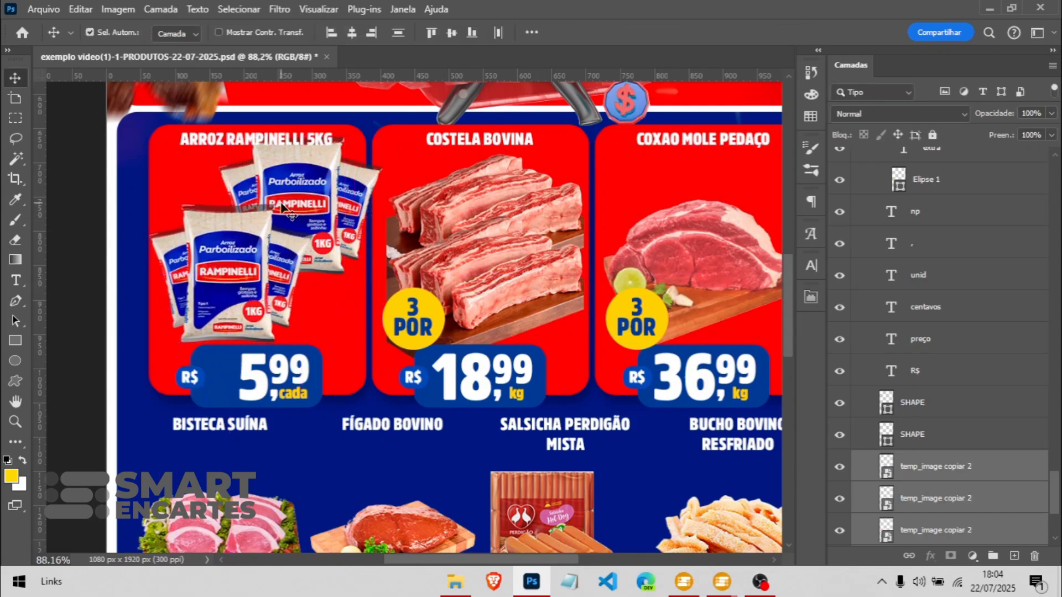
pyautogui.moveTo(348, 183); pyautogui.dragTo(346, 202)
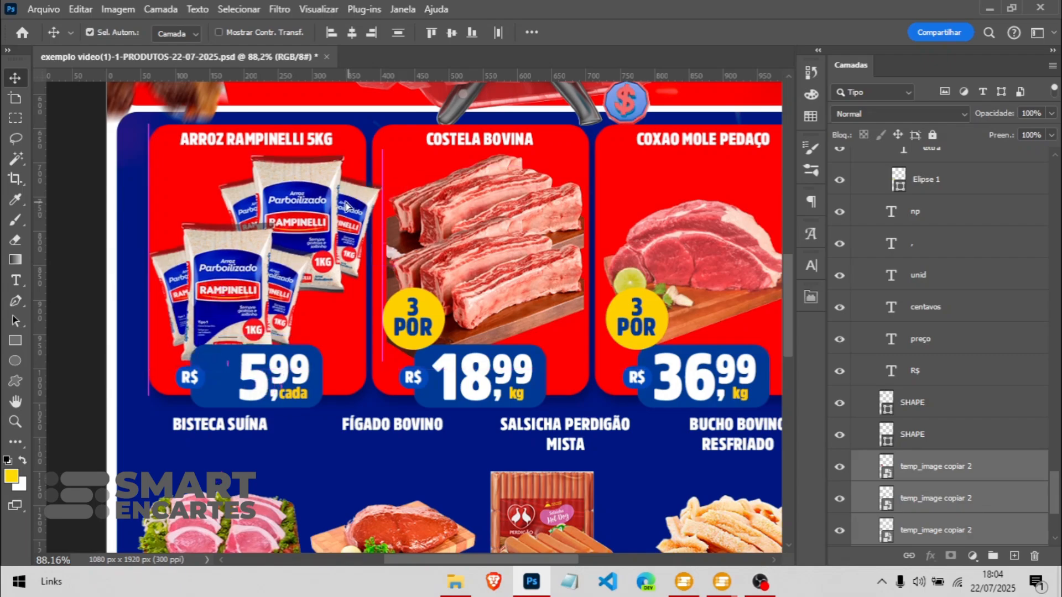
# Step: Switch back to the advanced settings and append "tipos, tps" to the comma-separated list of words that block image distribution
pyautogui.hotkey('alt', 'Tab')
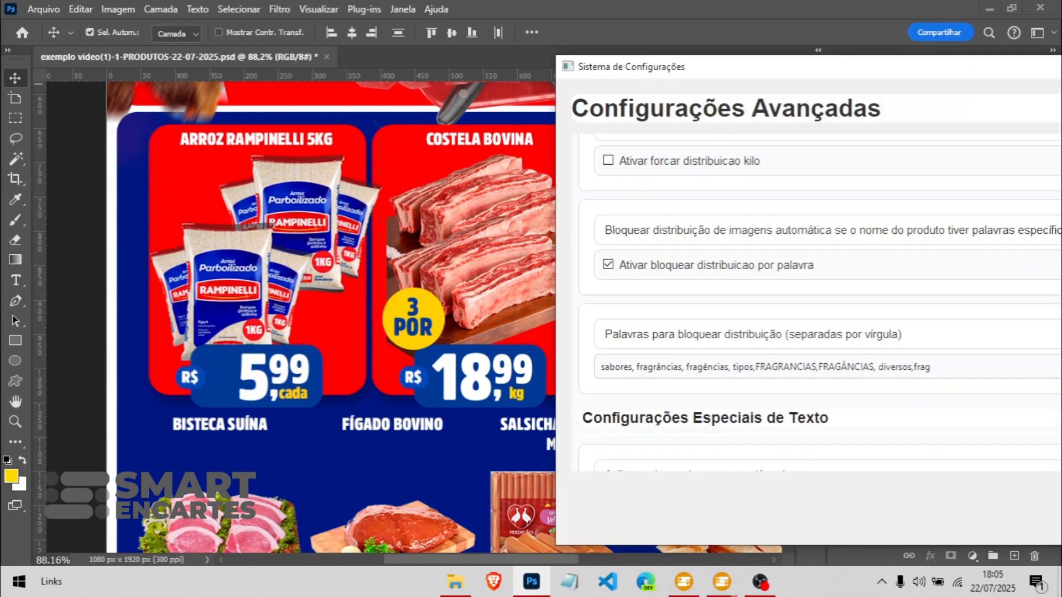
pyautogui.moveTo(1051, 66); pyautogui.dragTo(606, 77)
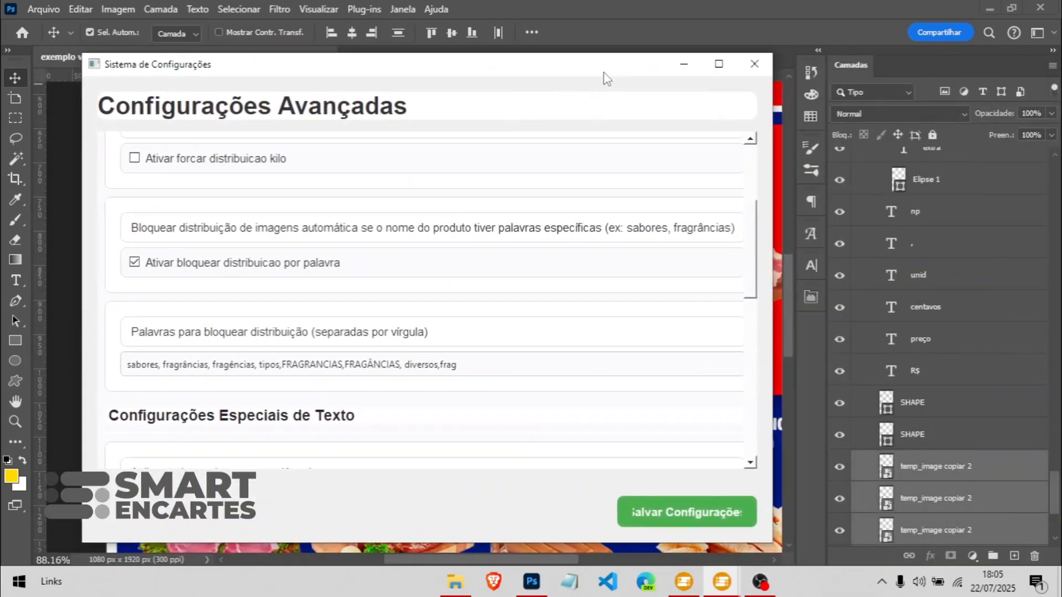
pyautogui.click(551, 365)
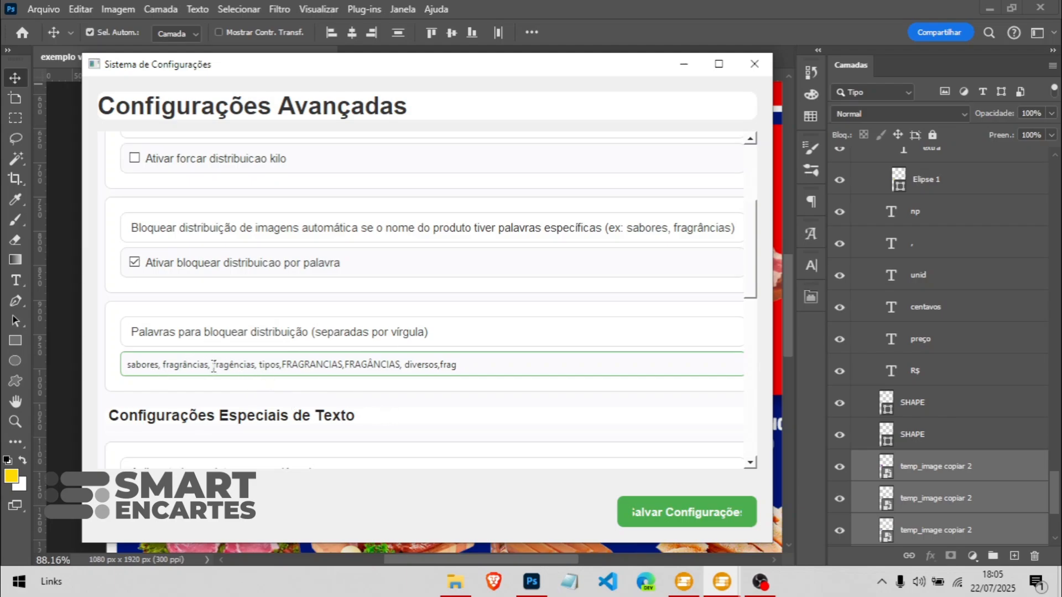
pyautogui.moveTo(273, 368); pyautogui.dragTo(450, 368)
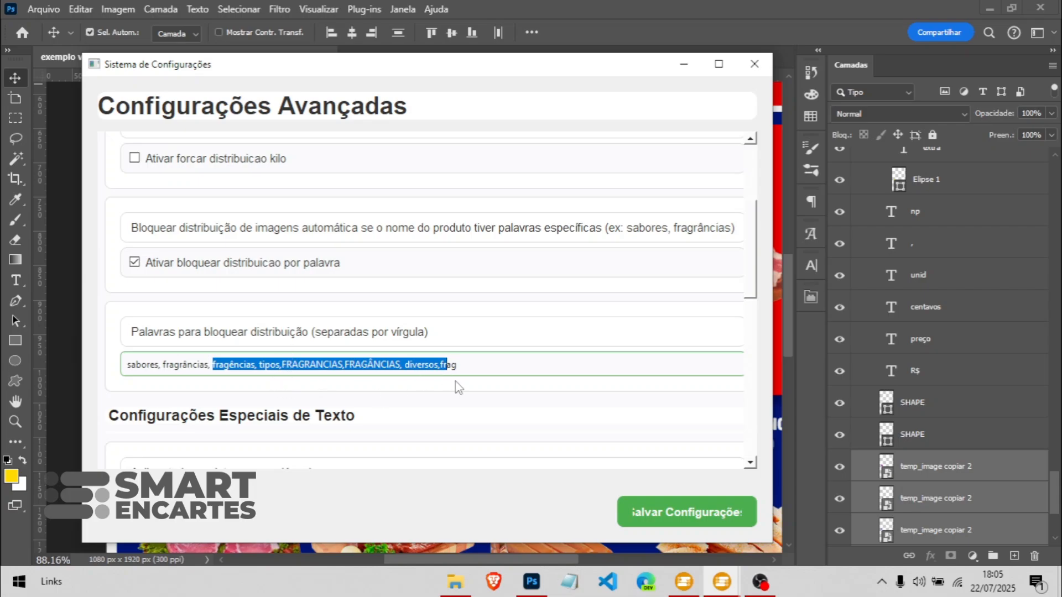
pyautogui.click(460, 365)
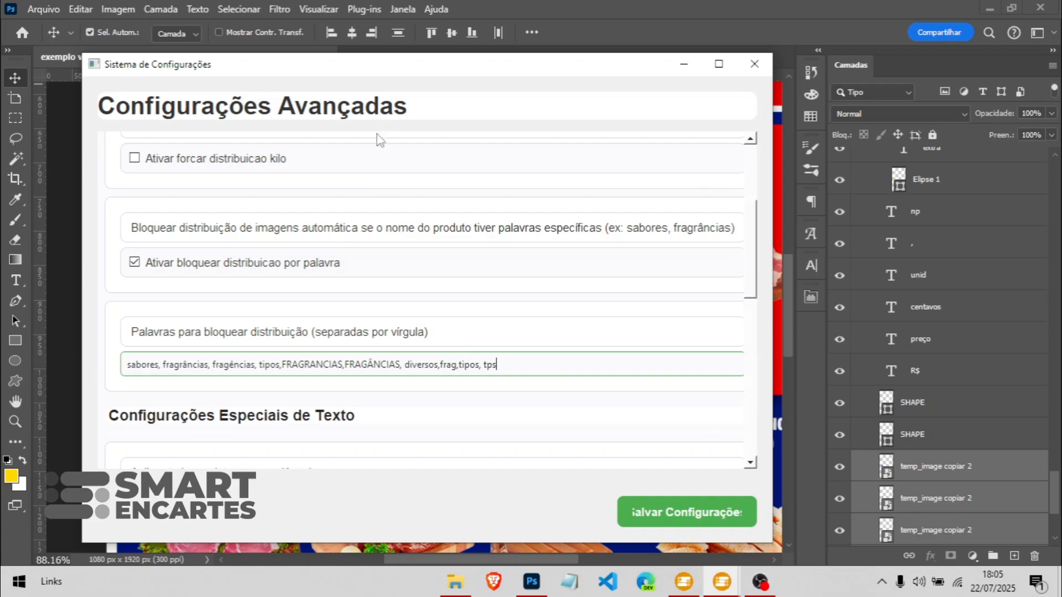
# Step: Widen the settings window and review the special text settings for uppercase letters, automatic bold and line-break prevention
pyautogui.scroll(-1, 426, 241)
pyautogui.moveTo(444, 69); pyautogui.dragTo(672, 72)
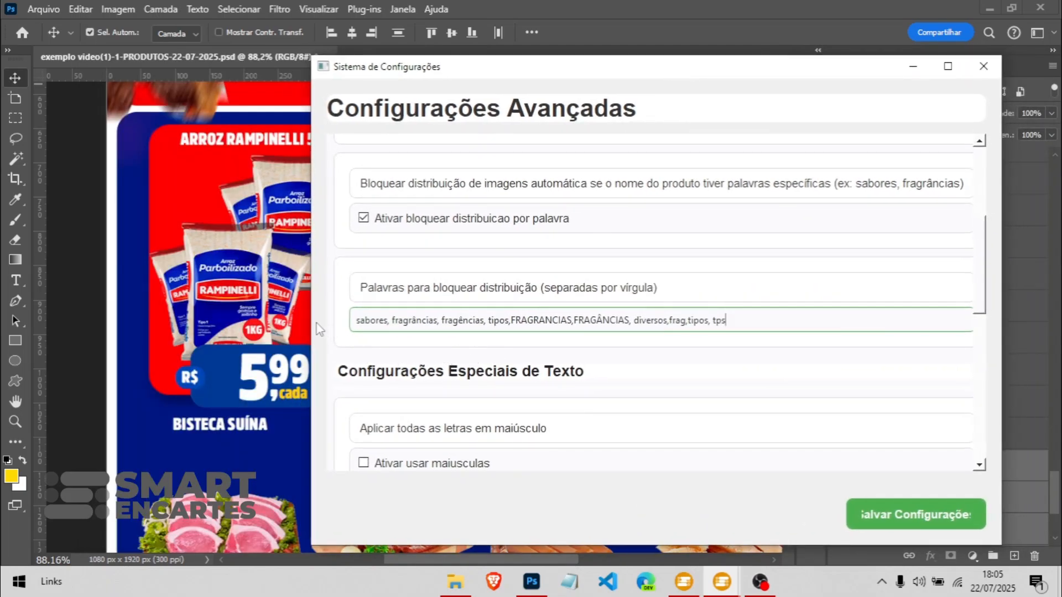
pyautogui.moveTo(312, 322); pyautogui.dragTo(147, 322)
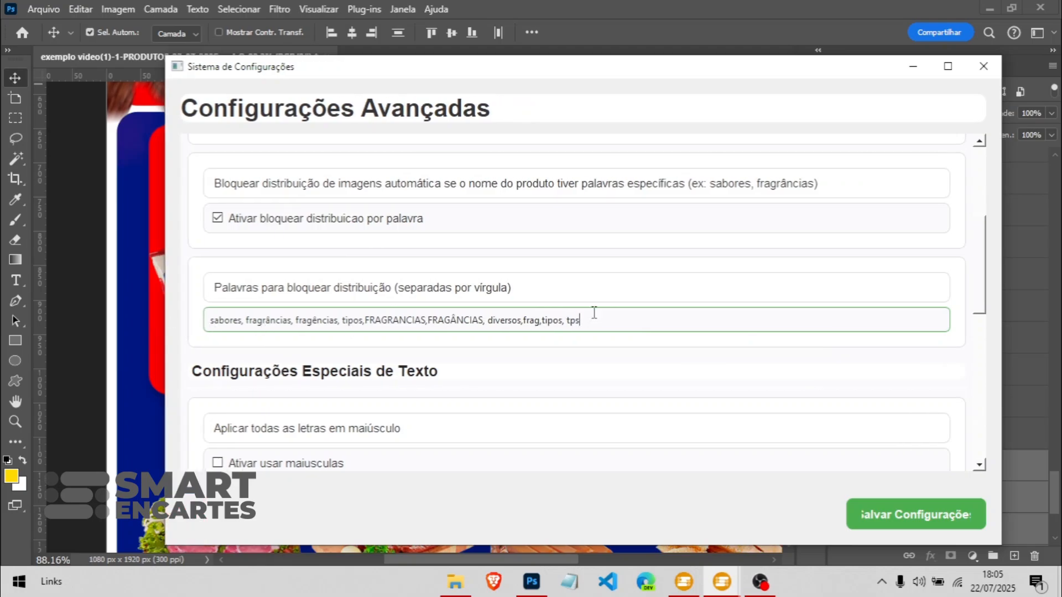
pyautogui.scroll(-6, 659, 320)
pyautogui.scroll(1, 841, 320)
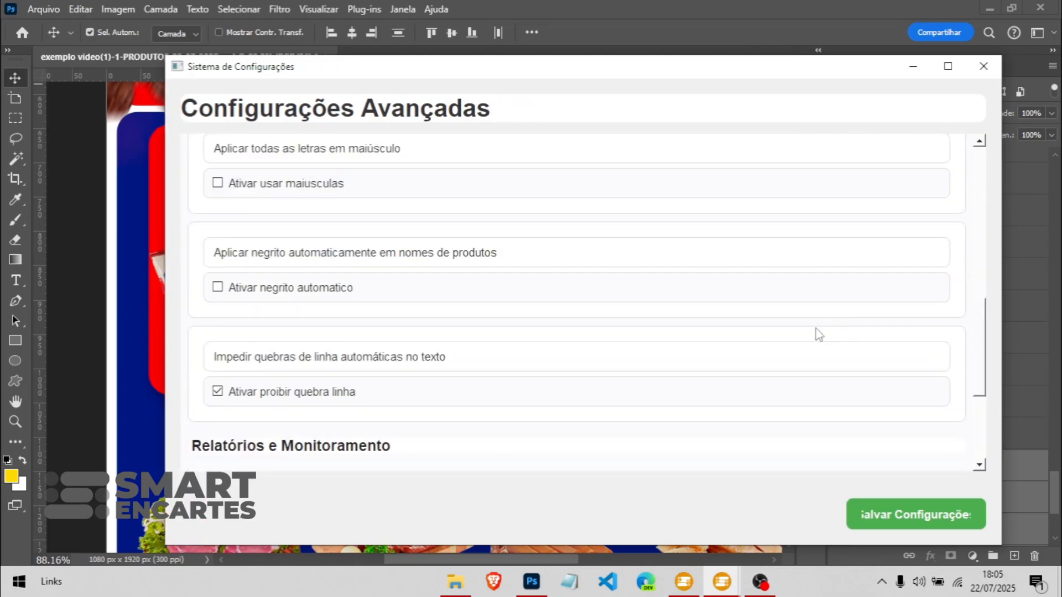
pyautogui.scroll(5, 811, 363)
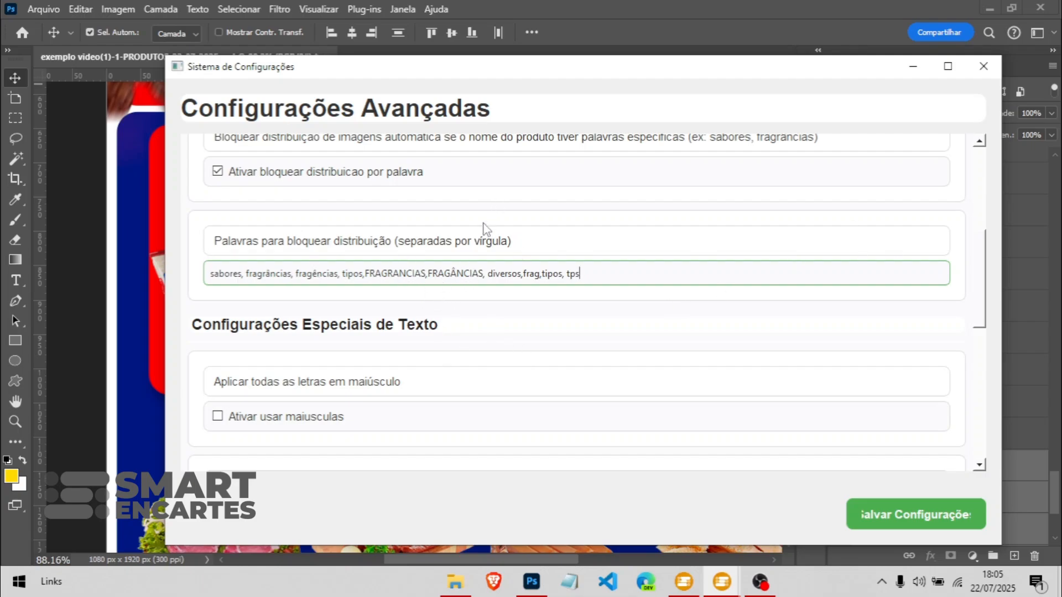
pyautogui.scroll(-2, 404, 302)
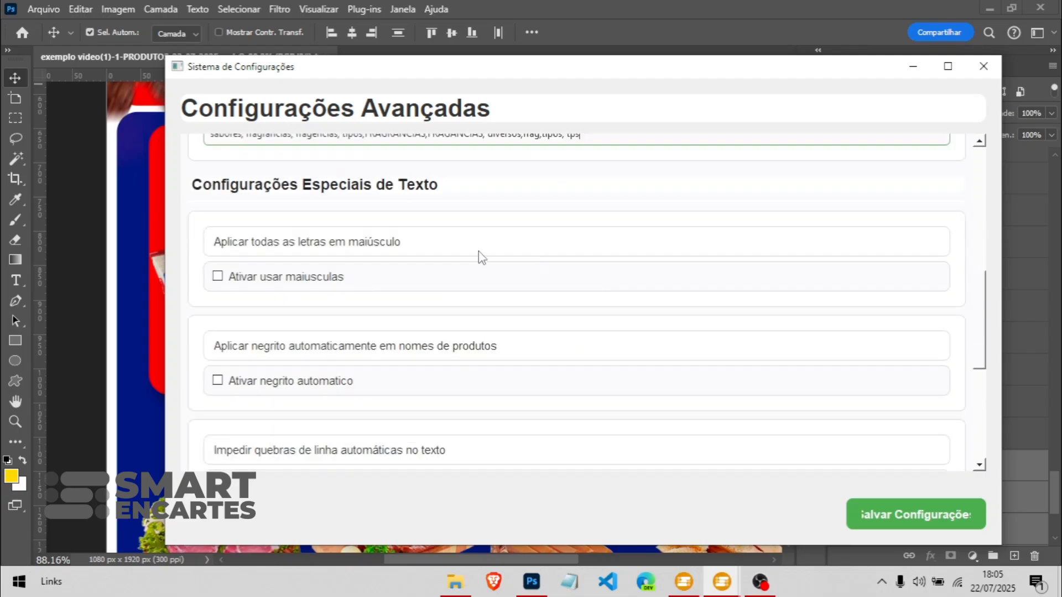
pyautogui.scroll(1, 517, 221)
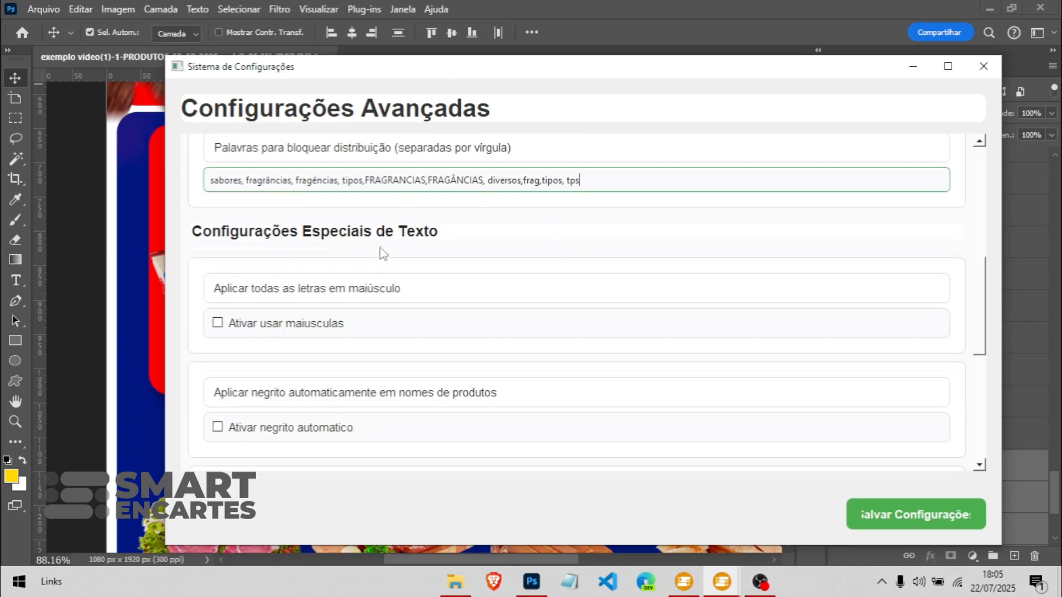
pyautogui.scroll(-2, 656, 242)
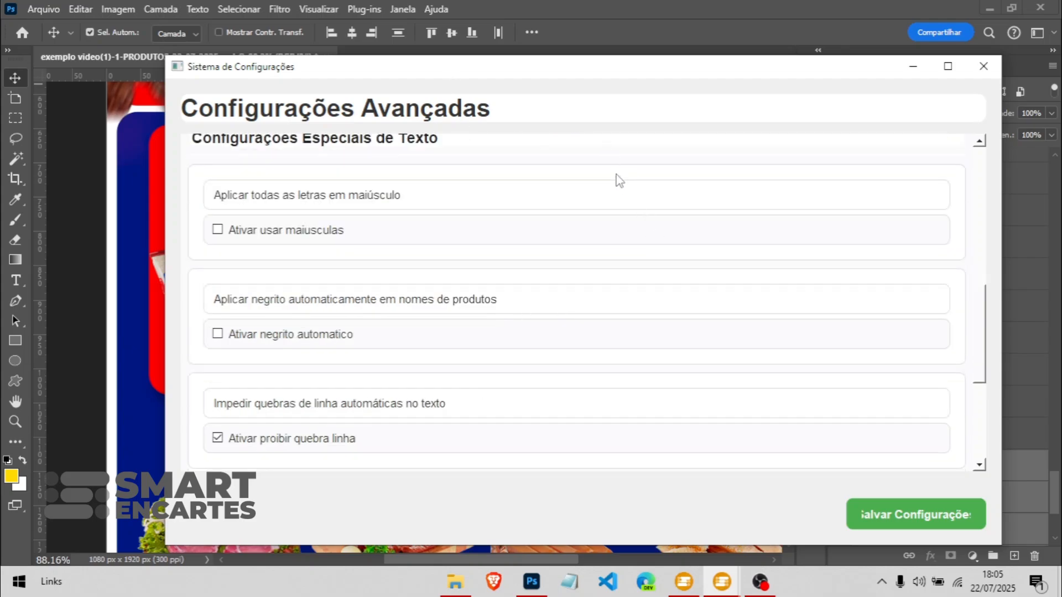
pyautogui.scroll(1, 618, 188)
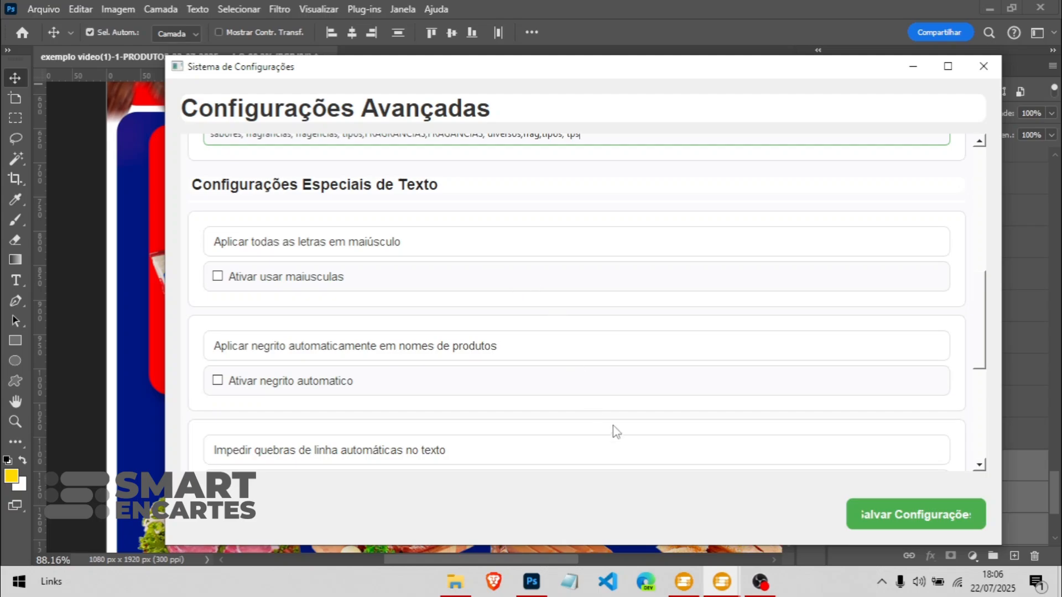
# Step: Bring the advanced settings forward, reposition the window, and toggle the uppercase letters option on and back off
pyautogui.click(723, 584)
pyautogui.click(637, 512)
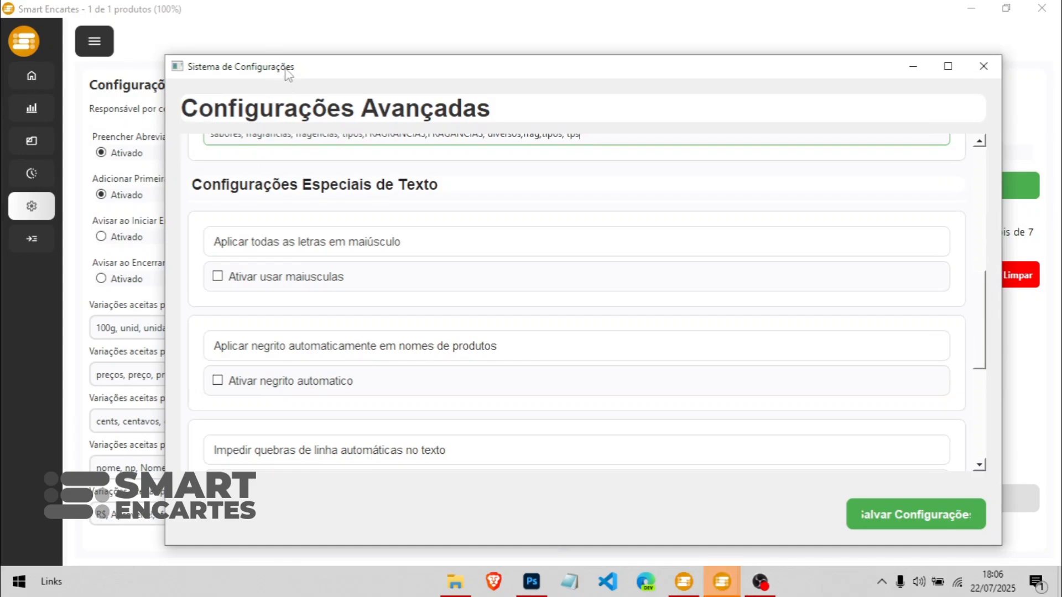
pyautogui.moveTo(287, 73); pyautogui.dragTo(230, 64)
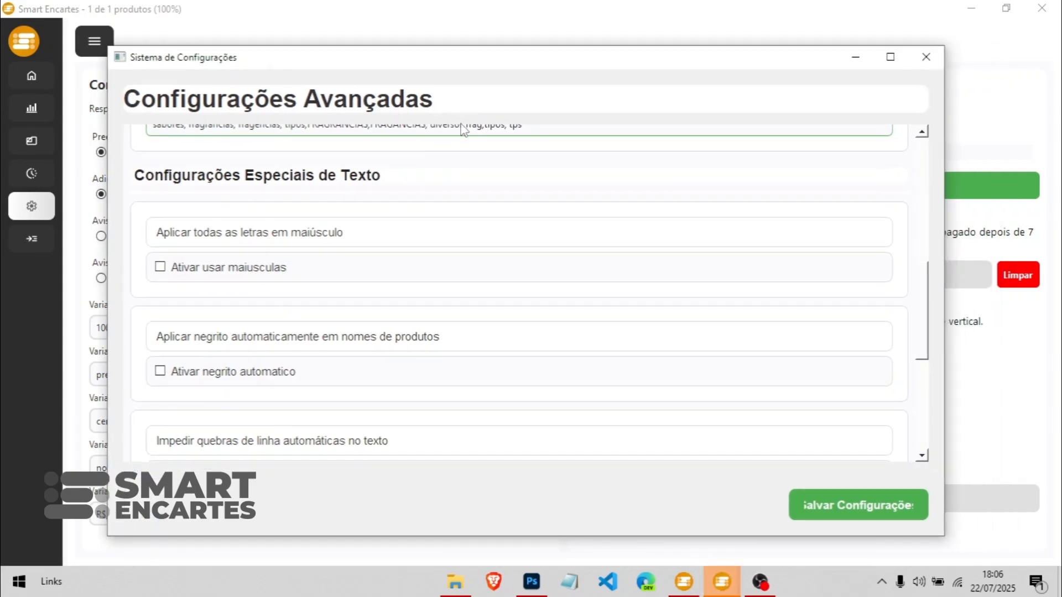
pyautogui.moveTo(527, 61); pyautogui.dragTo(580, 61)
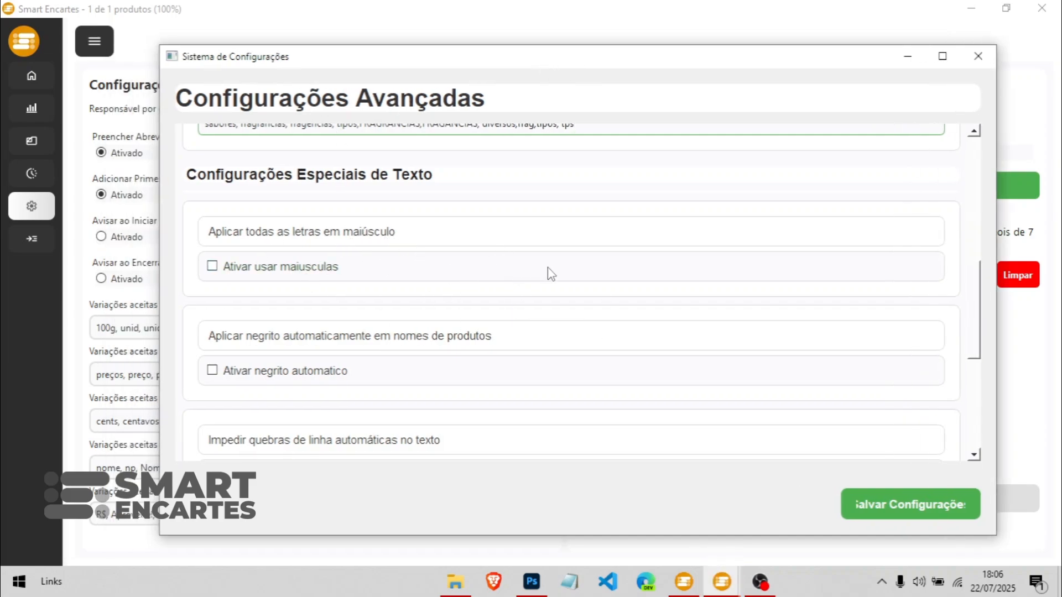
pyautogui.click(280, 269)
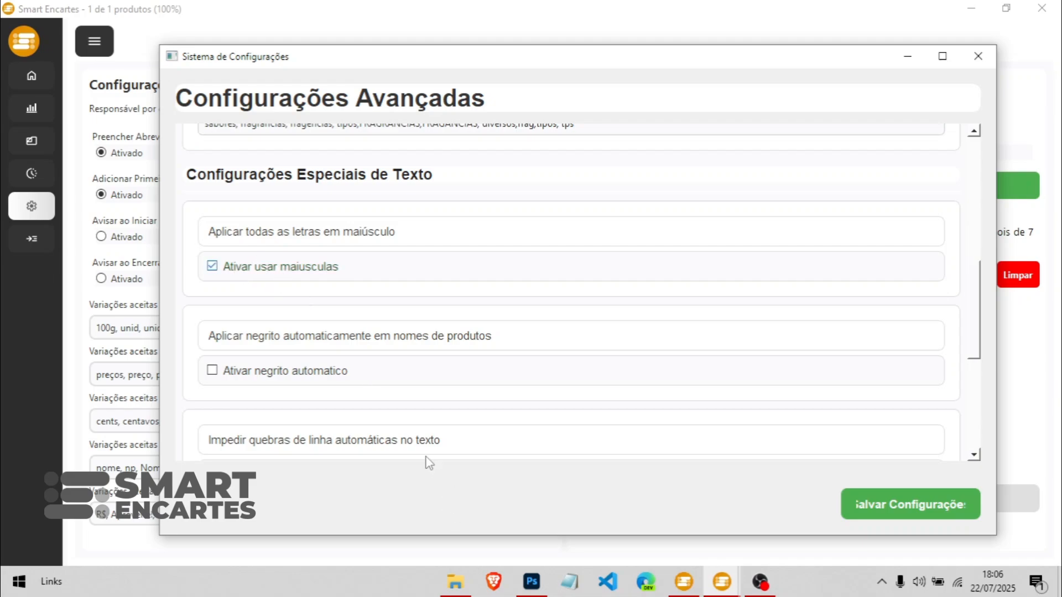
pyautogui.click(329, 271)
# Step: In Photoshop, append "sss" to the COSTELA BOVINA title and apply All Caps to the whole text
pyautogui.click(532, 581)
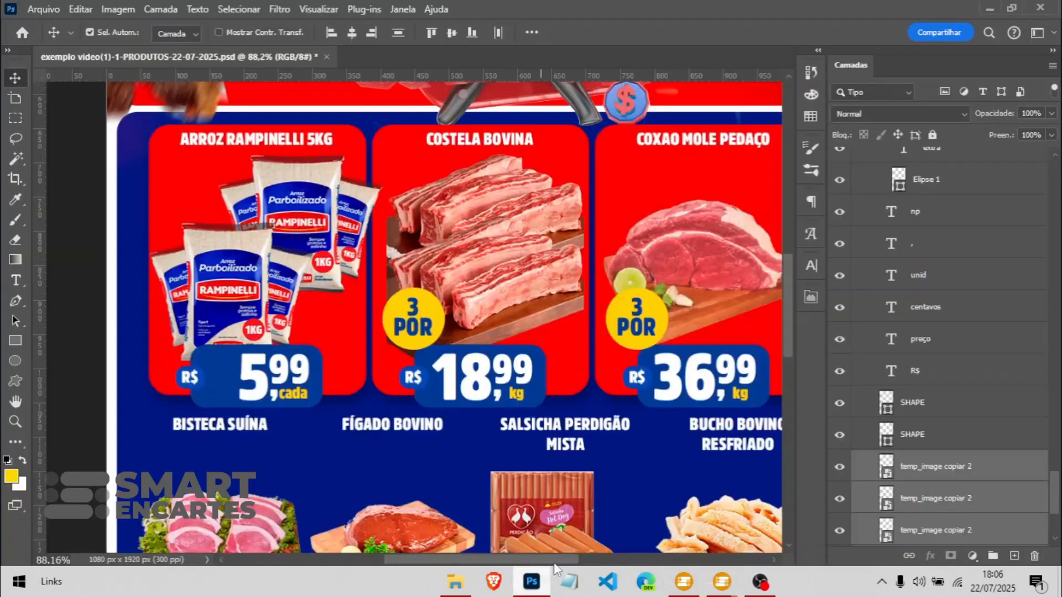
pyautogui.doubleClick(504, 144)
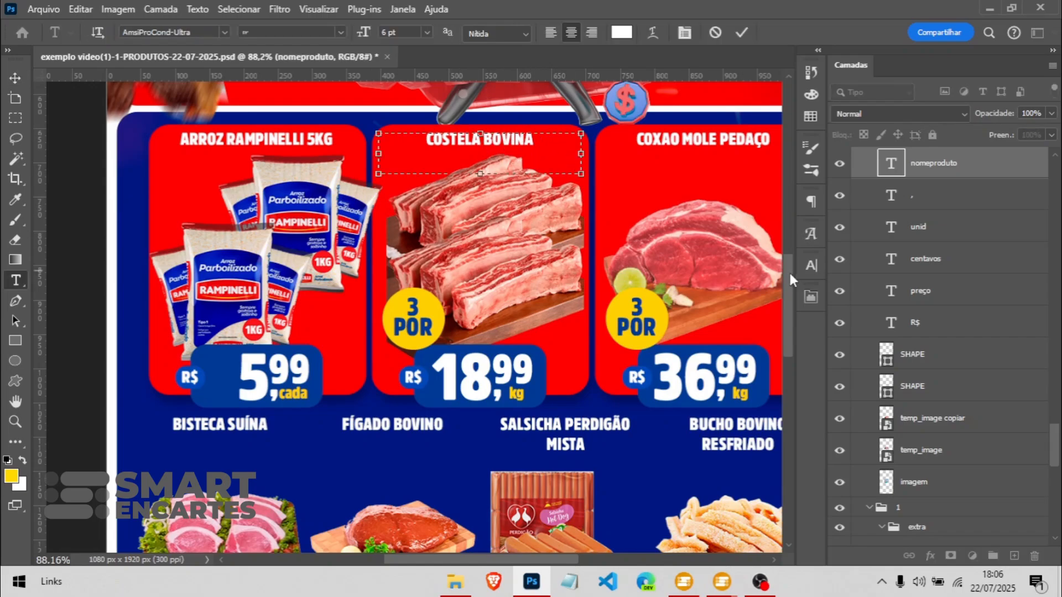
pyautogui.click(811, 264)
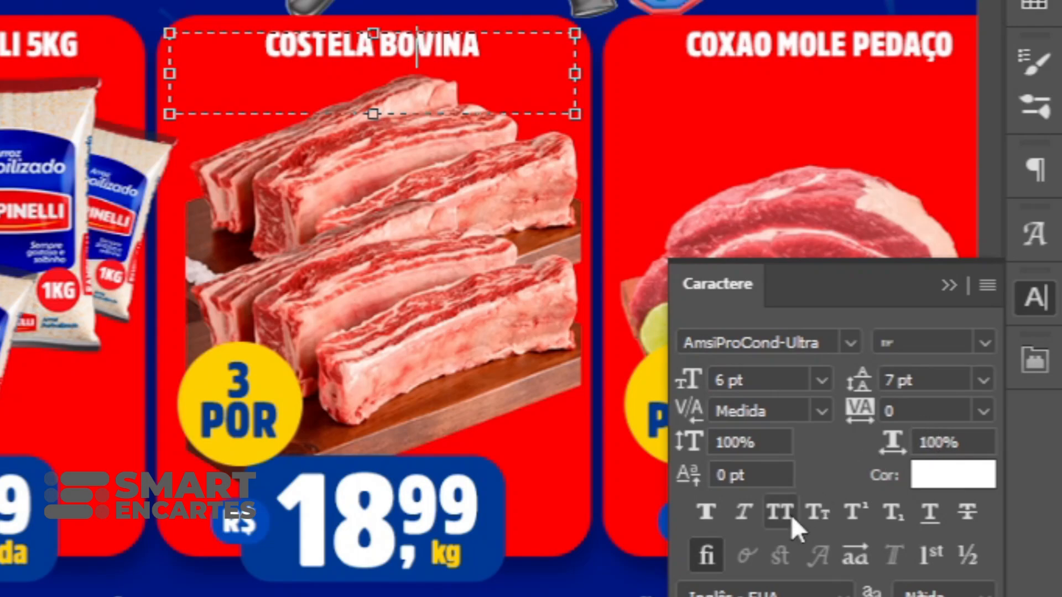
pyautogui.click(491, 39)
pyautogui.write('Sss')
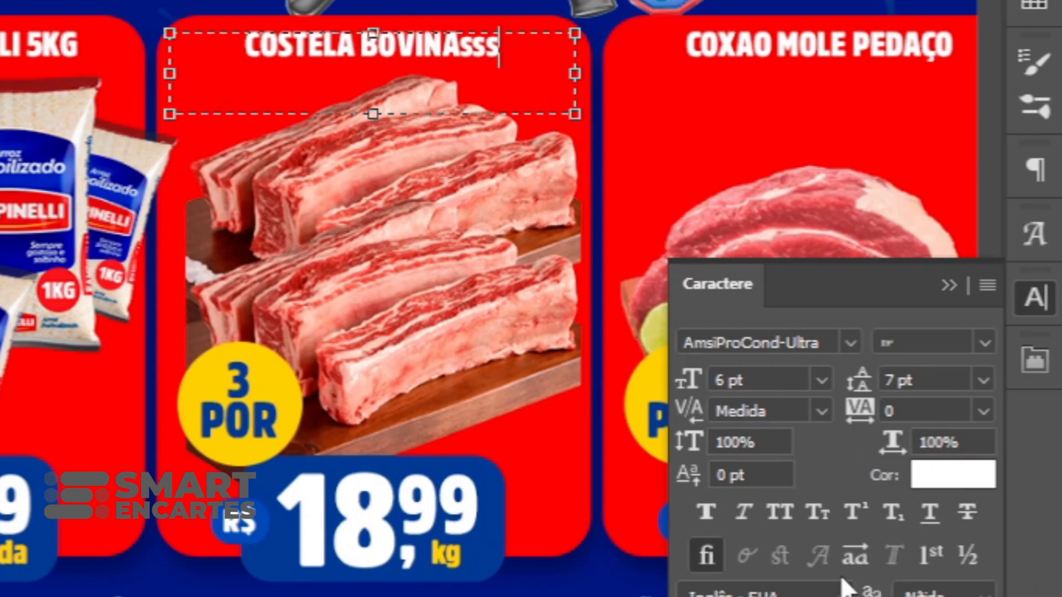
pyautogui.hotkey('ctrl', 'a')
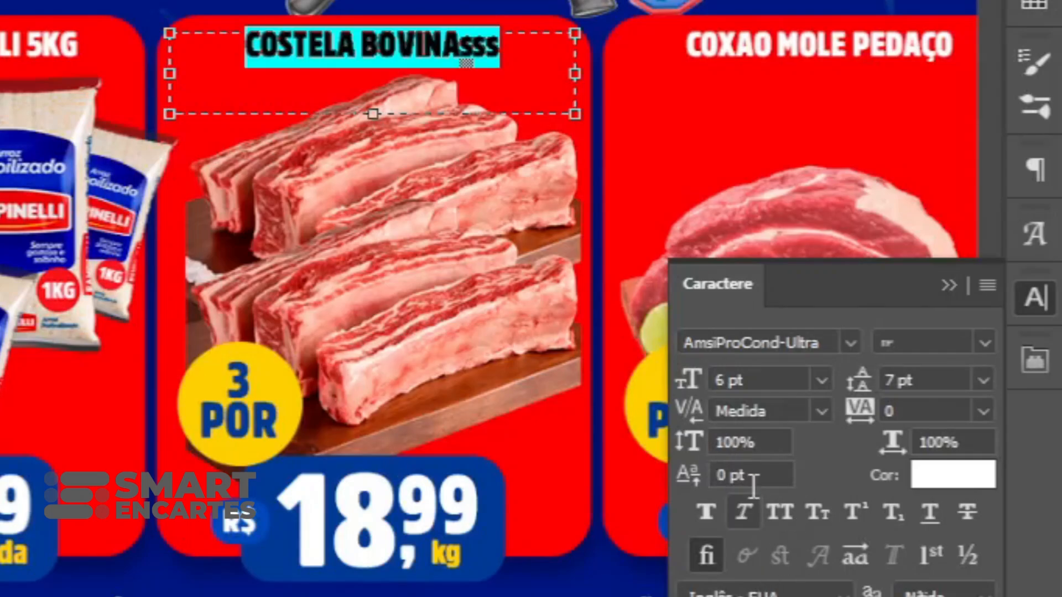
pyautogui.click(783, 516)
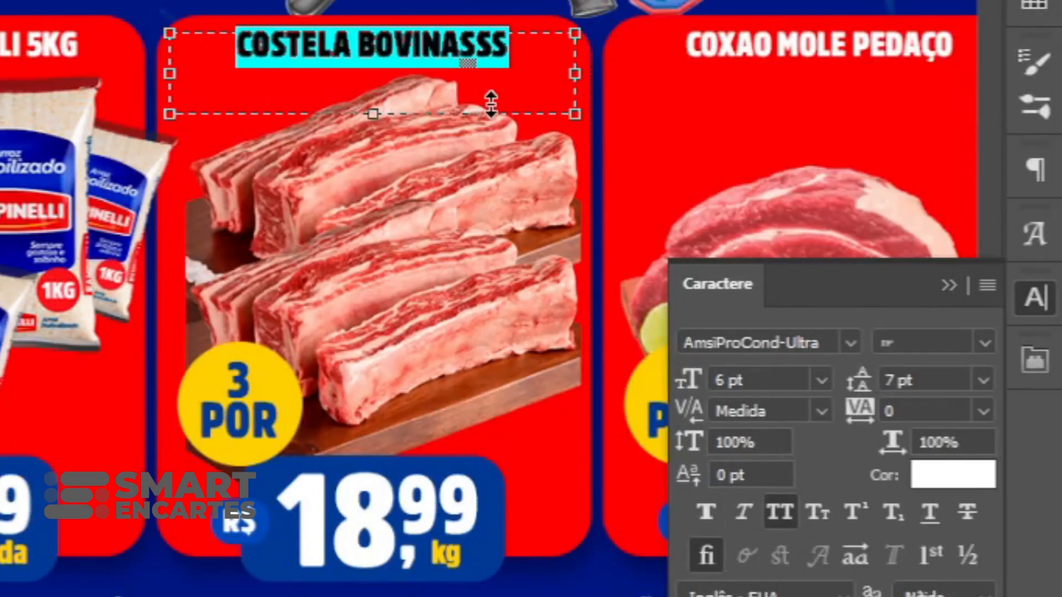
pyautogui.click(492, 11)
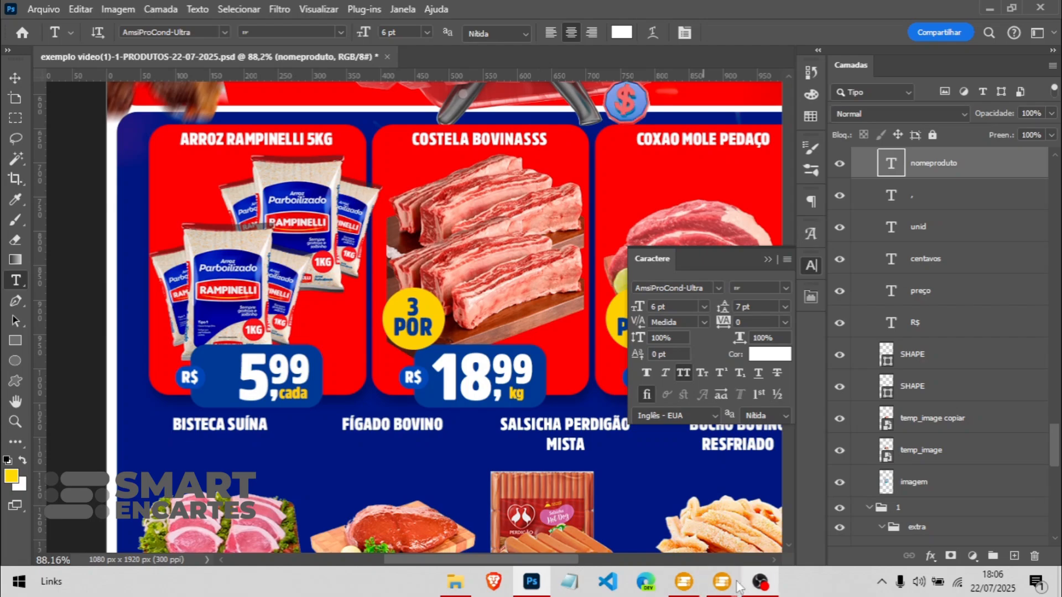
# Step: Switch back to the advanced settings and review the automatic bold option for product names
pyautogui.click(722, 582)
pyautogui.click(773, 535)
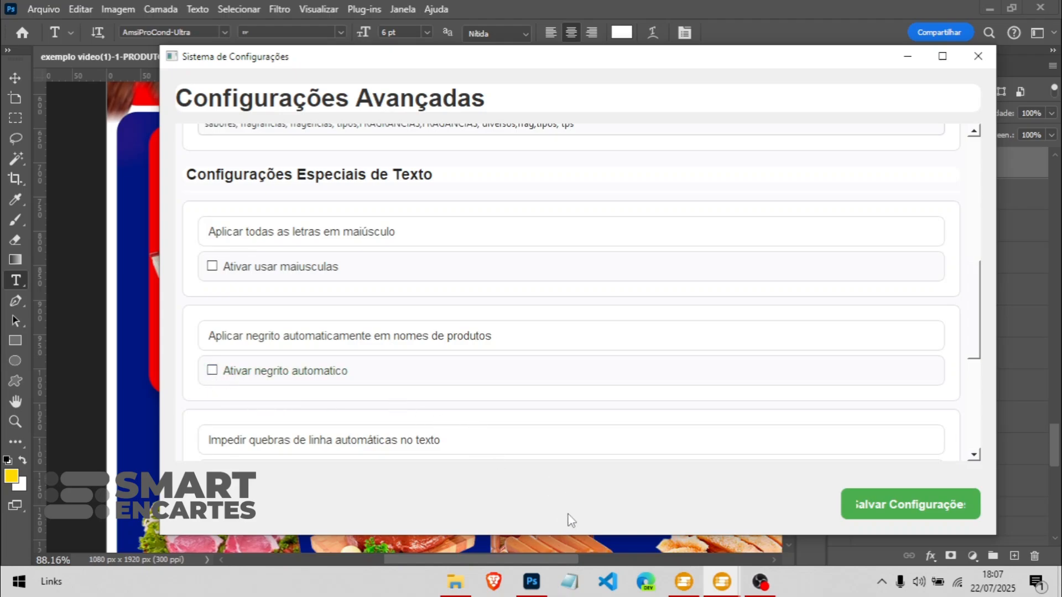
pyautogui.scroll(-3, 479, 294)
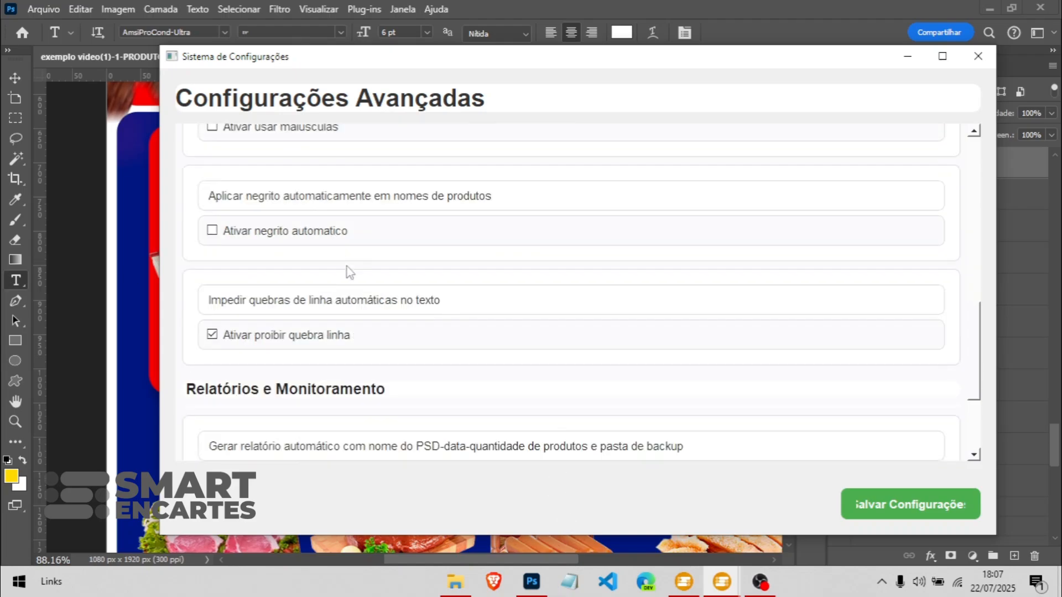
pyautogui.scroll(-2, 349, 272)
pyautogui.scroll(3, 355, 282)
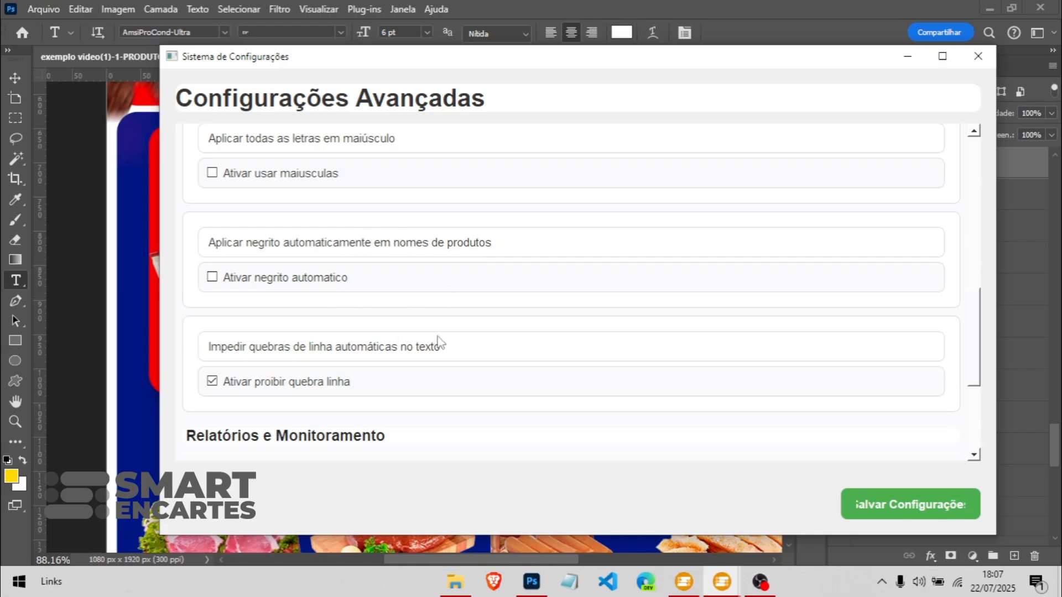
# Step: In Photoshop, try Faux Bold on the beef rib title and turn off its All Caps formatting
pyautogui.click(531, 581)
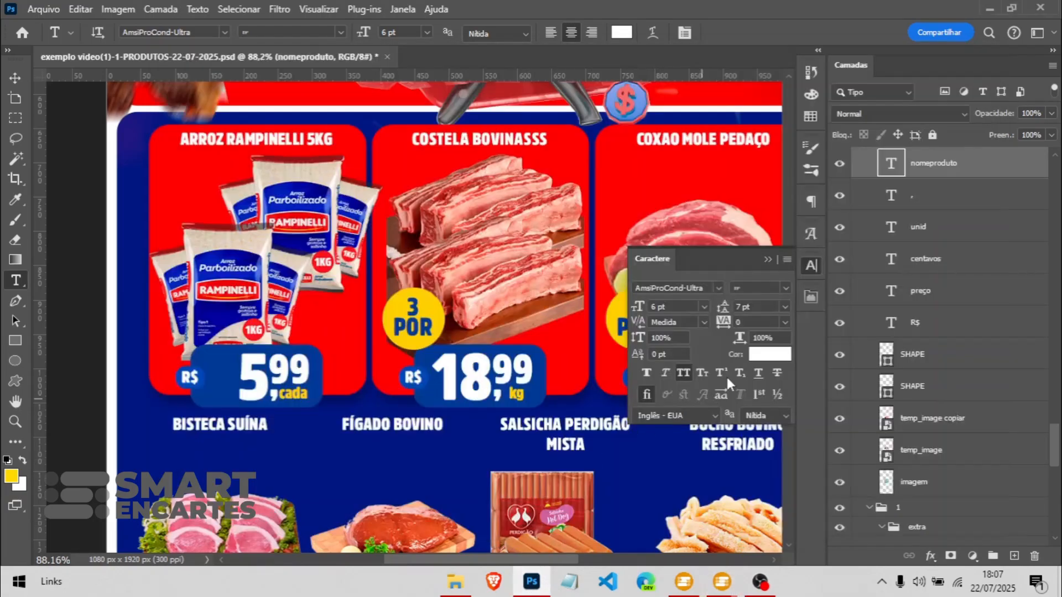
pyautogui.click(649, 371)
pyautogui.click(684, 373)
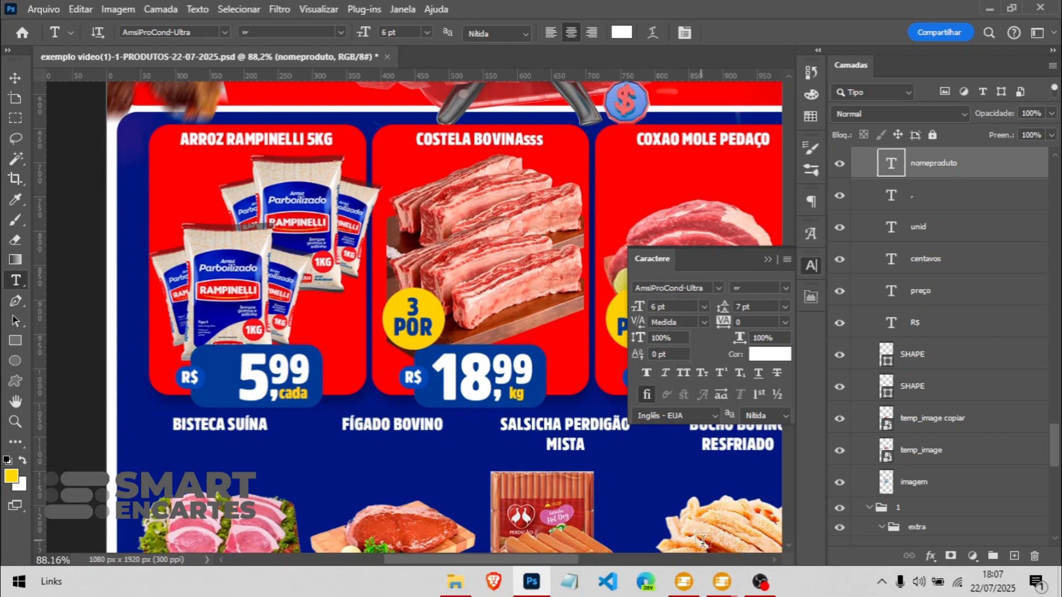
# Step: Return to the advanced settings and review the automatic bold, line-break prevention and automatic report options
pyautogui.moveTo(722, 581)
pyautogui.click(752, 531)
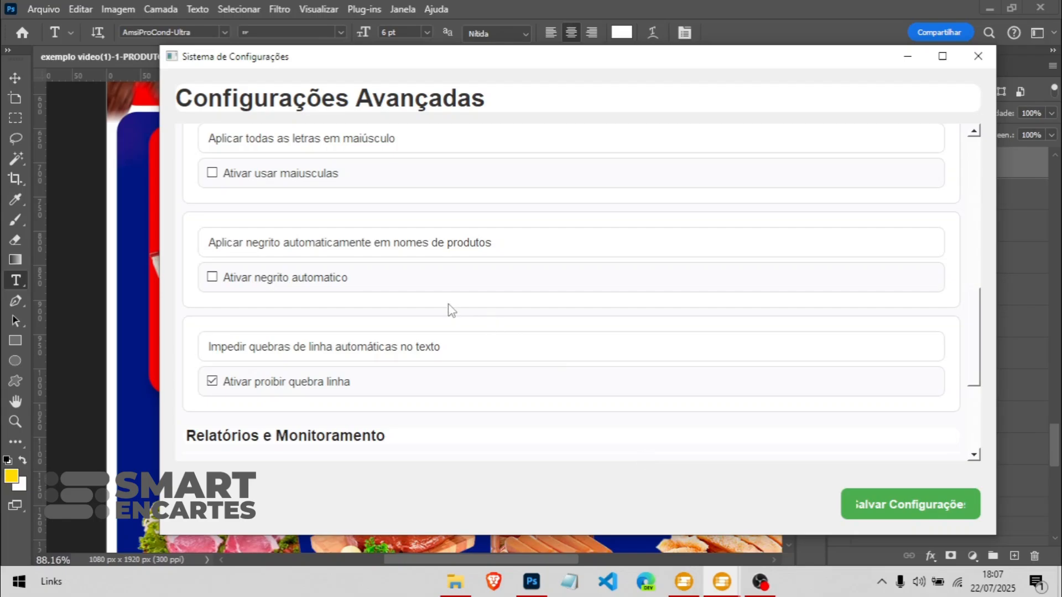
pyautogui.scroll(-1, 452, 311)
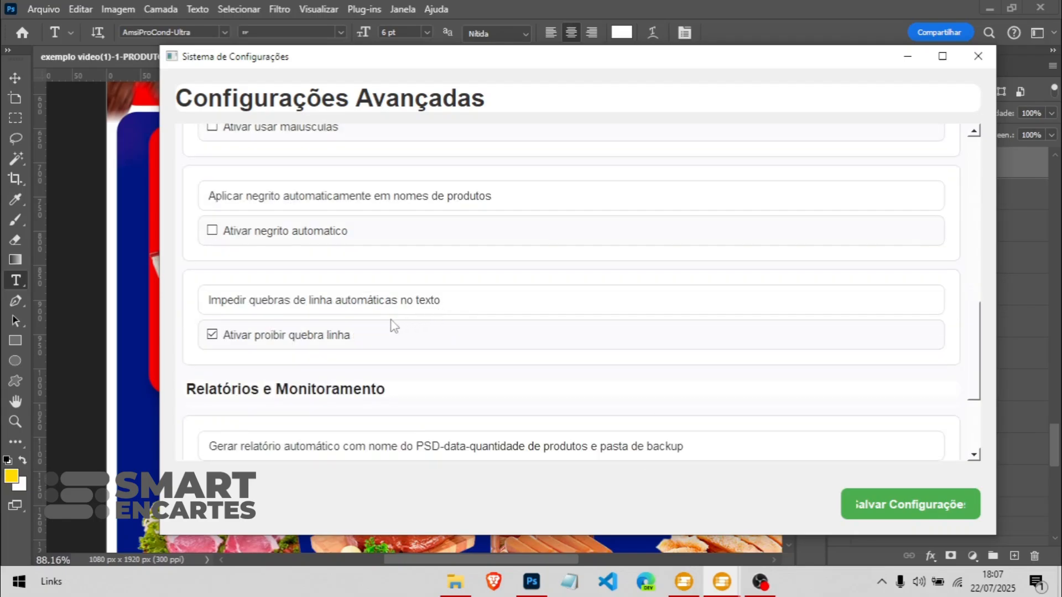
pyautogui.scroll(1, 377, 328)
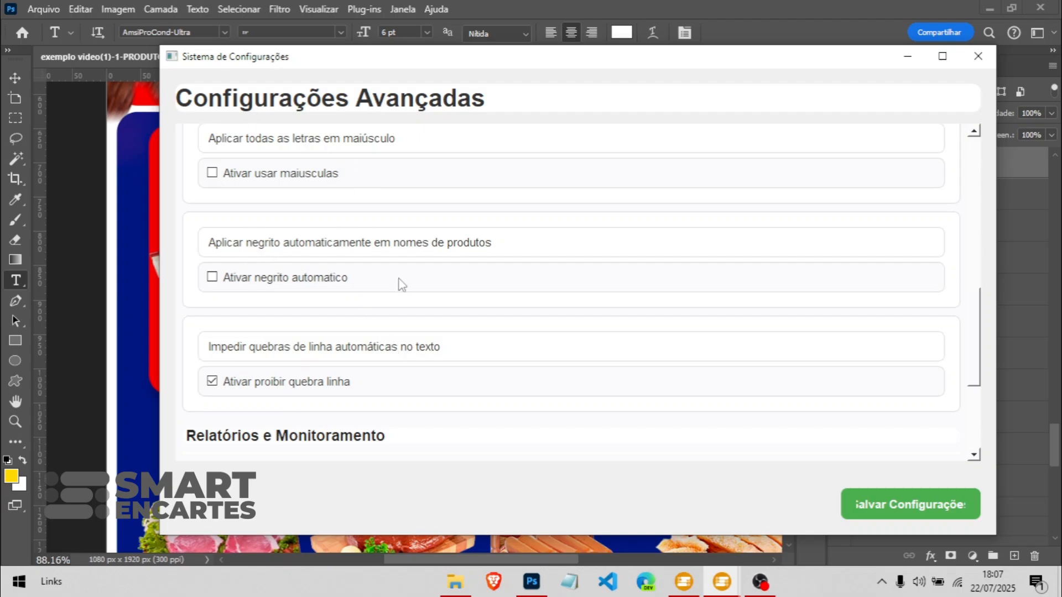
pyautogui.scroll(-1, 452, 257)
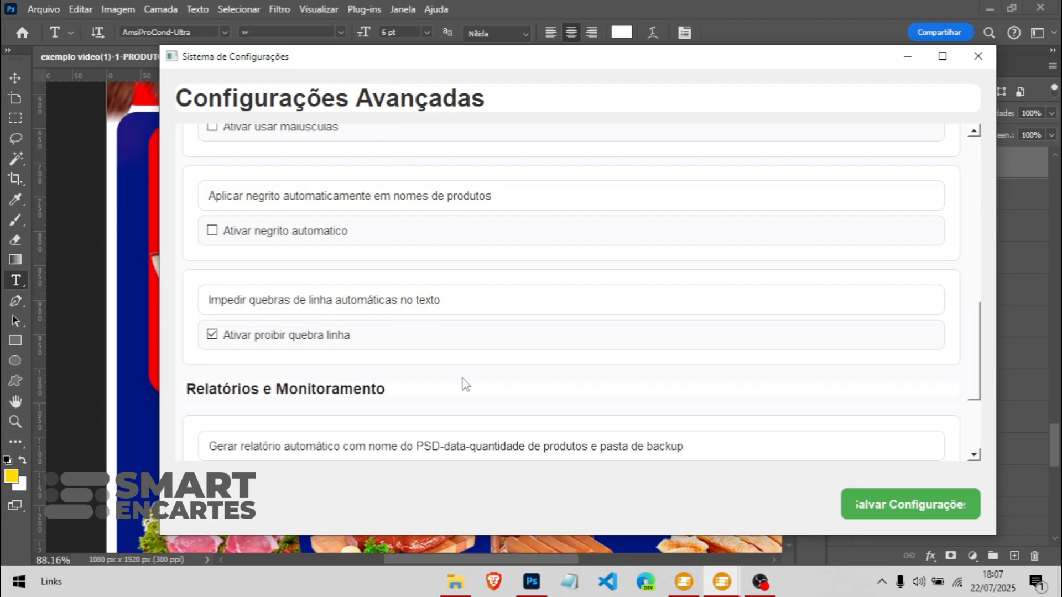
pyautogui.scroll(-1, 354, 381)
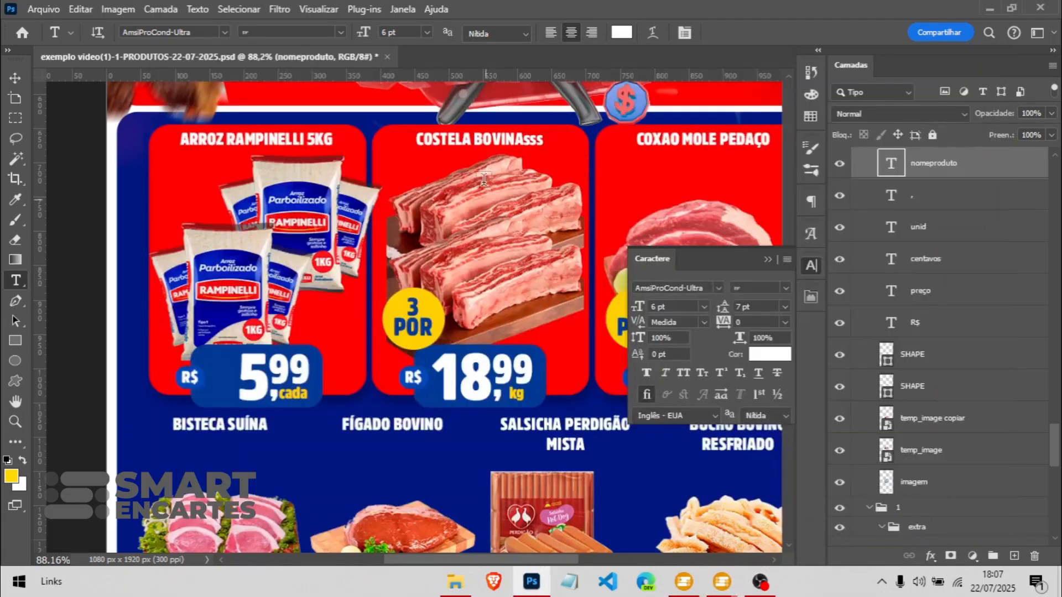
# Step: In Photoshop, repeat the COSTELA BOVINAsss text in the beef rib title, narrow its text box and turn off hyphenation
pyautogui.click(535, 148)
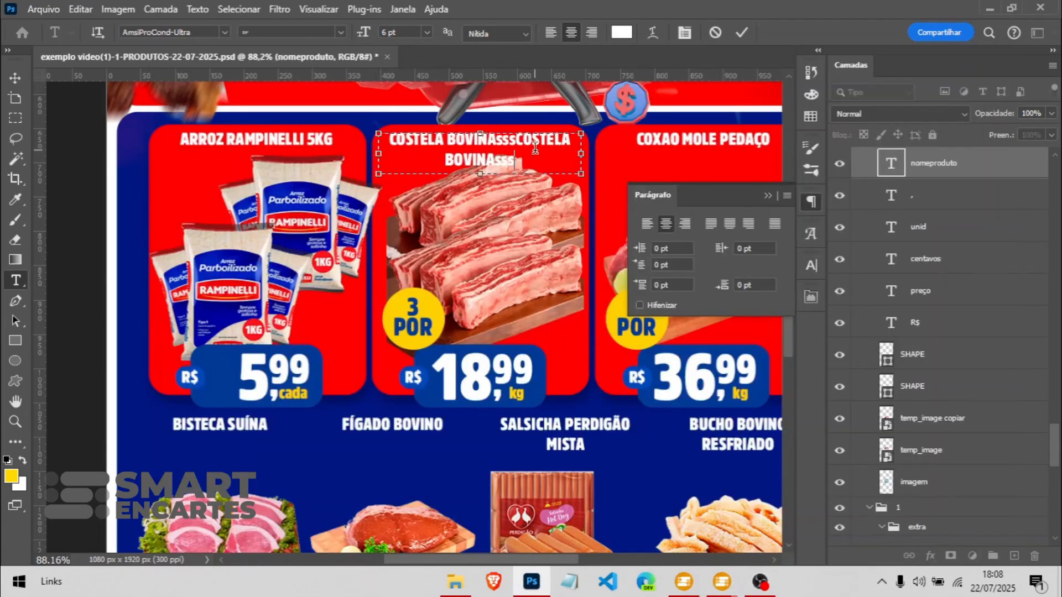
pyautogui.click(561, 141)
pyautogui.moveTo(581, 154); pyautogui.dragTo(565, 152)
pyautogui.scroll(8, 558, 138)
pyautogui.scroll(7, 557, 136)
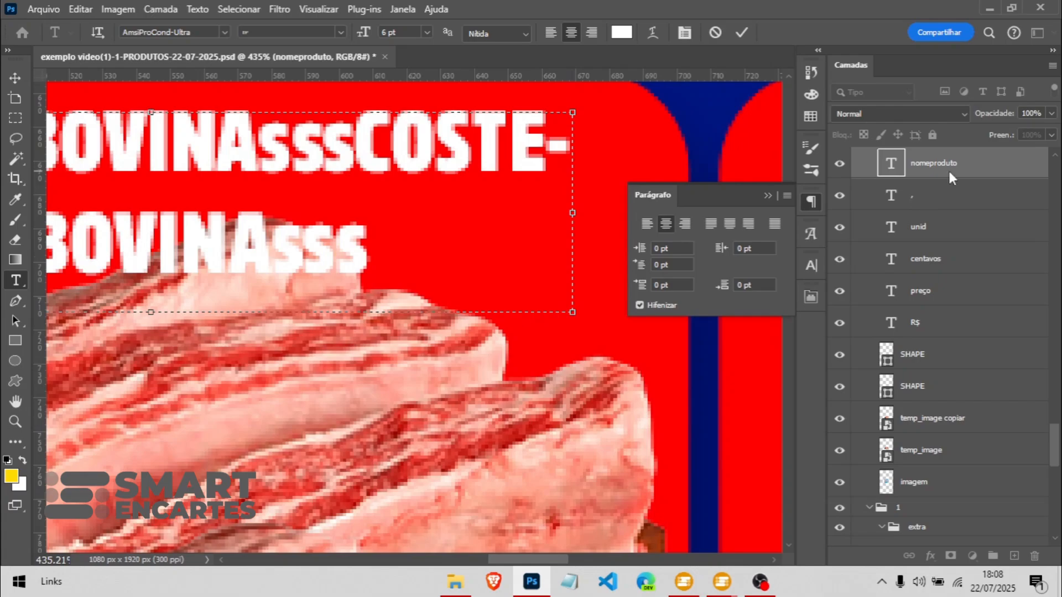
pyautogui.click(650, 309)
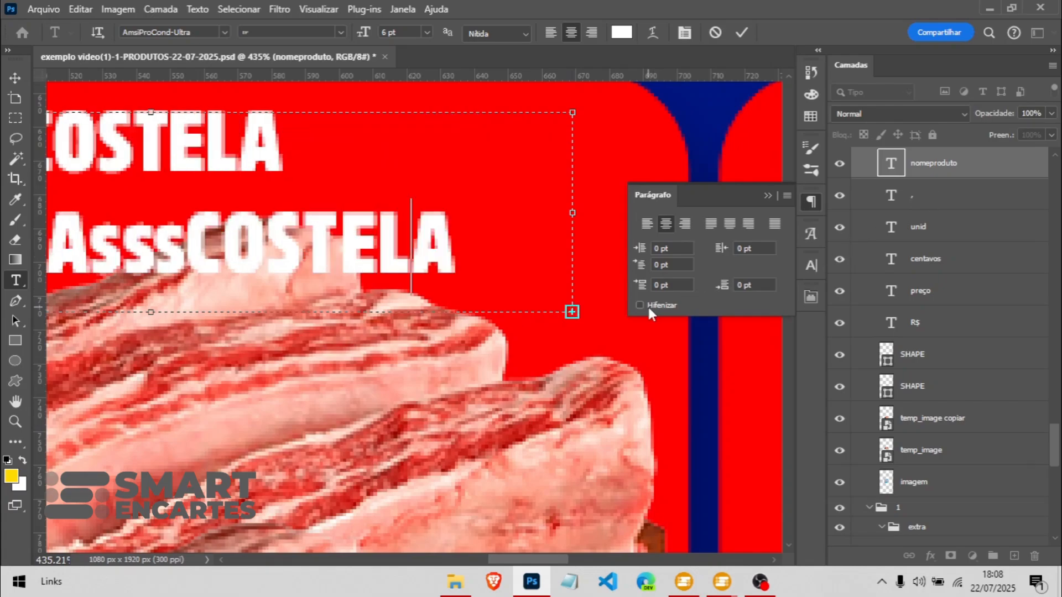
# Step: Widen the beef rib title's text box and insert a "3" before the last letter of its first line
pyautogui.scroll(-15, 443, 196)
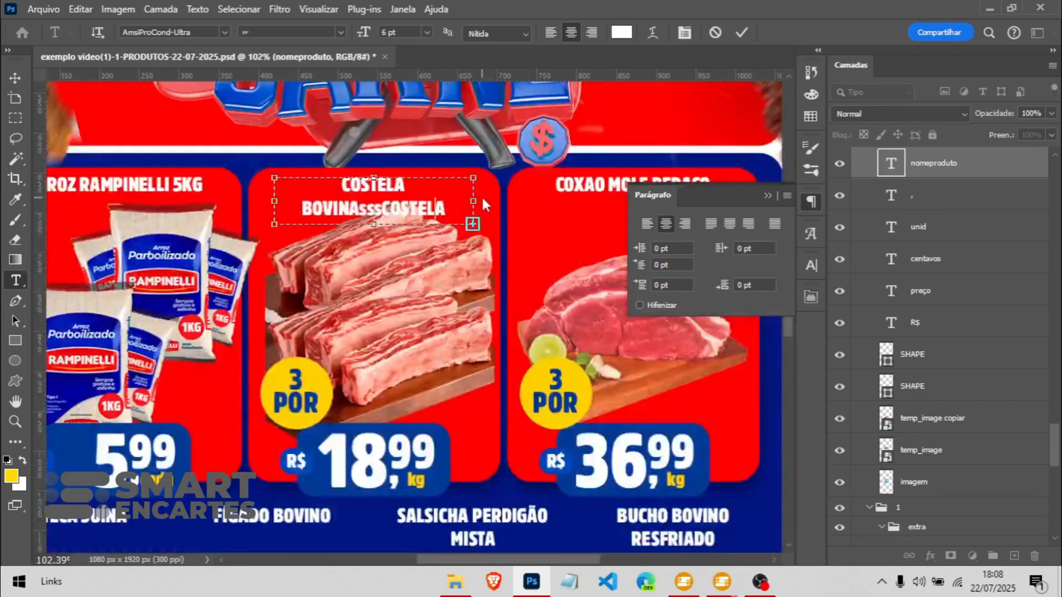
pyautogui.moveTo(473, 201); pyautogui.dragTo(492, 202)
pyautogui.write('3')
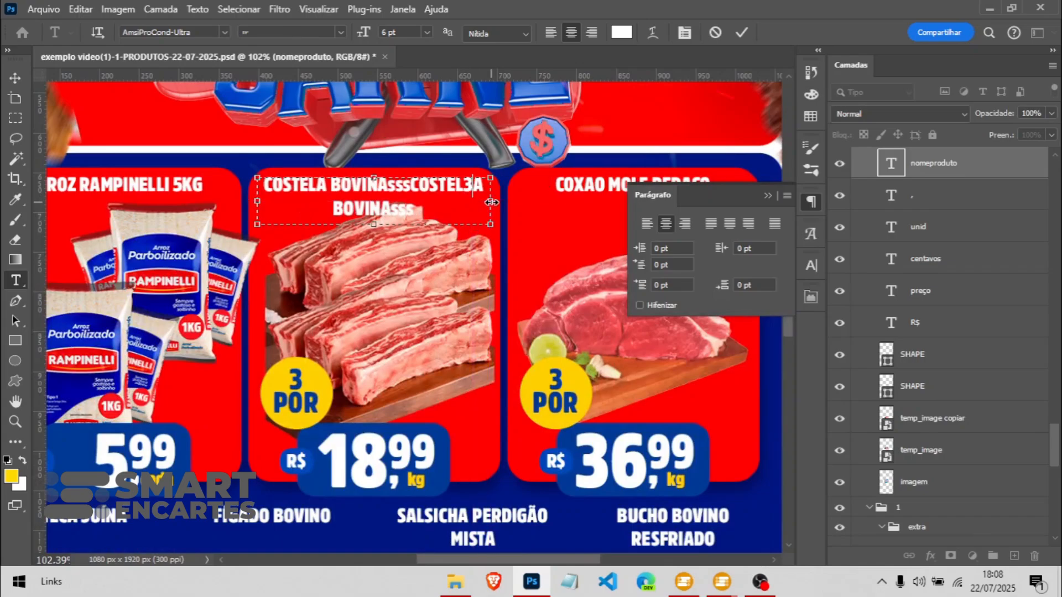
pyautogui.press('Escape')
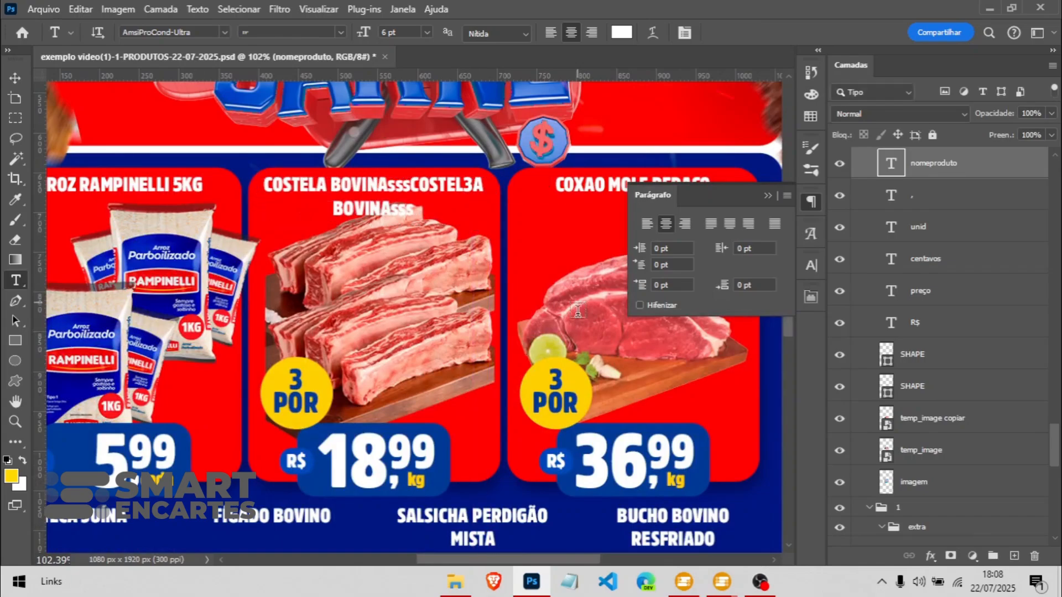
# Step: Check the line-break prevention option in the advanced settings, and return to Photoshop
pyautogui.moveTo(722, 582)
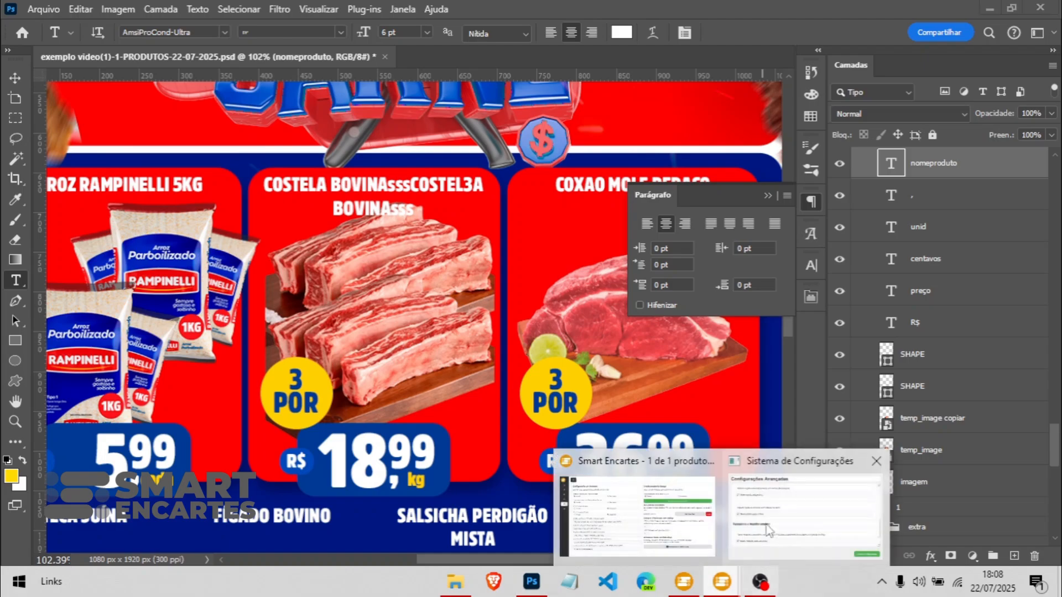
pyautogui.click(769, 526)
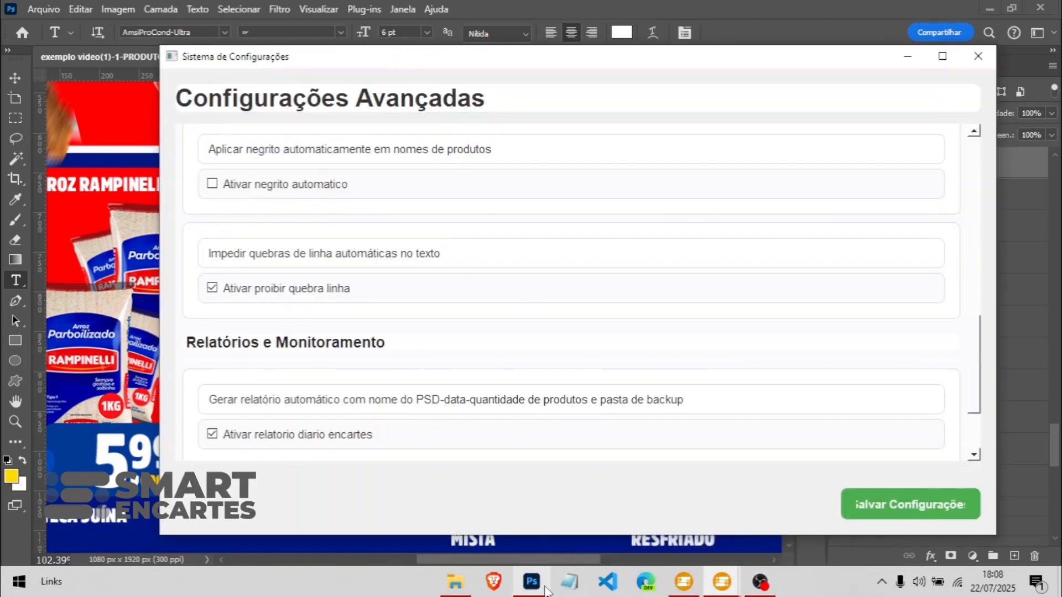
pyautogui.click(526, 581)
# Step: Replace the whole title above the beef ribs with "ARROZ RAMPINELLI"
pyautogui.click(430, 189)
pyautogui.hotkey('ctrl', 'a')
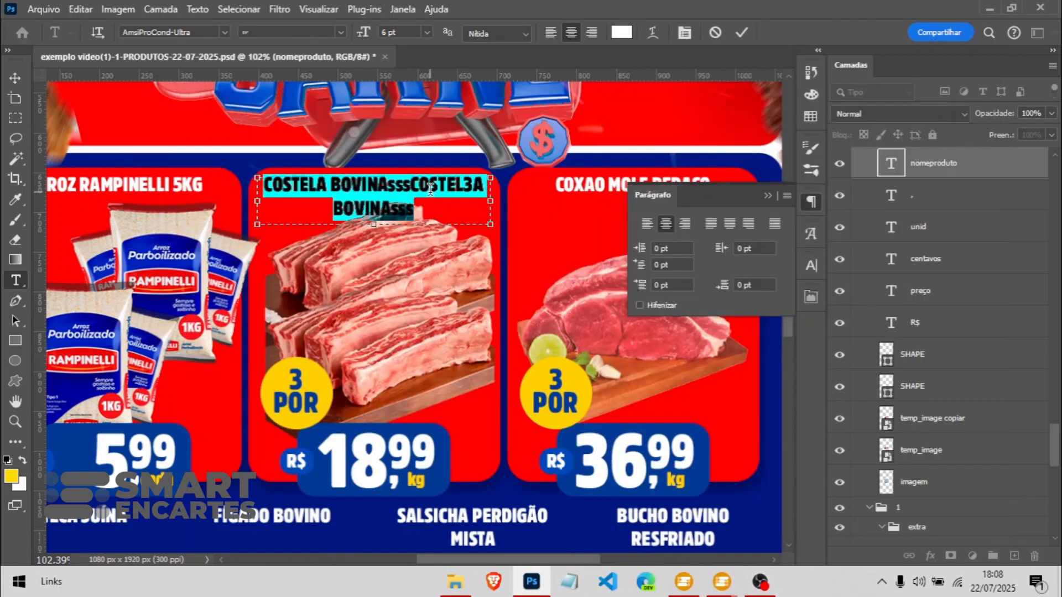
pyautogui.write('ARRPZ RA')
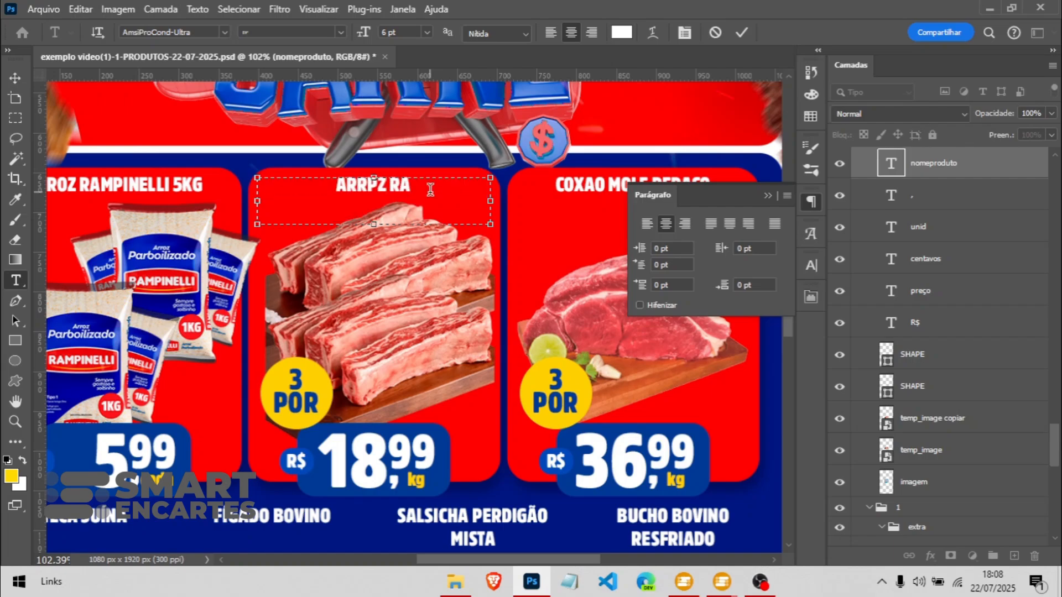
pyautogui.press('BackSpace')
pyautogui.press('BackSpace')
pyautogui.press('BackSpace')
pyautogui.press('BackSpace')
pyautogui.press('BackSpace')
pyautogui.write('OZ RAMPI')
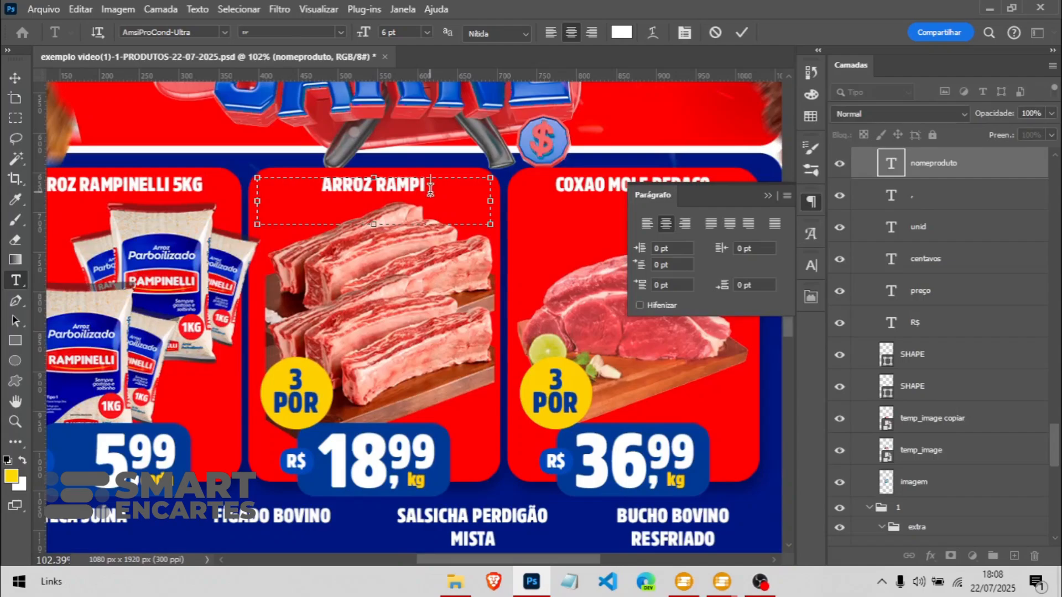
pyautogui.write('NELLI')
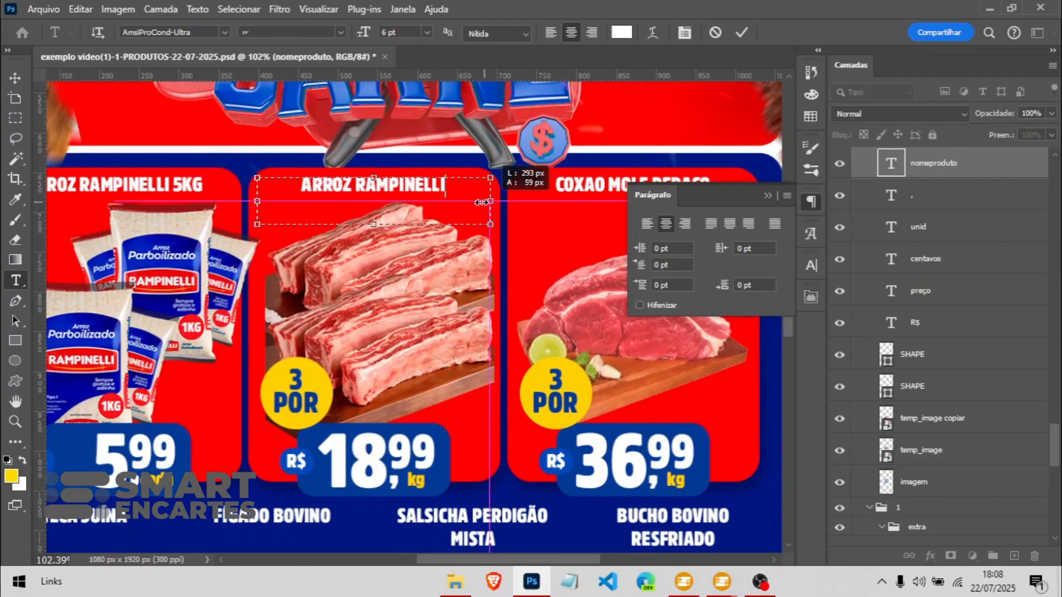
# Step: Narrow the ARROZ RAMPINELLI text box until the title wraps onto two lines, and widen it back to a single line
pyautogui.moveTo(482, 202); pyautogui.dragTo(430, 201)
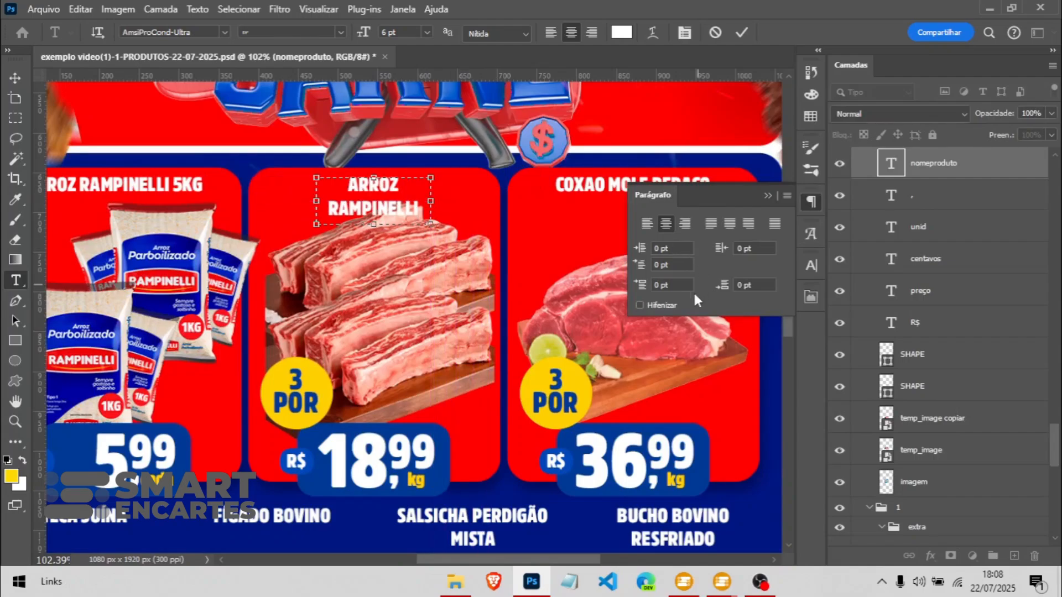
pyautogui.click(657, 303)
pyautogui.scroll(4, 423, 196)
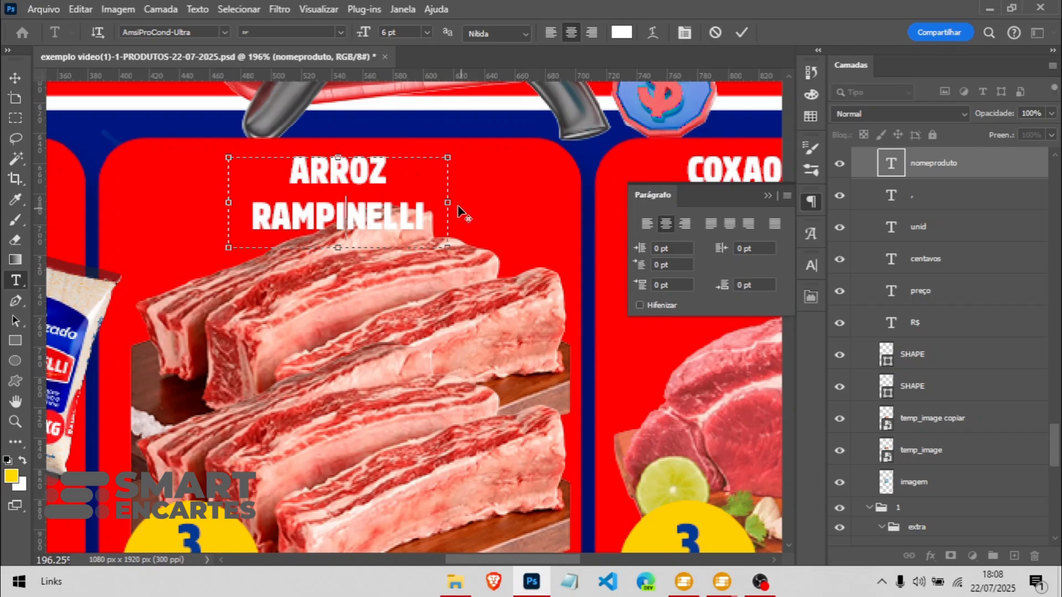
pyautogui.moveTo(447, 203); pyautogui.dragTo(520, 203)
pyautogui.click(526, 205)
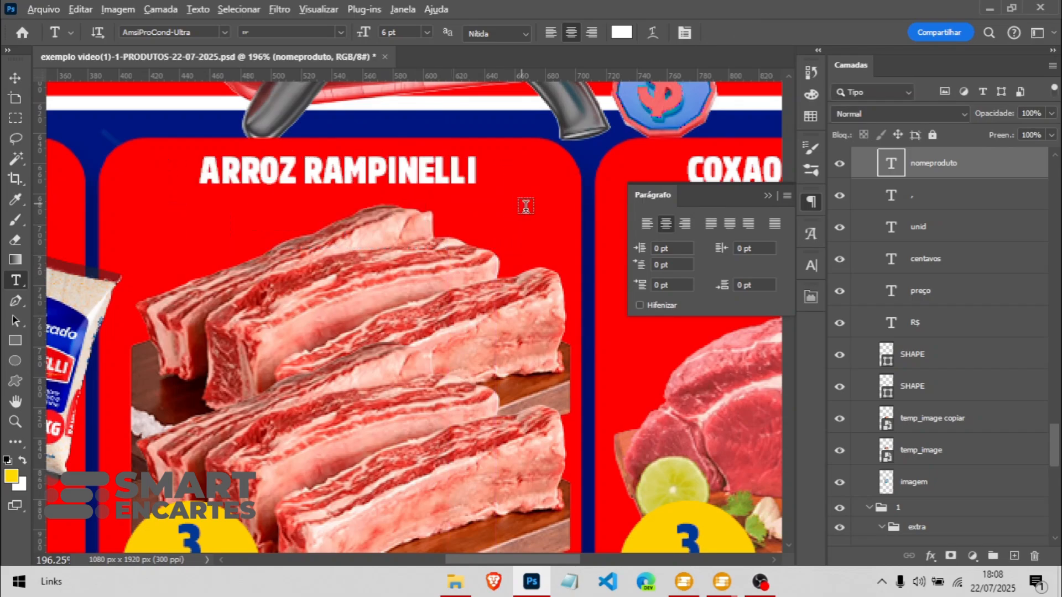
pyautogui.scroll(-2, 527, 205)
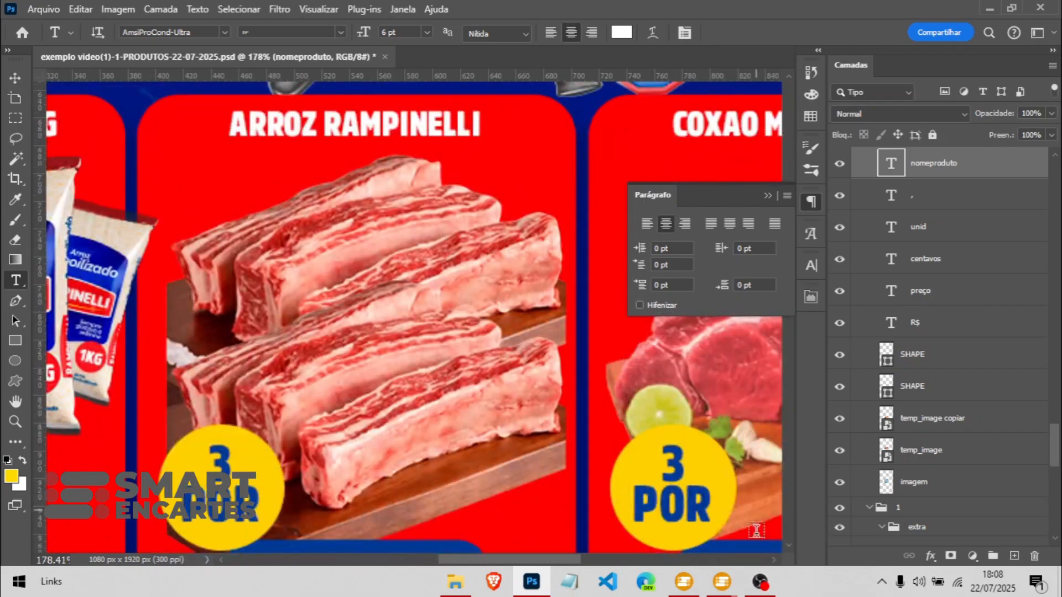
# Step: Switch to the Smart Encartes advanced settings, review the Relatórios e Monitoramento options and save the configuration
pyautogui.click(722, 582)
pyautogui.click(746, 546)
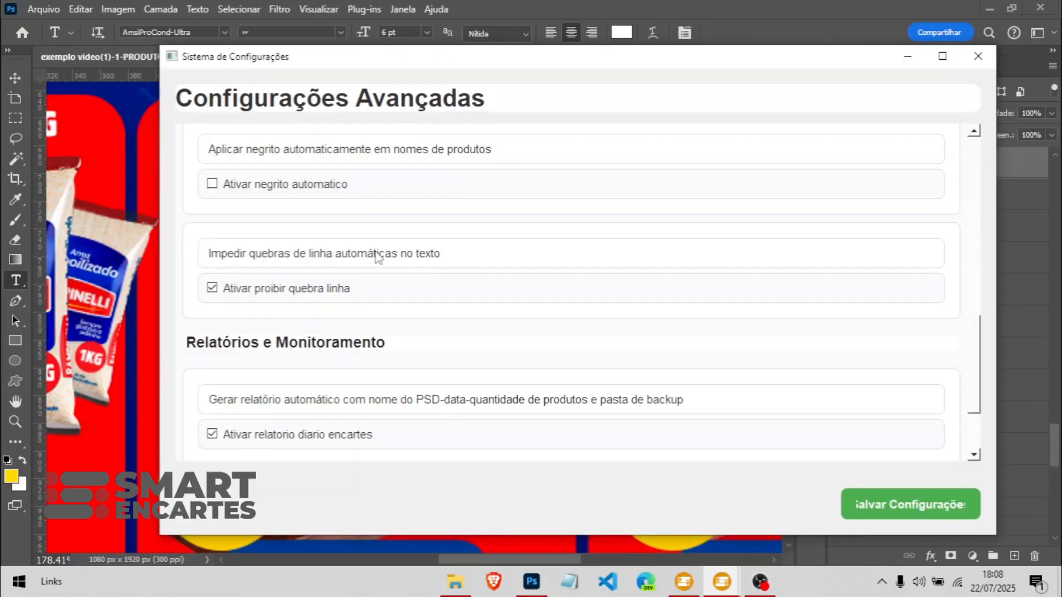
pyautogui.scroll(-1, 289, 257)
pyautogui.scroll(-1, 289, 257)
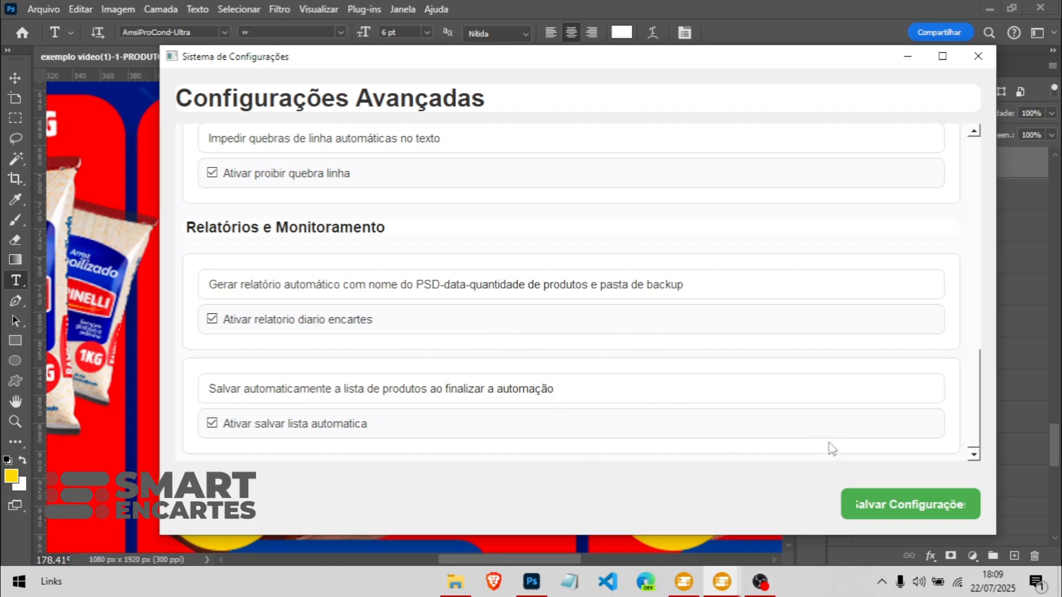
pyautogui.click(848, 506)
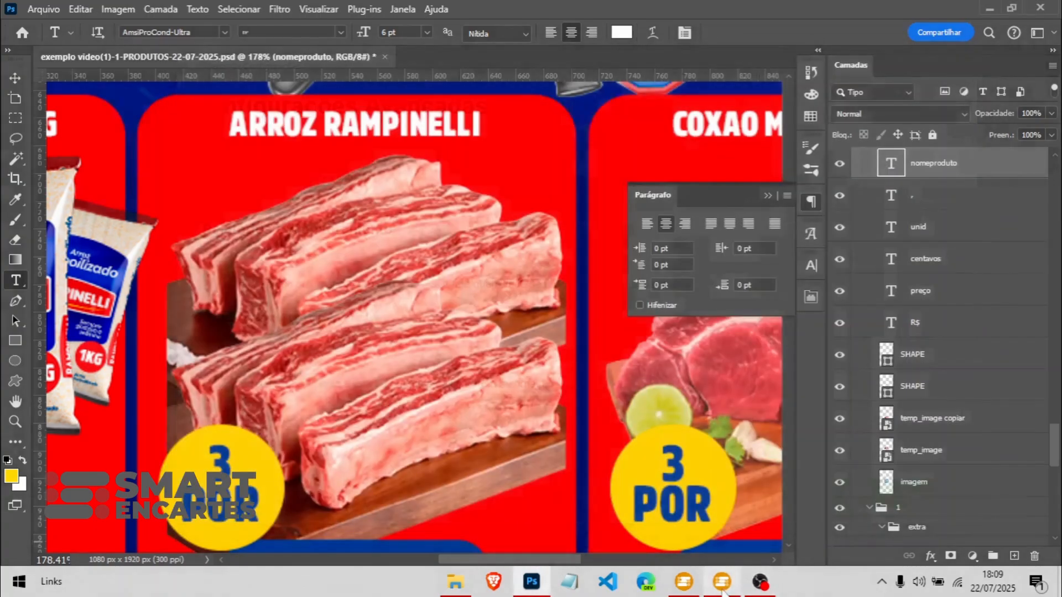
# Step: From the Smart Encartes product list, browse the saved TXT lists offered by Refazer Encarte, and close the file chooser without opening one
pyautogui.click(722, 582)
pyautogui.click(31, 75)
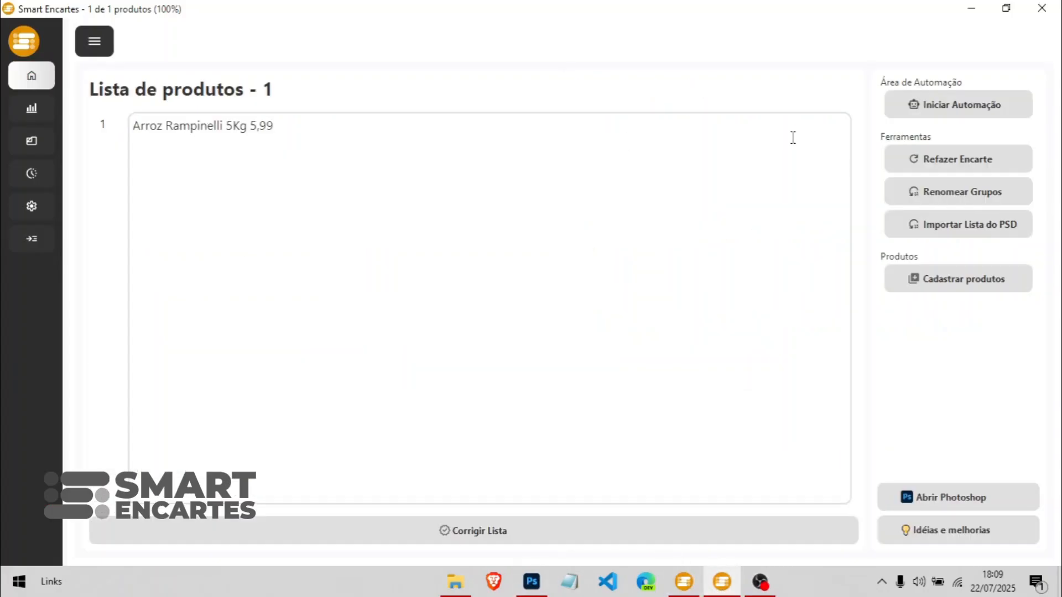
pyautogui.click(927, 157)
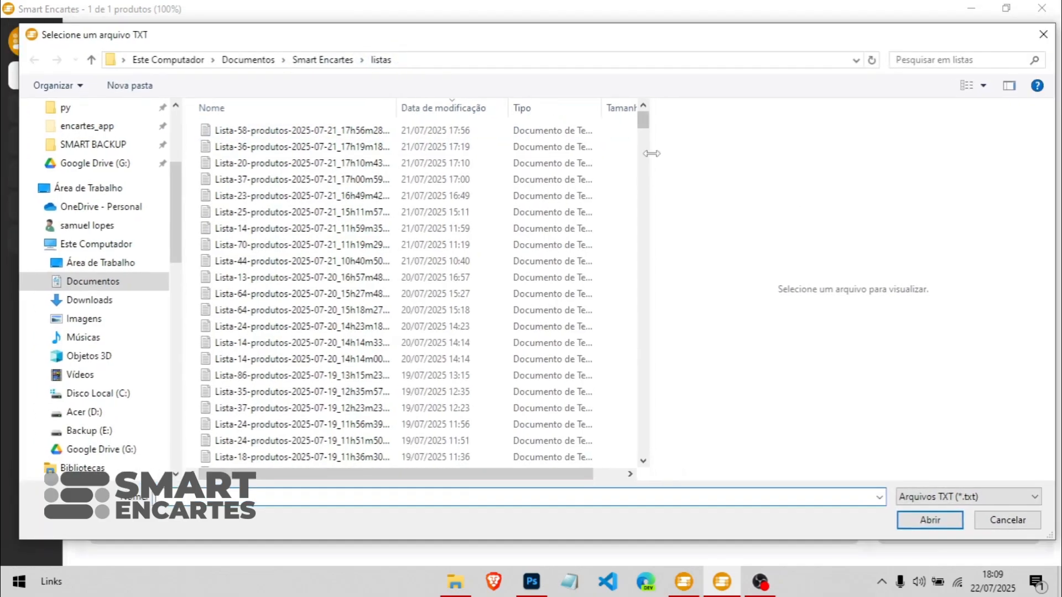
pyautogui.moveTo(397, 105); pyautogui.dragTo(491, 108)
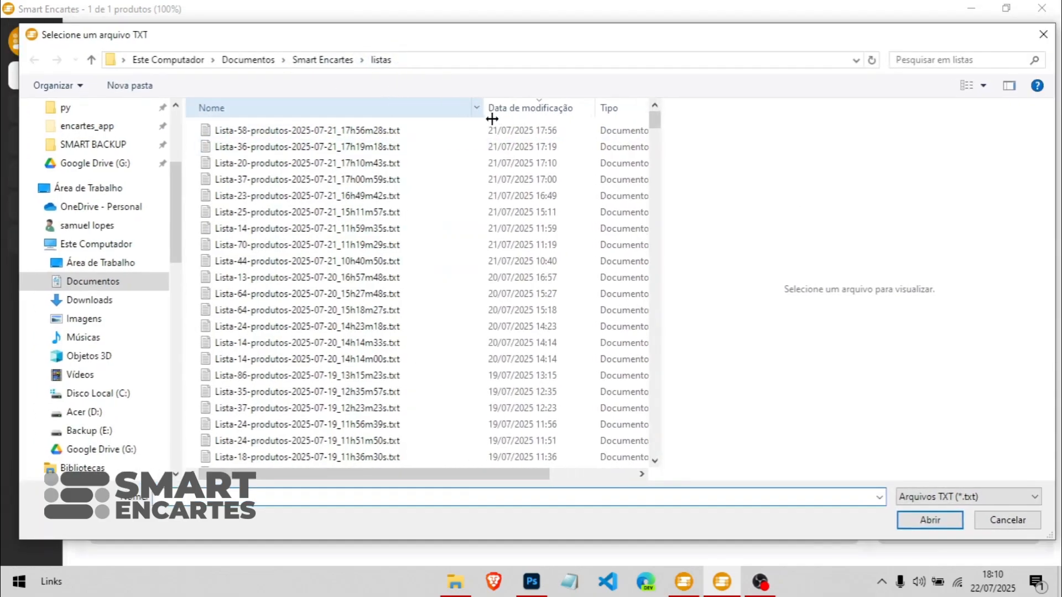
pyautogui.scroll(-5, 392, 280)
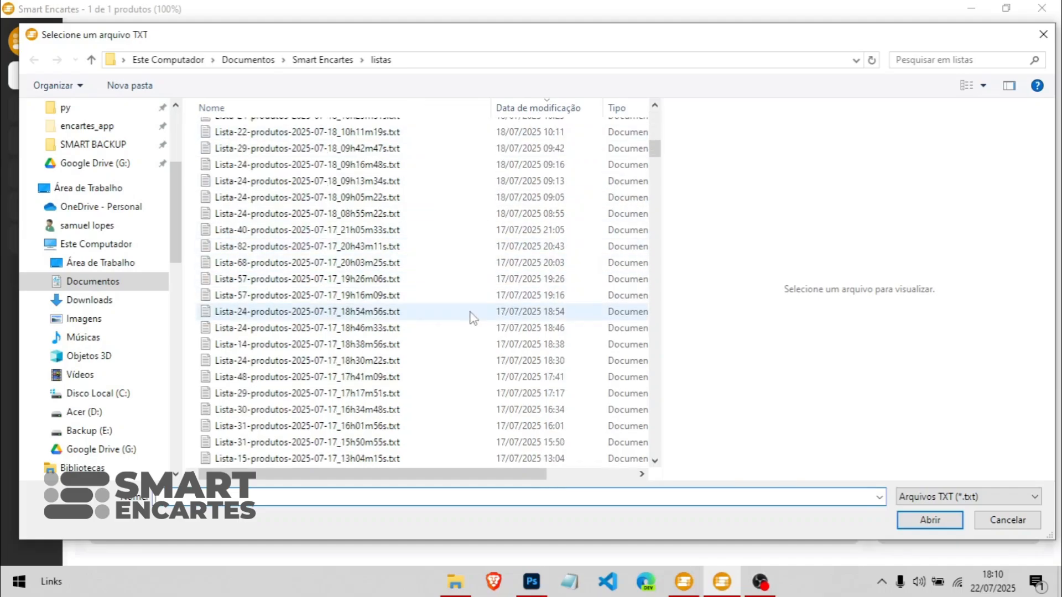
pyautogui.scroll(5, 470, 315)
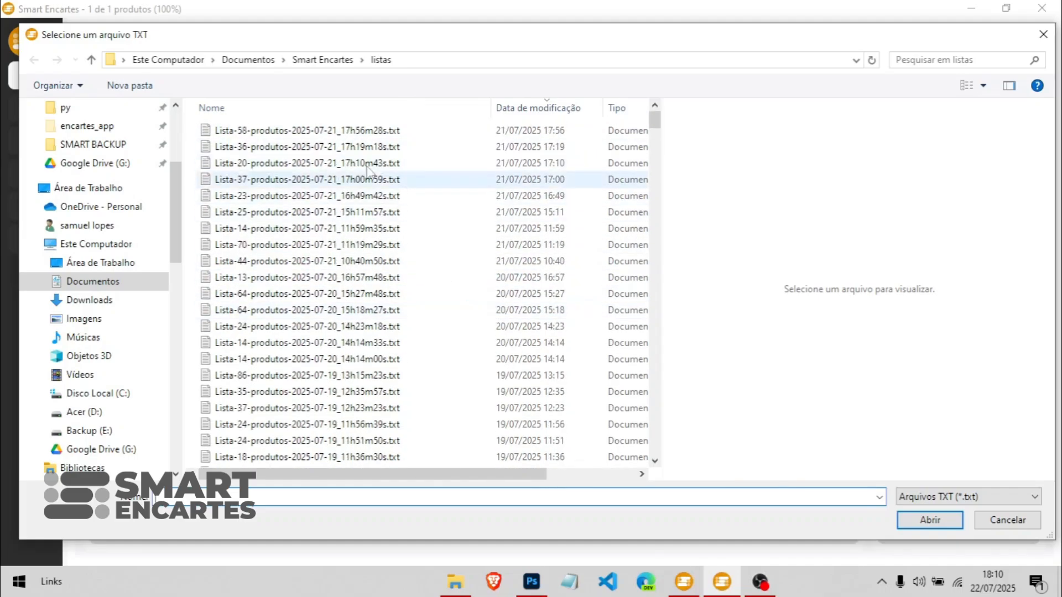
pyautogui.click(1040, 39)
# Step: Reopen the advanced settings, review the options from the automatic list saving up to the image distribution rules, and close them
pyautogui.click(26, 210)
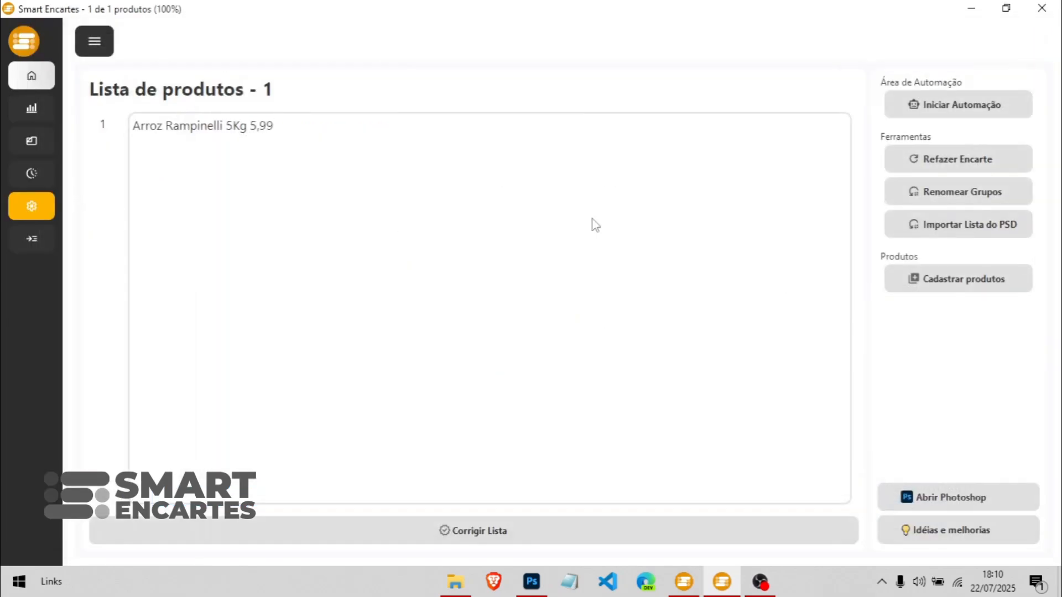
pyautogui.click(753, 191)
pyautogui.scroll(-10, 697, 331)
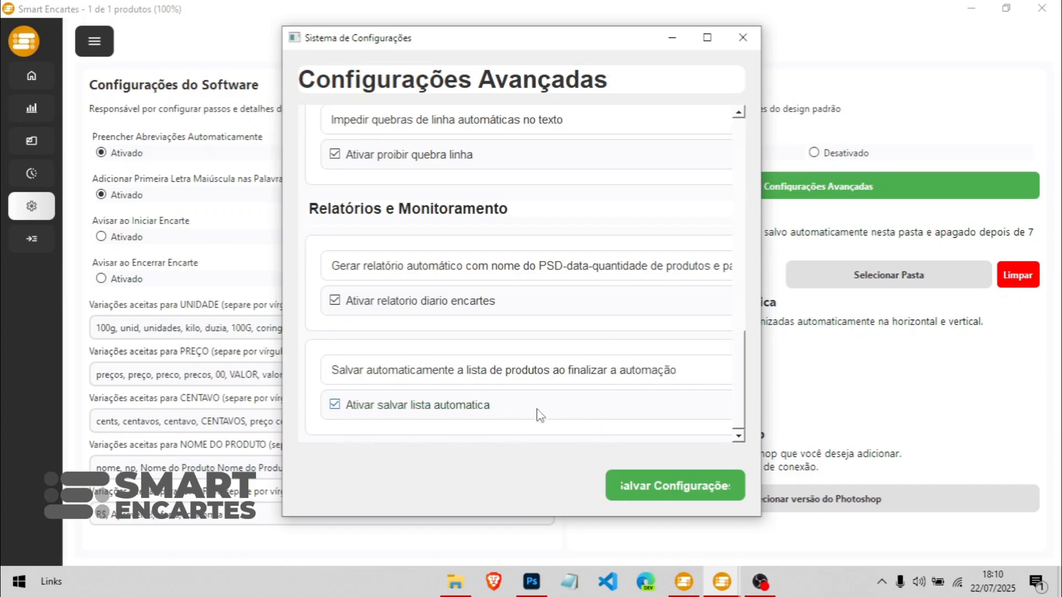
pyautogui.scroll(5, 513, 298)
pyautogui.scroll(5, 673, 166)
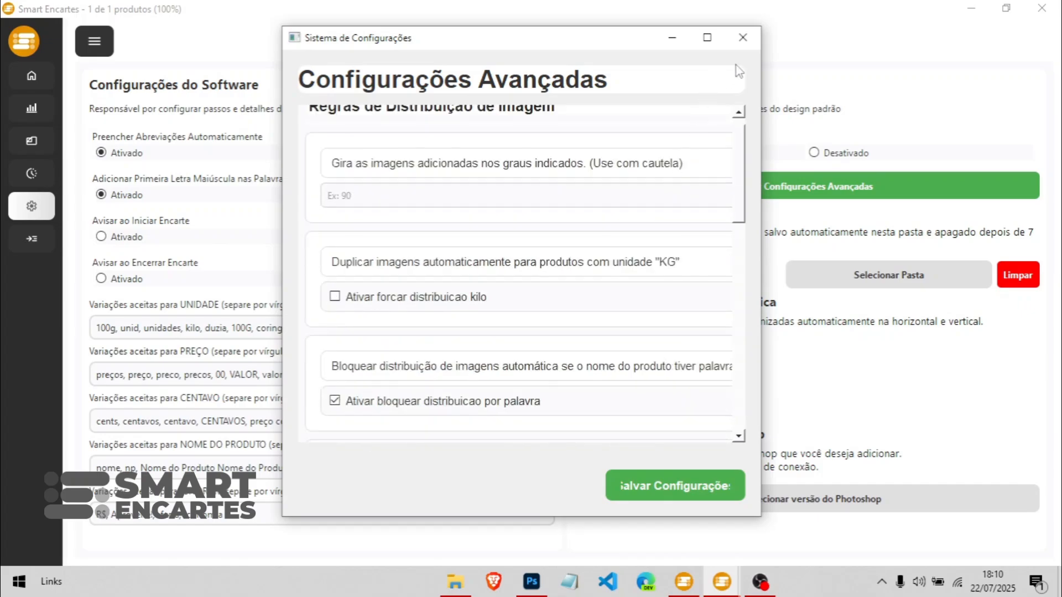
pyautogui.click(743, 38)
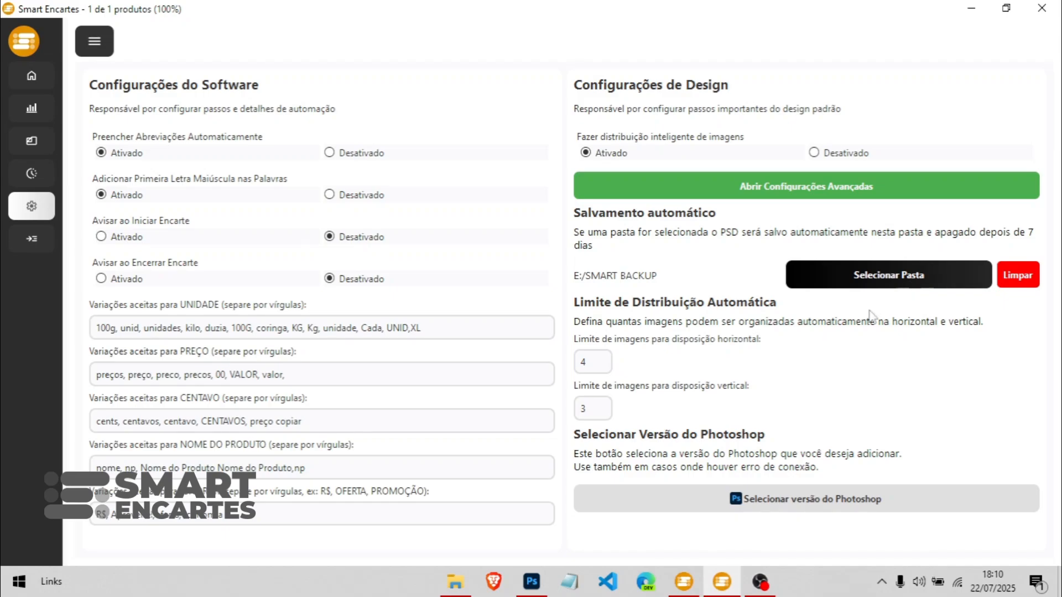
# Step: Switch to Photoshop to examine the whole meat flyer, and return to the Smart Encartes settings
pyautogui.click(532, 581)
pyautogui.scroll(2, 426, 131)
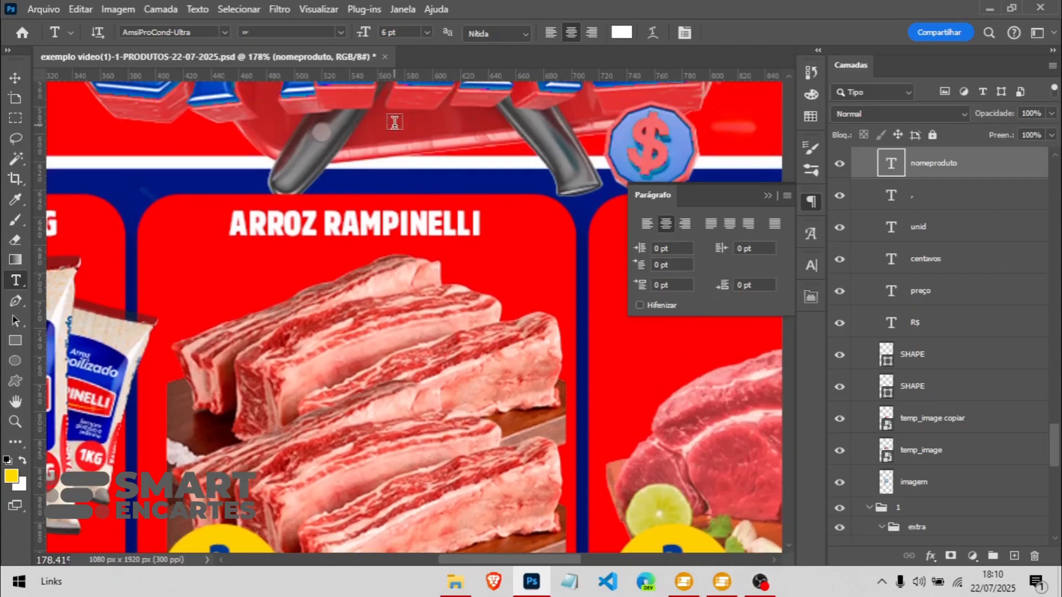
pyautogui.scroll(-2, 426, 131)
pyautogui.scroll(-5, 426, 131)
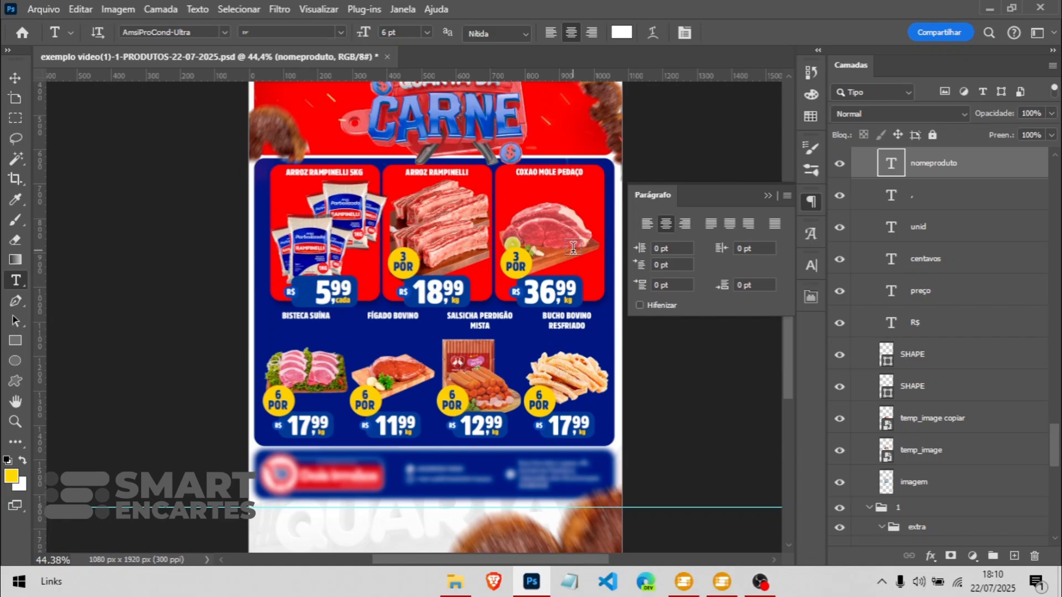
pyautogui.scroll(1, 573, 248)
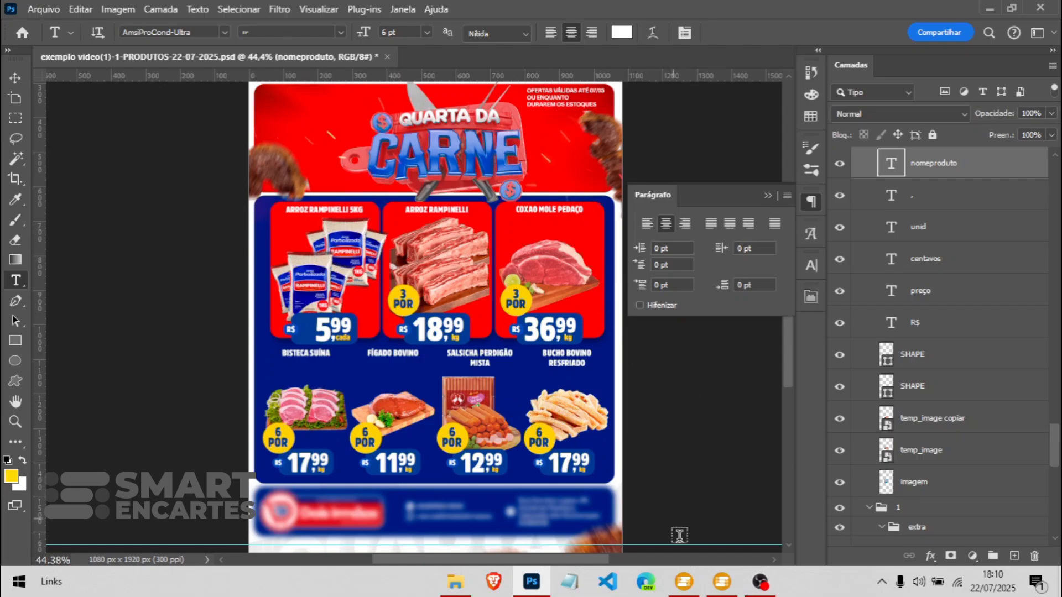
pyautogui.click(729, 582)
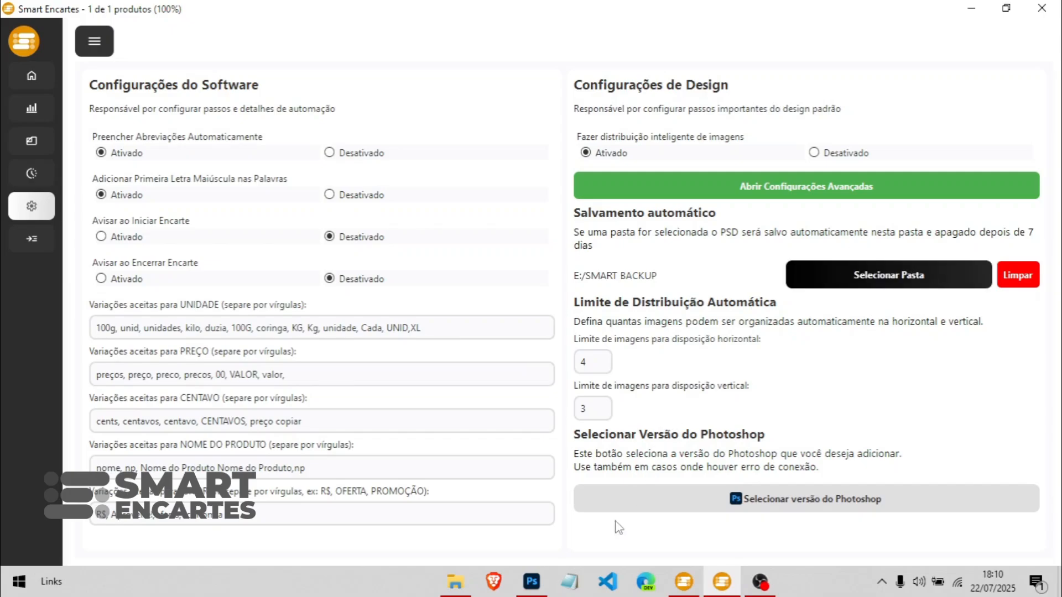
pyautogui.click(532, 582)
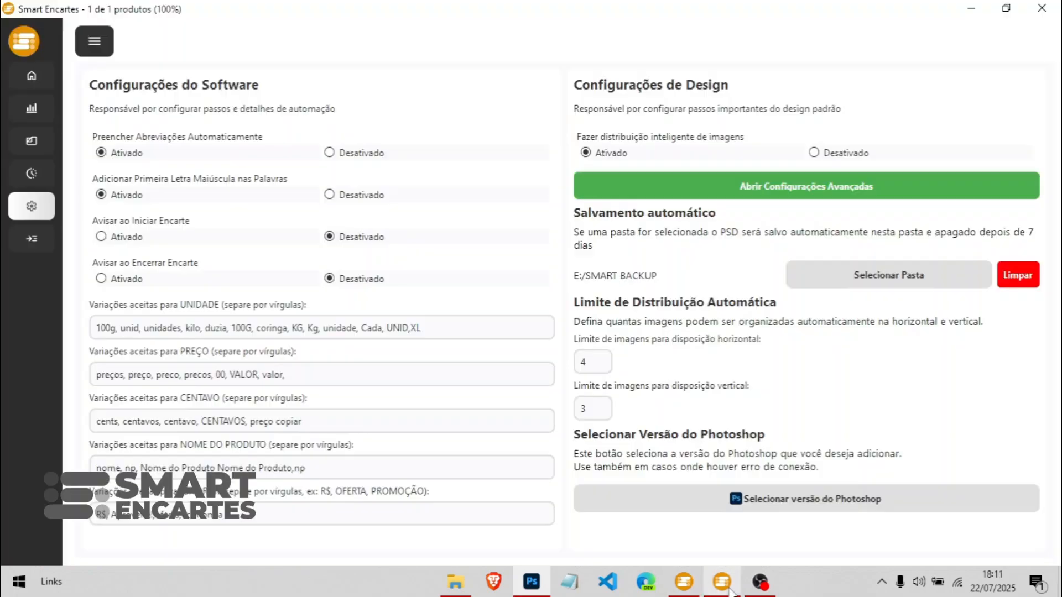
pyautogui.click(722, 581)
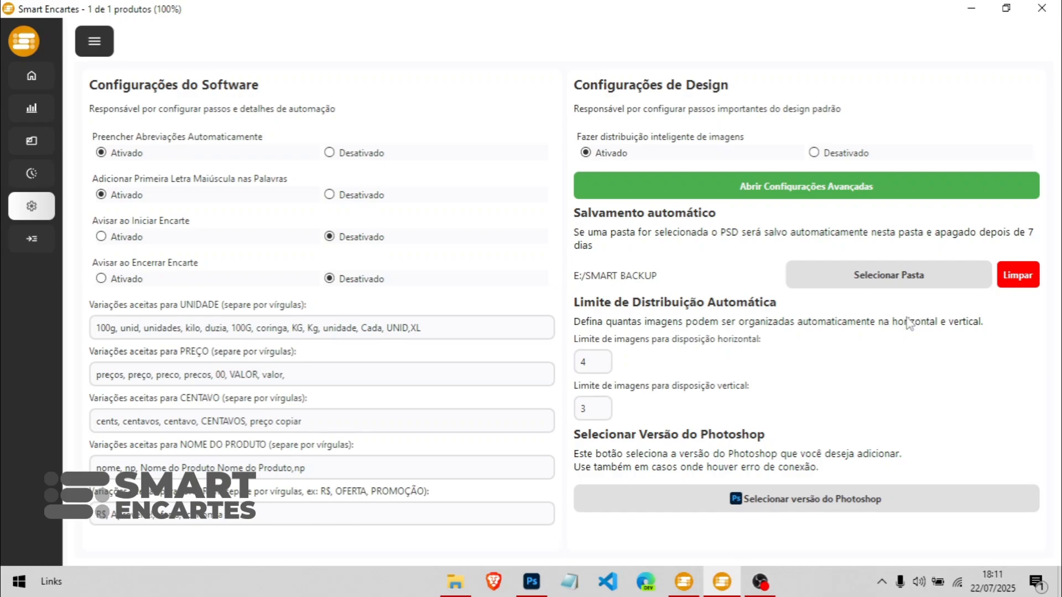
# Step: Open the SMART BACKUP folder in a new maximized File Explorer window, inspect the PSD files in subfolder 2207, and go back
pyautogui.moveTo(456, 593)
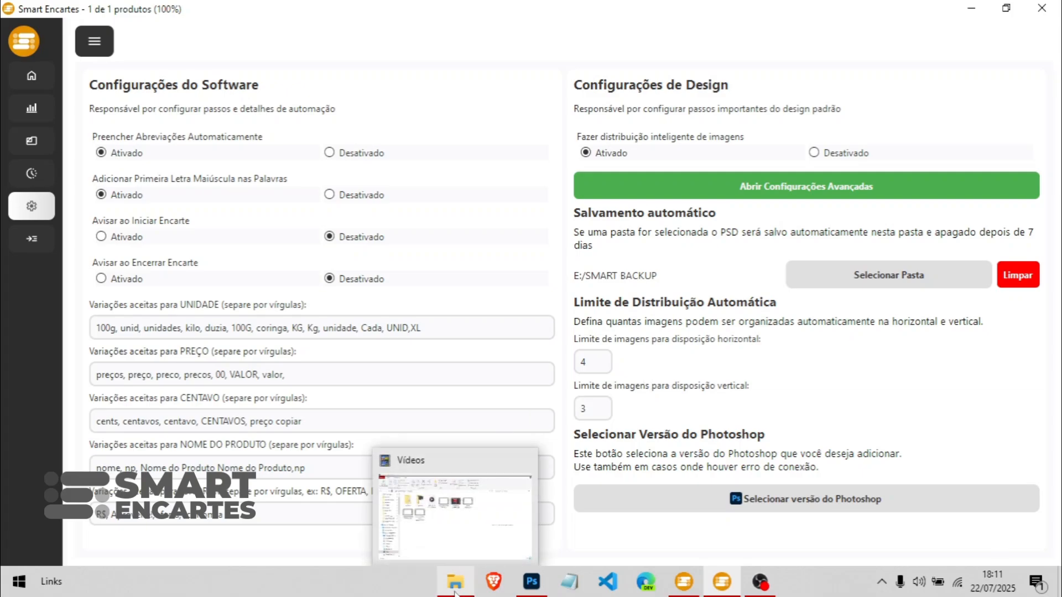
pyautogui.middleClick(456, 593)
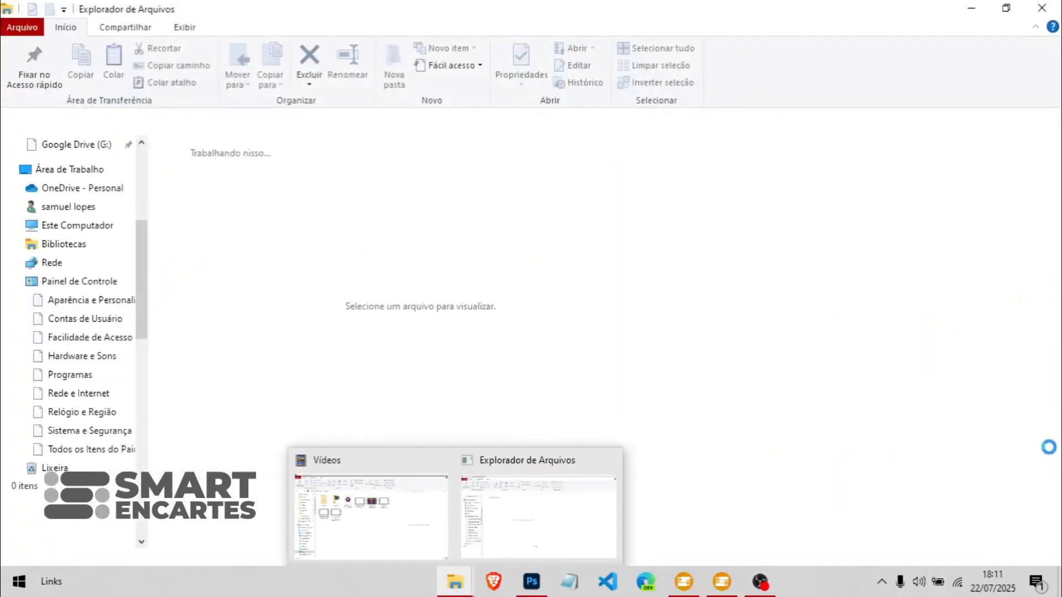
pyautogui.moveTo(623, 8); pyautogui.dragTo(627, 0)
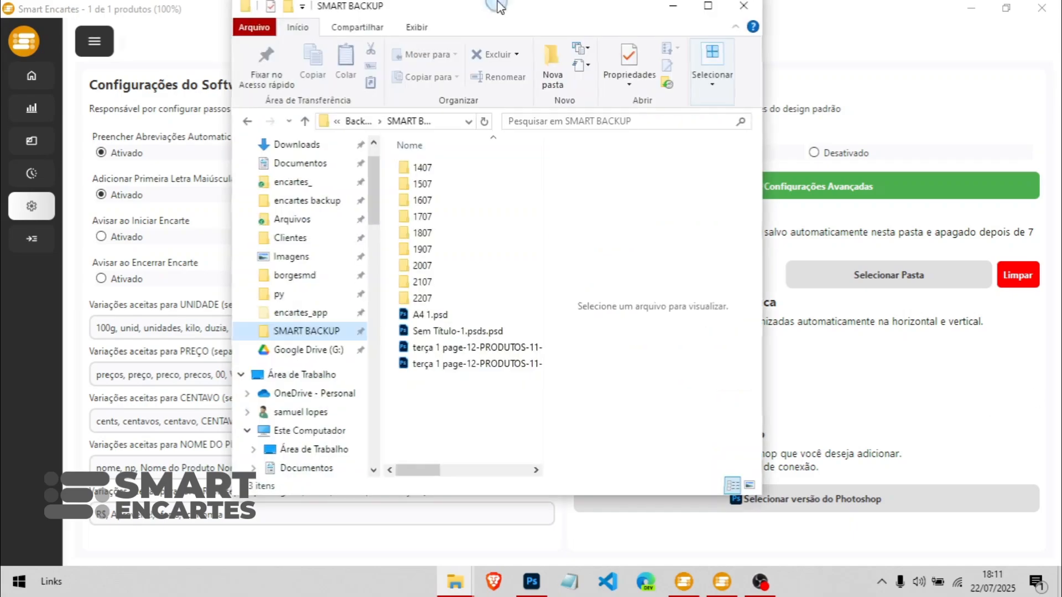
pyautogui.moveTo(498, 8); pyautogui.dragTo(498, 0)
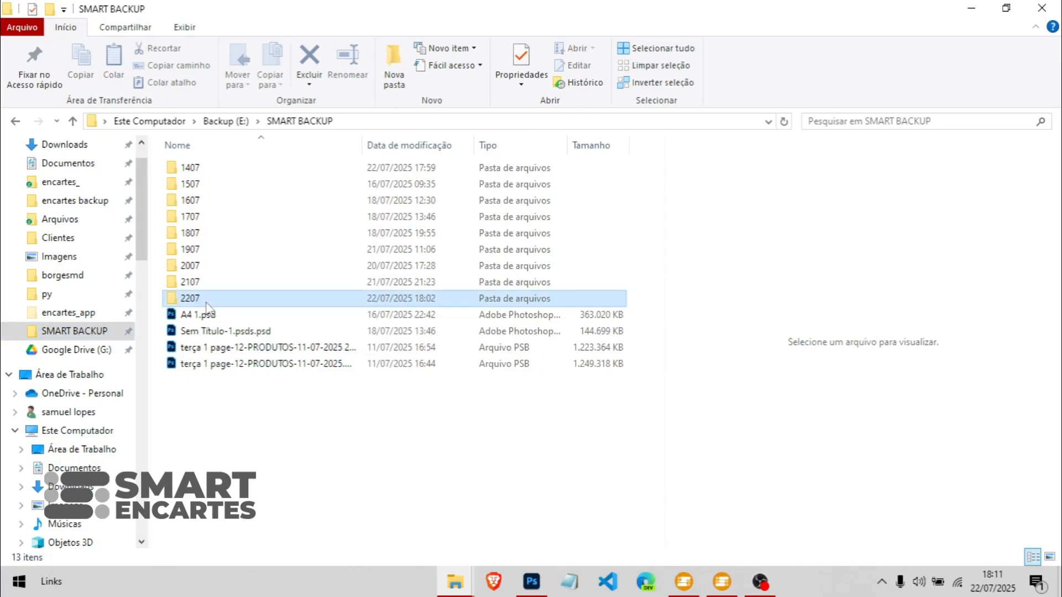
pyautogui.click(212, 283)
pyautogui.click(212, 269)
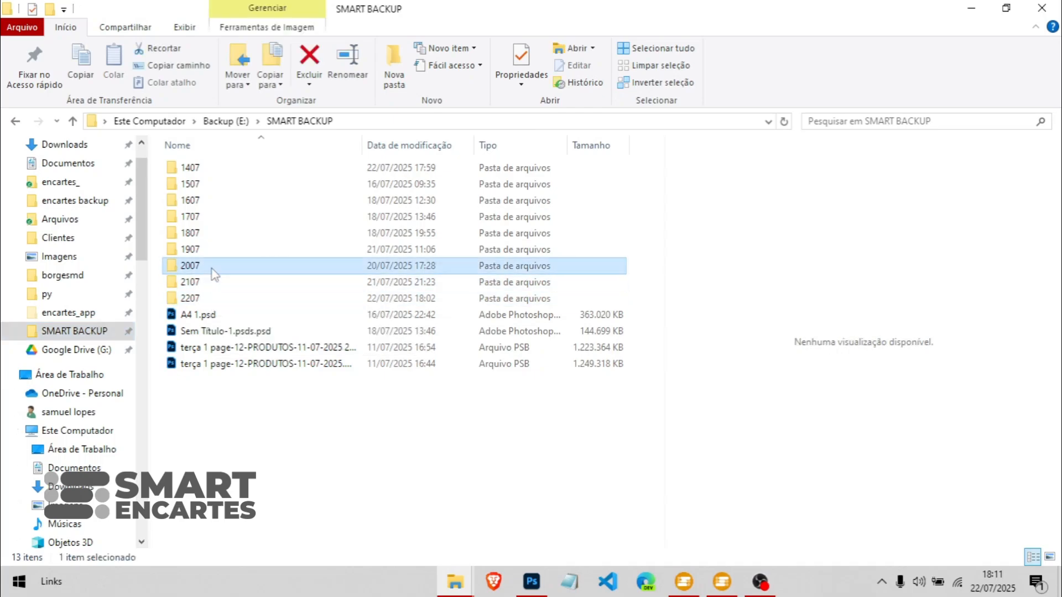
pyautogui.doubleClick(343, 298)
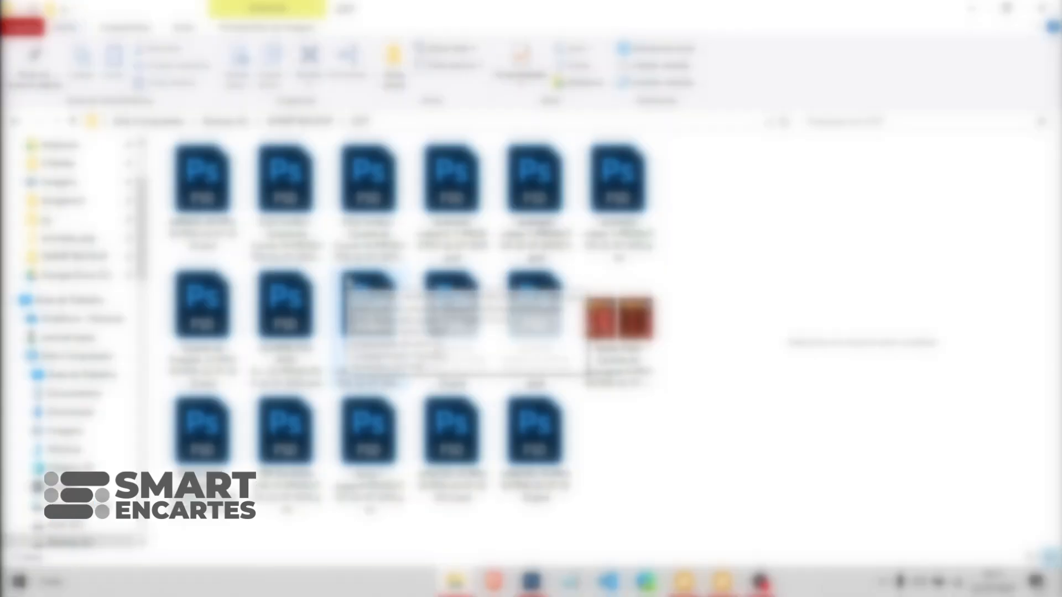
pyautogui.hotkey('alt', 'Left')
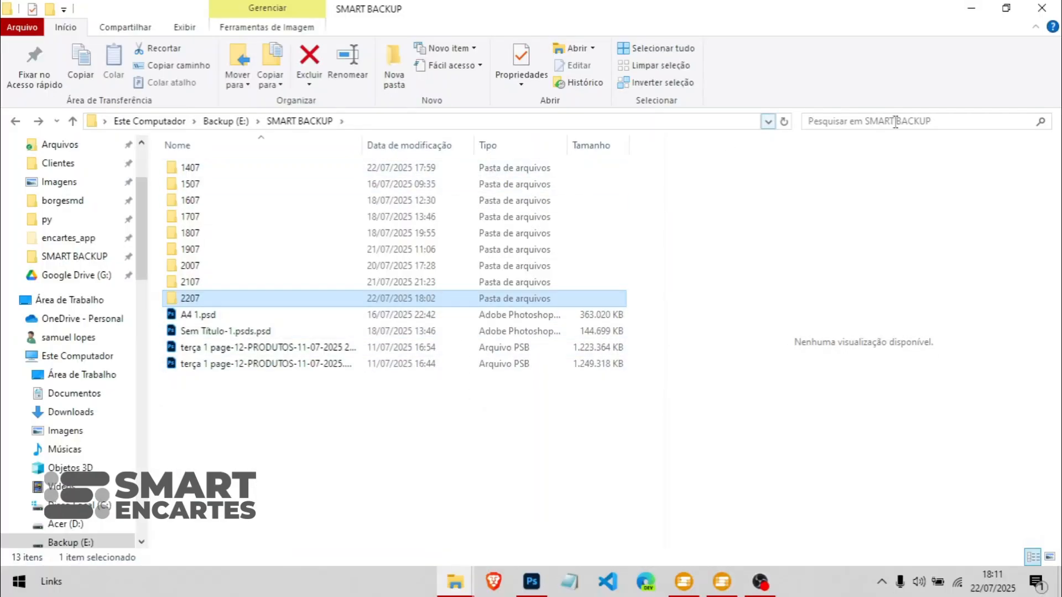
# Step: Check the flyer in Photoshop and the PSD backups in subfolder 2107, and return to the Smart Encartes settings
pyautogui.click(542, 589)
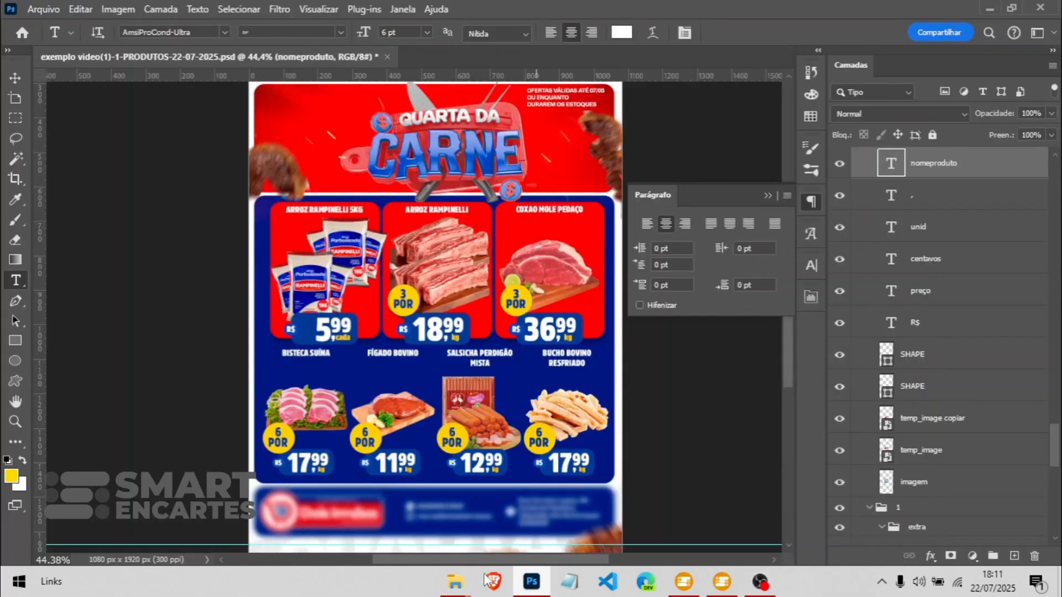
pyautogui.moveTo(455, 581)
pyautogui.click(531, 514)
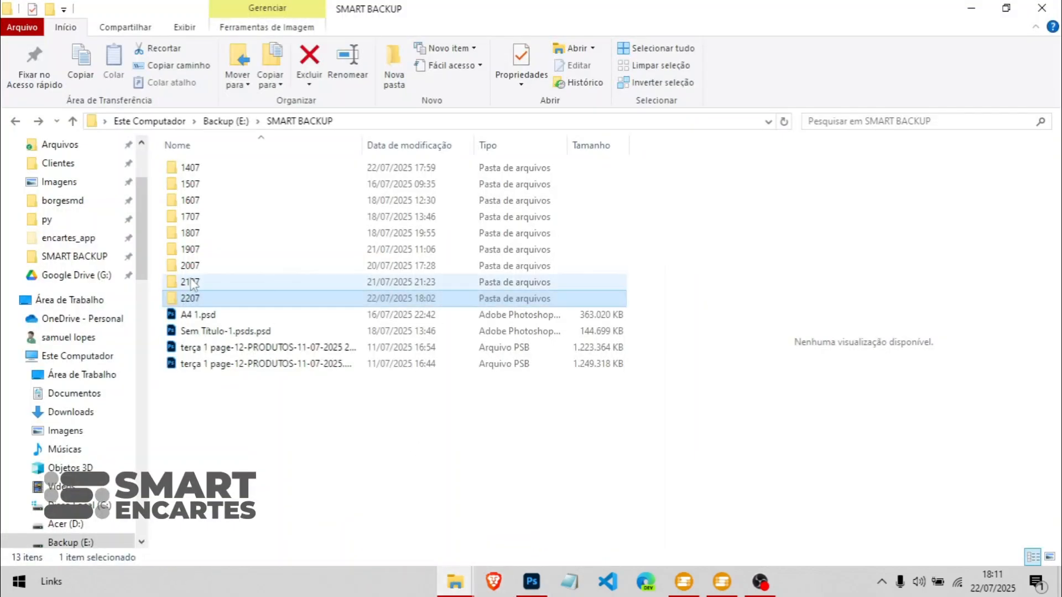
pyautogui.moveTo(191, 283)
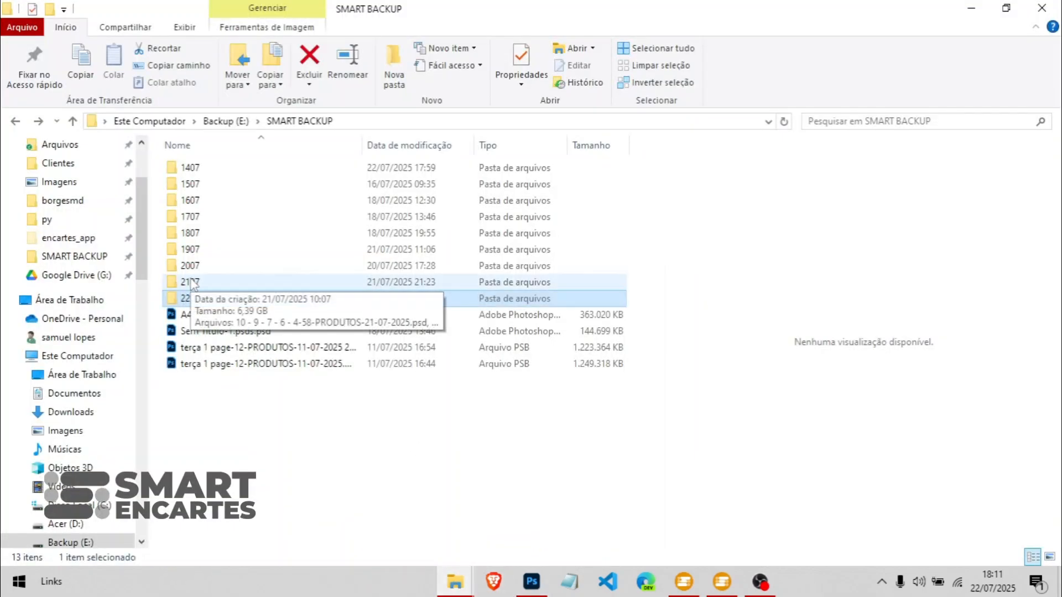
pyautogui.doubleClick(191, 283)
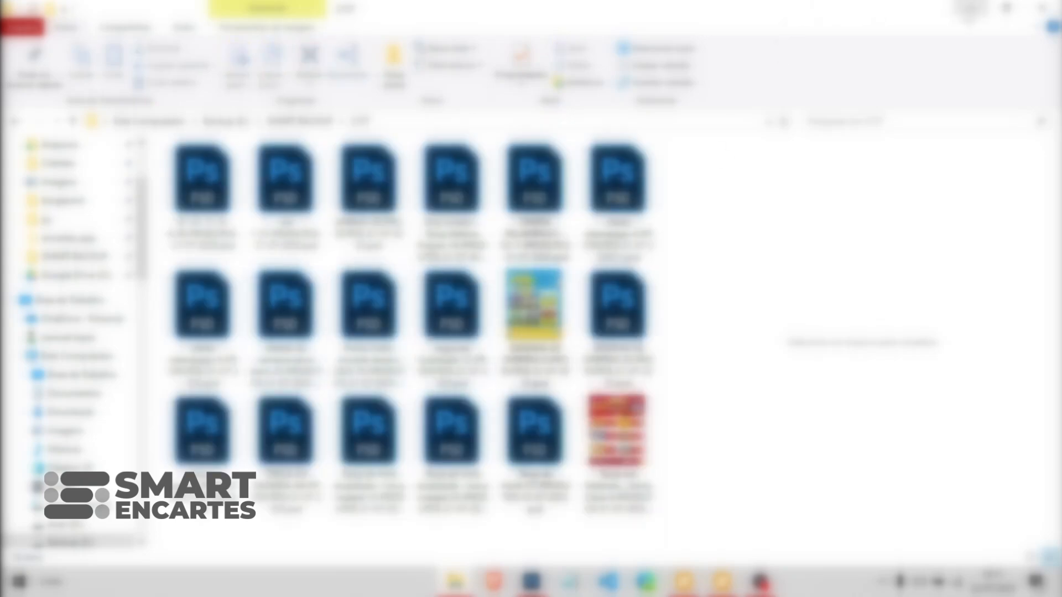
pyautogui.click(529, 586)
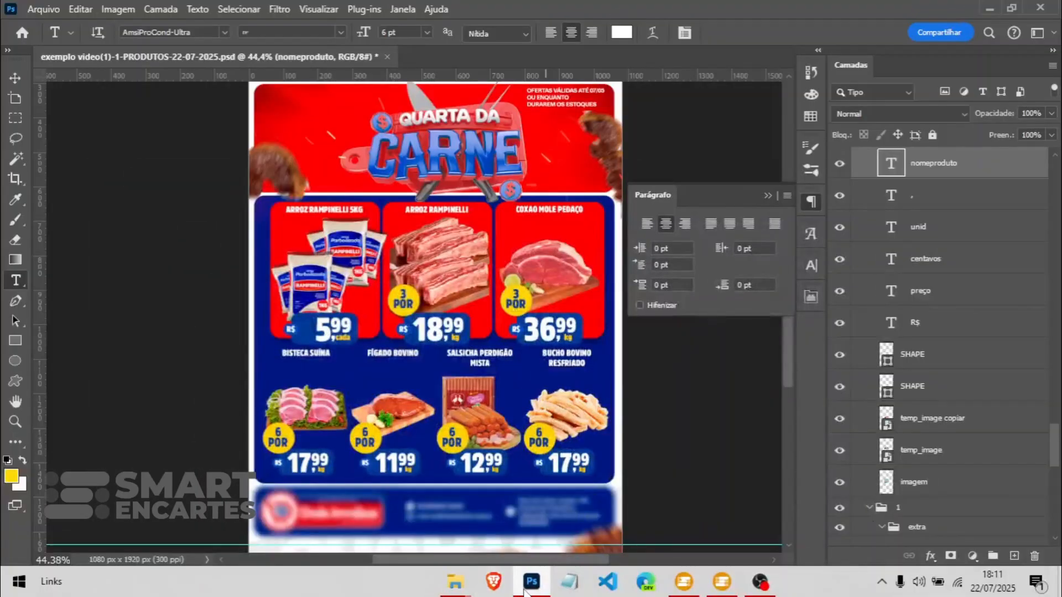
pyautogui.click(722, 582)
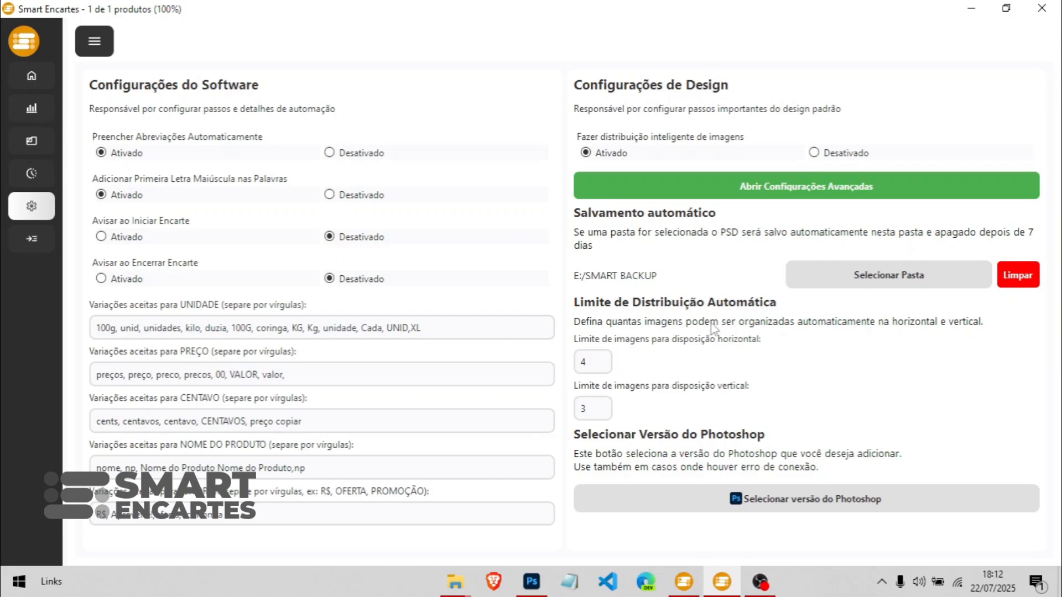
# Step: Switch to Photoshop and delete the rear three rice packages from the Arroz Rampinelli 5kg card
pyautogui.click(531, 581)
pyautogui.scroll(-3, 427, 469)
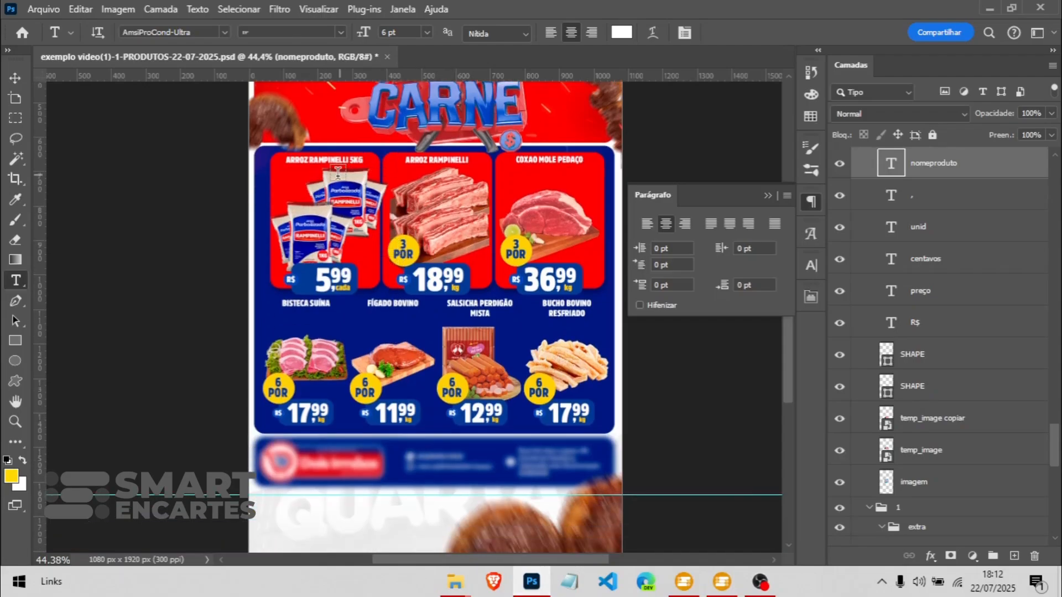
pyautogui.scroll(8, 337, 176)
pyautogui.press('v')
pyautogui.click(343, 208)
pyautogui.keyDown('shift'); pyautogui.click(396, 209); pyautogui.keyUp('shift')
pyautogui.keyDown('shift'); pyautogui.click(411, 209); pyautogui.keyUp('shift')
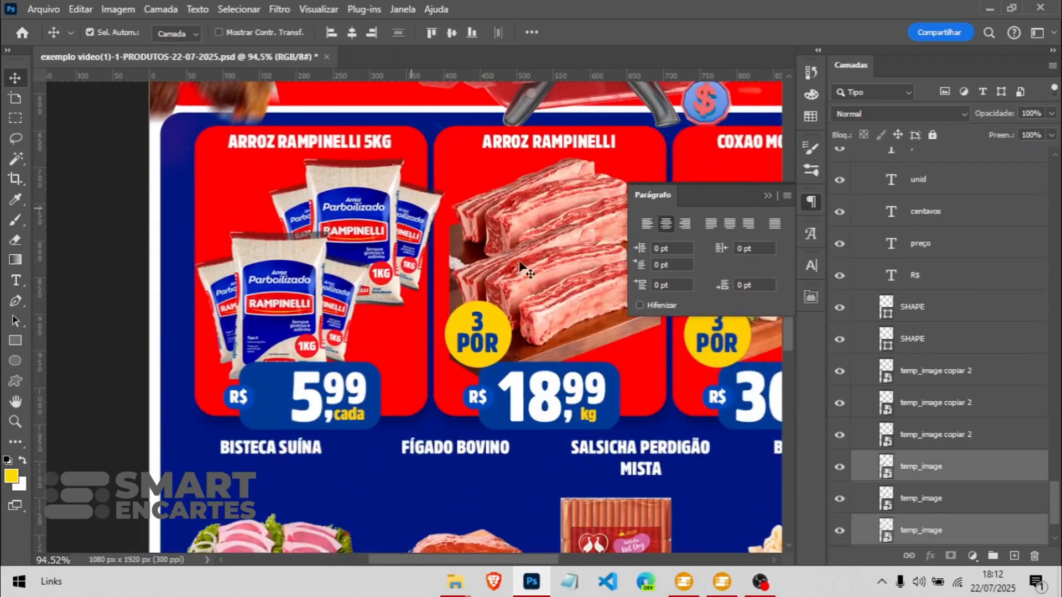
pyautogui.click(1034, 556)
# Step: Select the three remaining rice packages together, enlarge them to about 141%, and centre them in the Arroz Rampinelli 5kg card
pyautogui.click(246, 319)
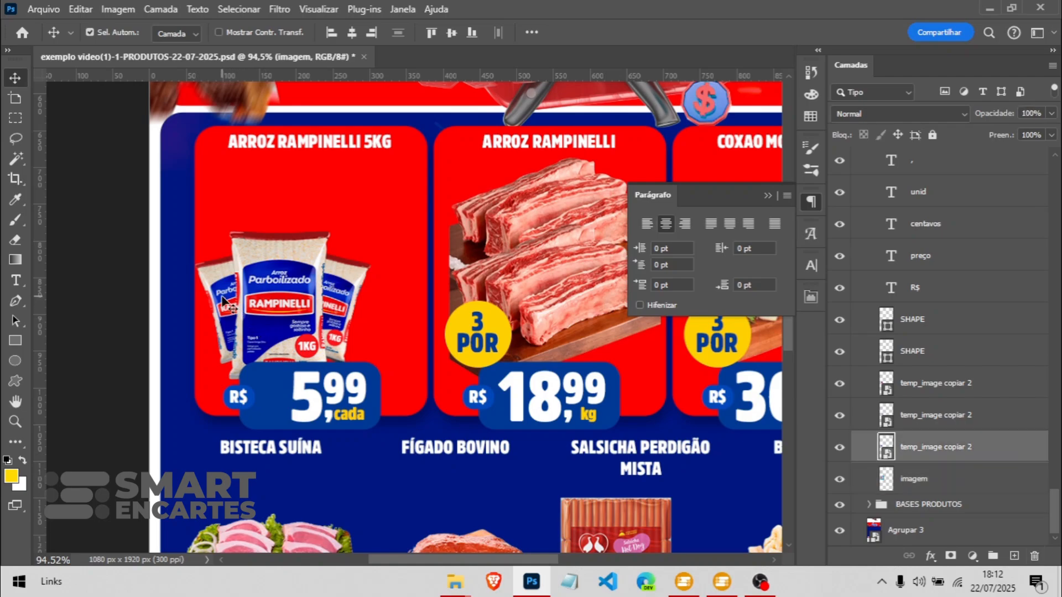
pyautogui.click(339, 303)
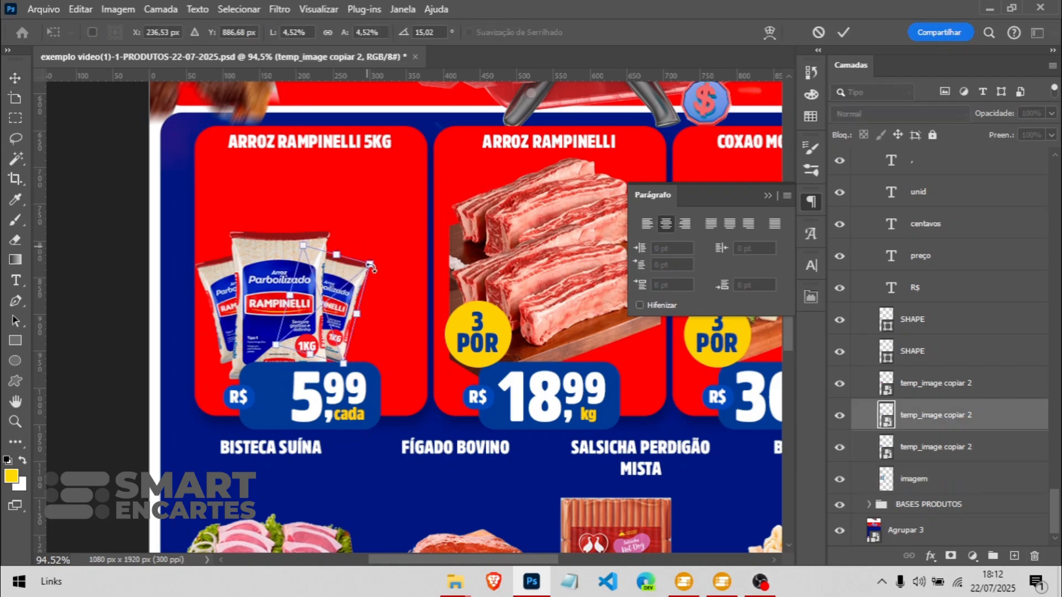
pyautogui.click(951, 447)
pyautogui.click(957, 387)
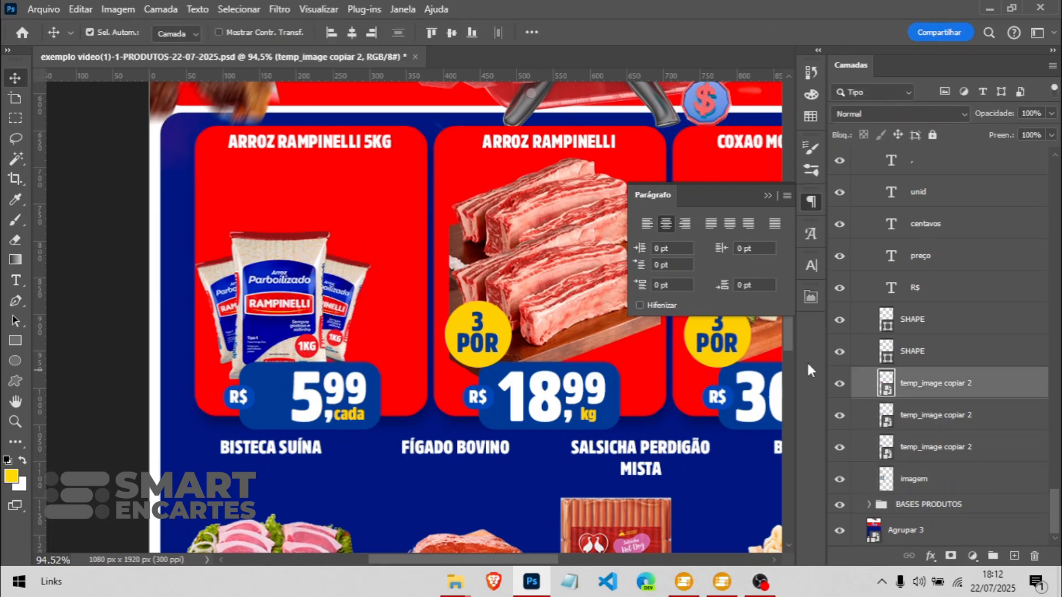
pyautogui.keyDown('shift'); pyautogui.click(936, 447); pyautogui.keyUp('shift')
pyautogui.hotkey('ctrl', 't')
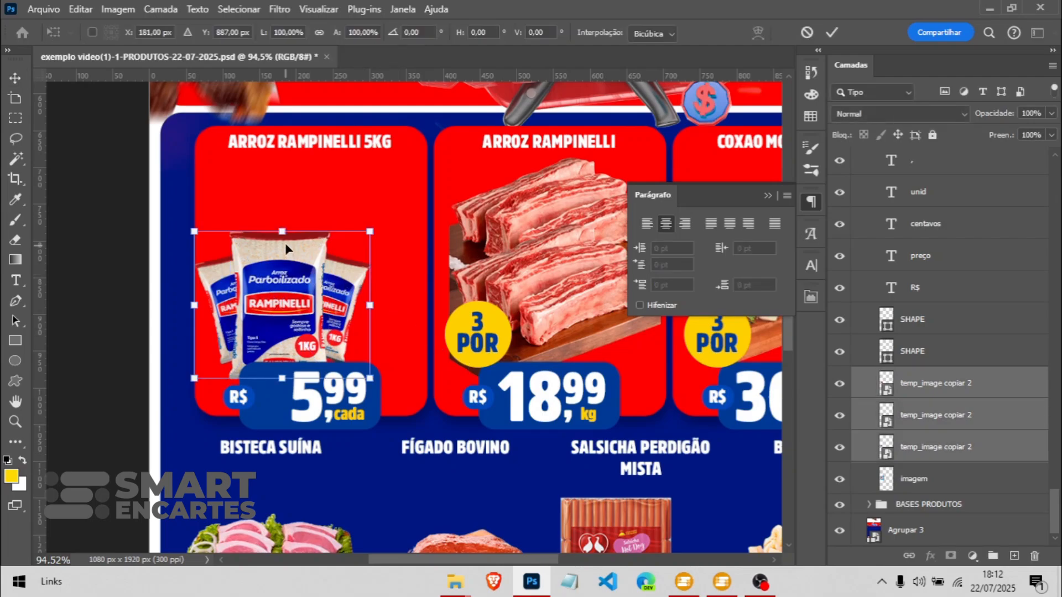
pyautogui.moveTo(283, 231); pyautogui.dragTo(295, 172)
pyautogui.moveTo(305, 264); pyautogui.dragTo(326, 267)
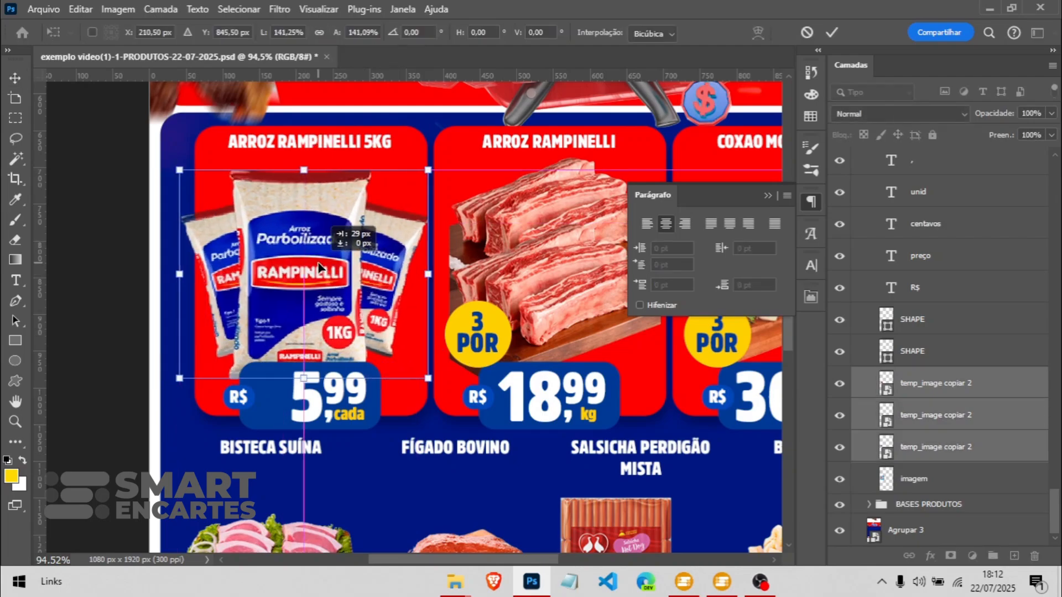
pyautogui.press('Return')
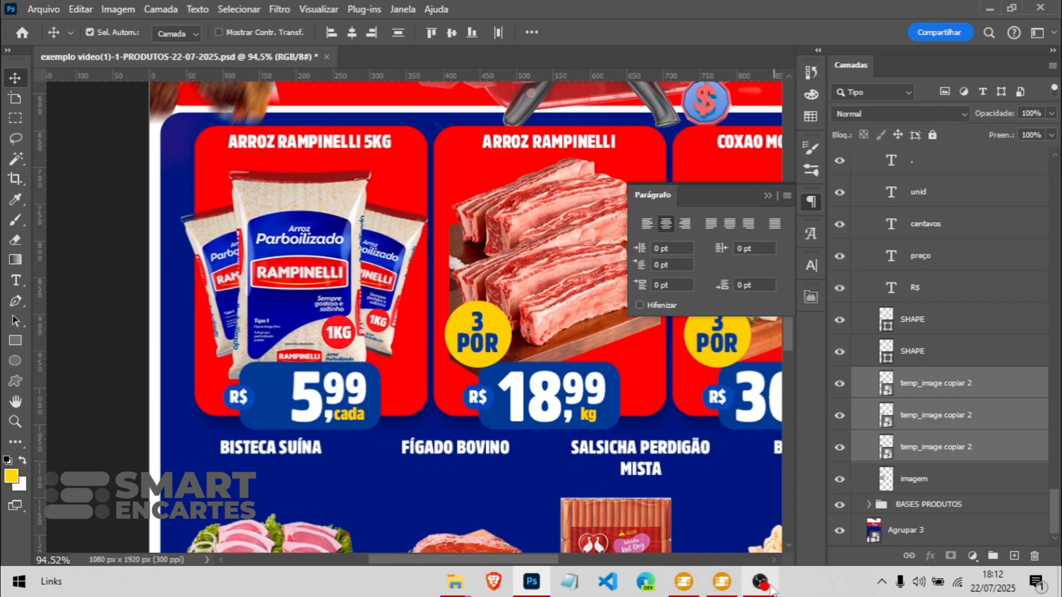
# Step: Try hiding the rear package on the left and shifting the other two in the rice card, and undo these changes
pyautogui.click(219, 292)
pyautogui.click(224, 293)
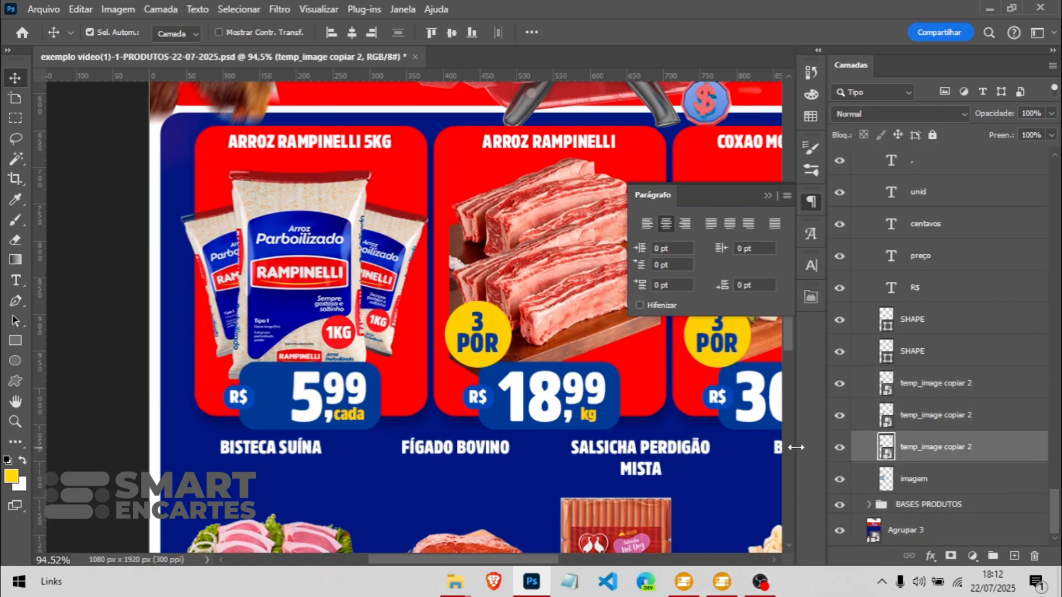
pyautogui.click(840, 449)
pyautogui.moveTo(326, 285); pyautogui.dragTo(290, 283)
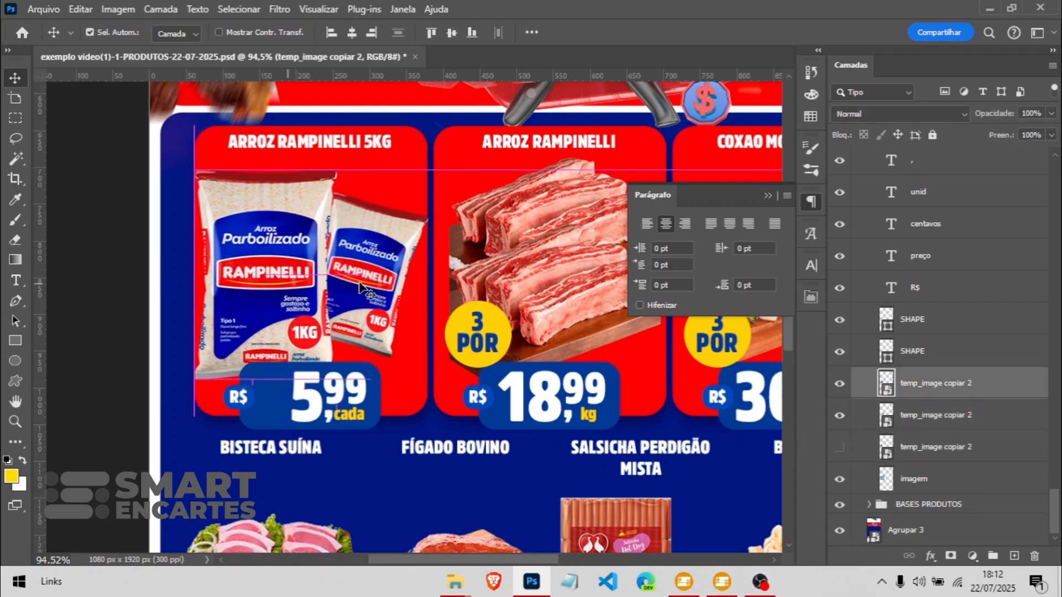
pyautogui.moveTo(365, 285); pyautogui.dragTo(370, 286)
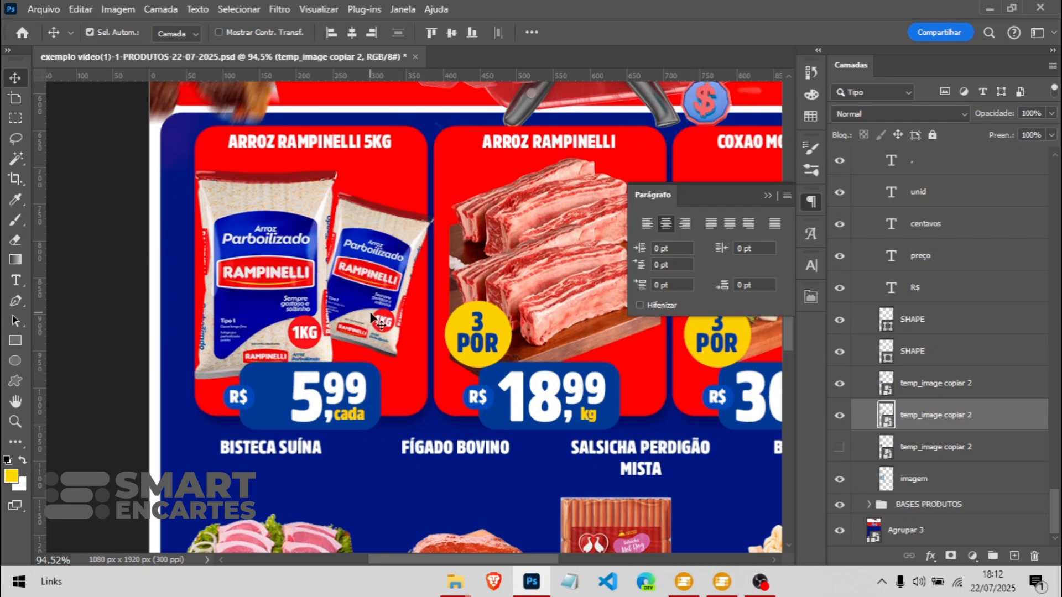
pyautogui.press('ctrl')
pyautogui.moveTo(299, 308); pyautogui.dragTo(334, 307)
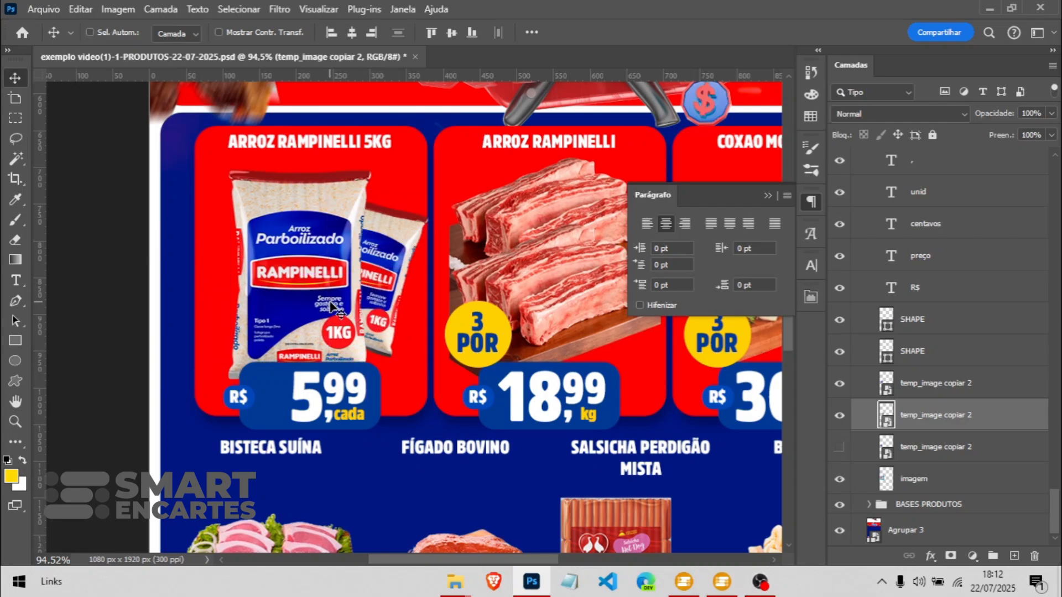
pyautogui.hotkey('ctrl', 'z')
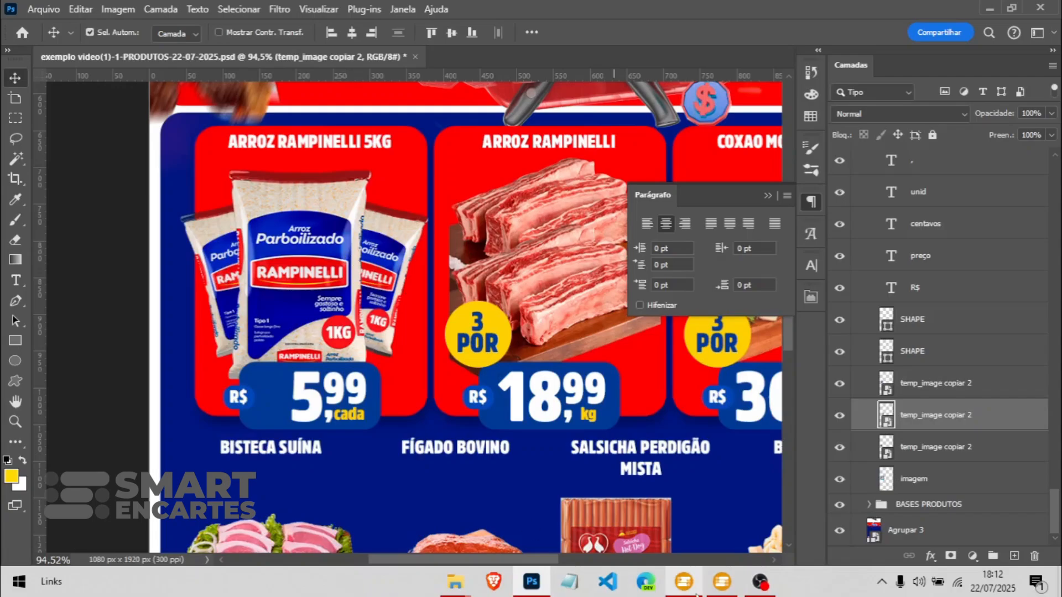
# Step: Check the automatic distribution limits in the Smart Encartes settings and compare them with the rice arrangement in the Photoshop flyer
pyautogui.click(722, 581)
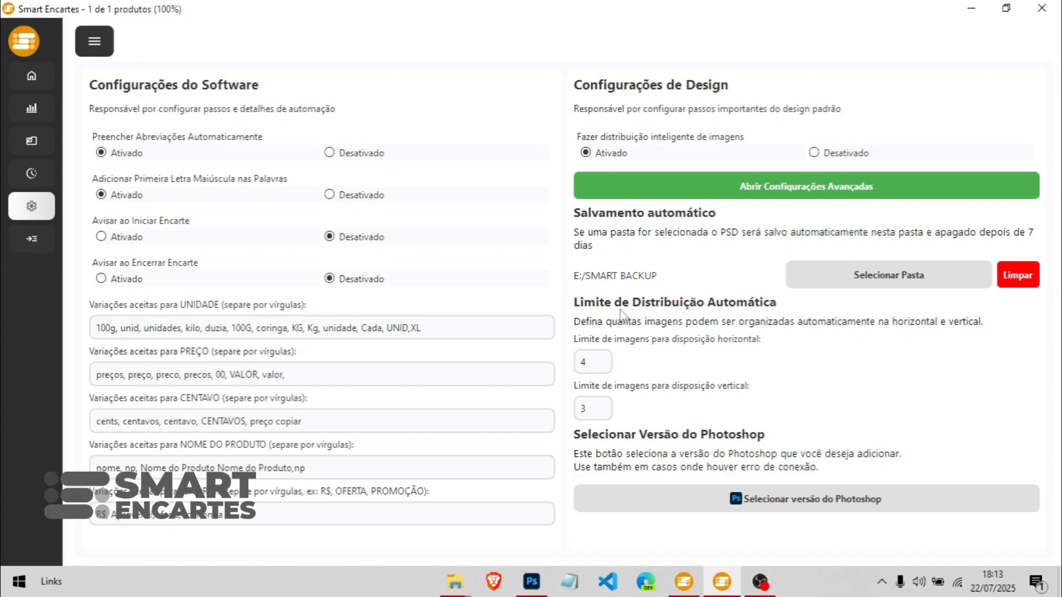
pyautogui.click(540, 578)
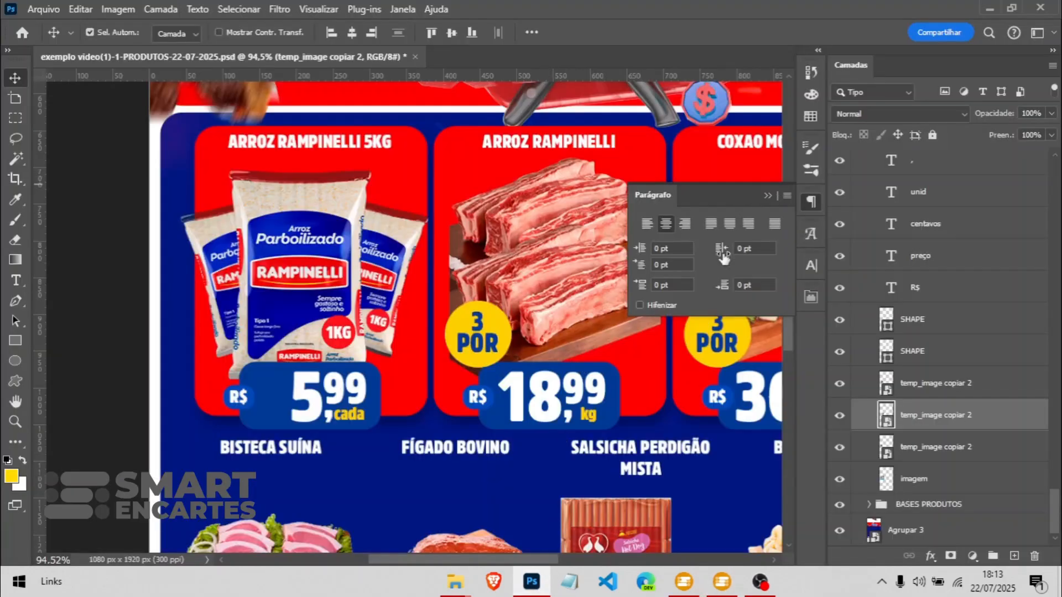
pyautogui.scroll(-5, 448, 301)
pyautogui.scroll(5, 269, 238)
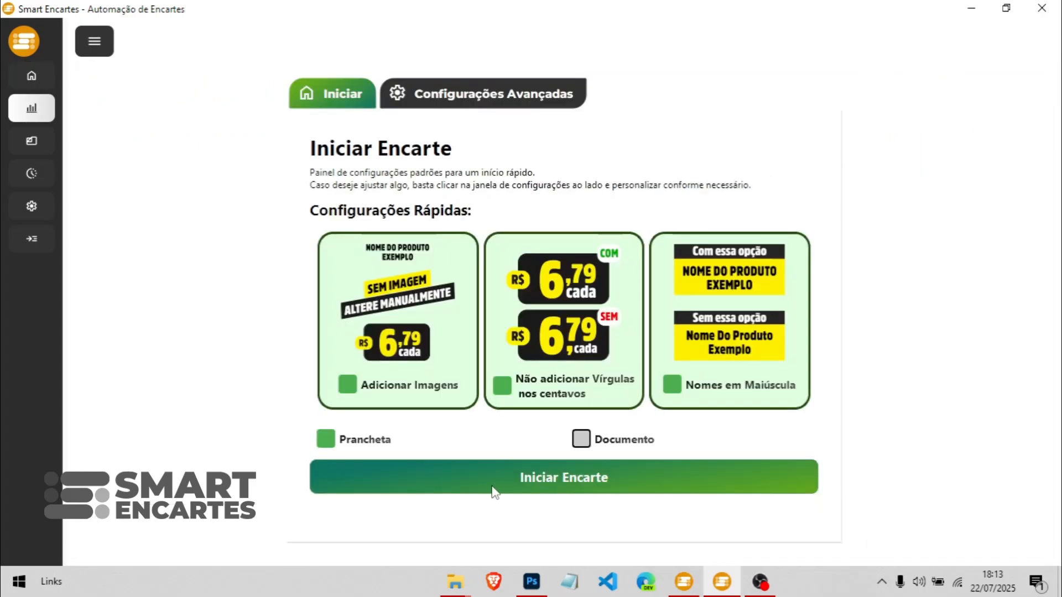
# Step: Start the flyer automation in Smart Encartes and, in Photoshop, delete the front and right cans from the Cerveja Skol 350ml card
pyautogui.click(510, 478)
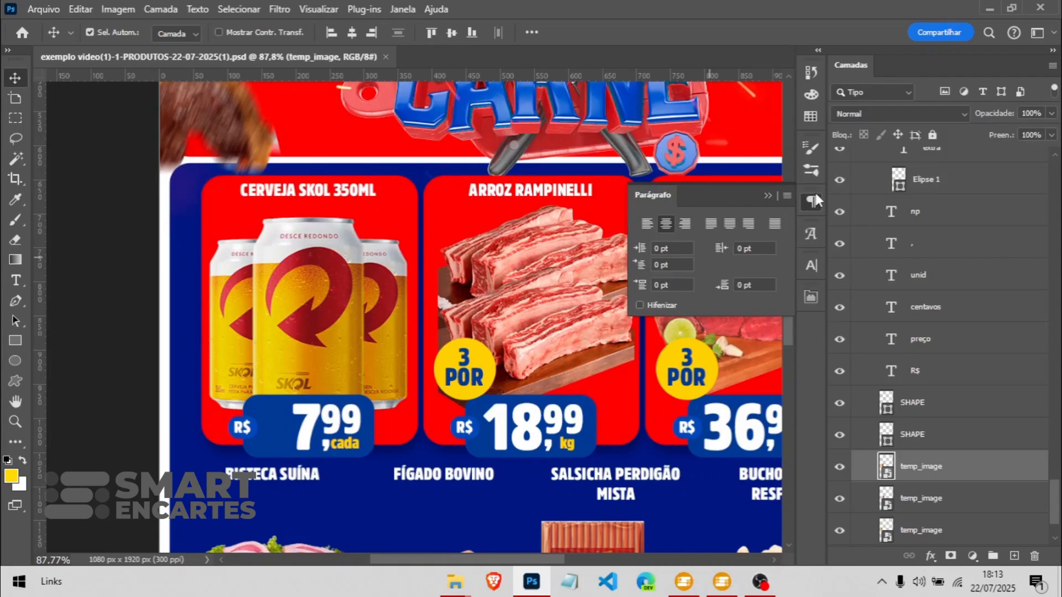
pyautogui.click(816, 195)
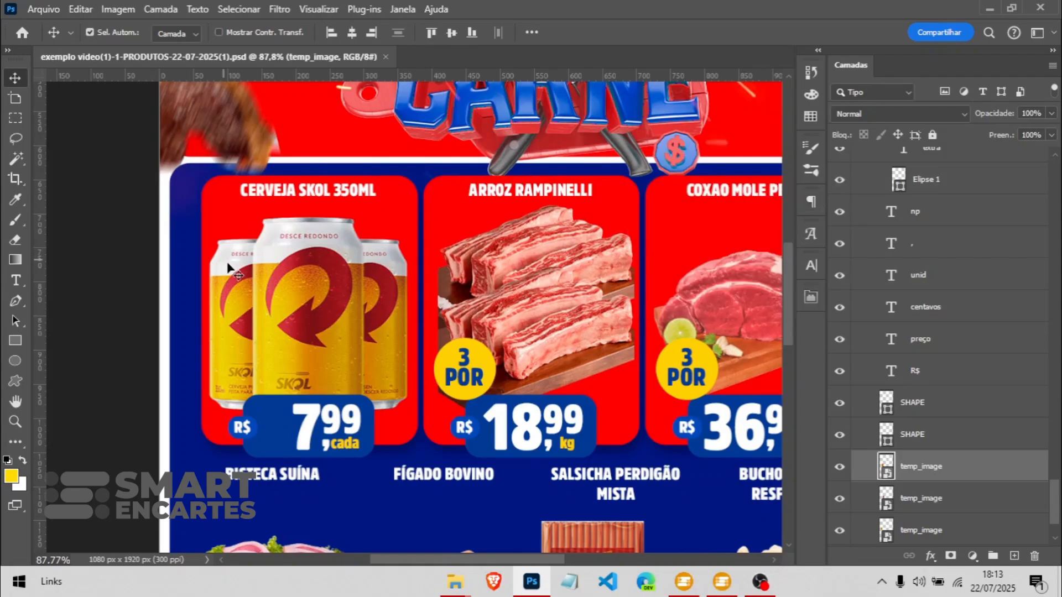
pyautogui.keyDown('shift'); pyautogui.click(377, 291); pyautogui.keyUp('shift')
pyautogui.moveTo(956, 561); pyautogui.dragTo(1034, 556)
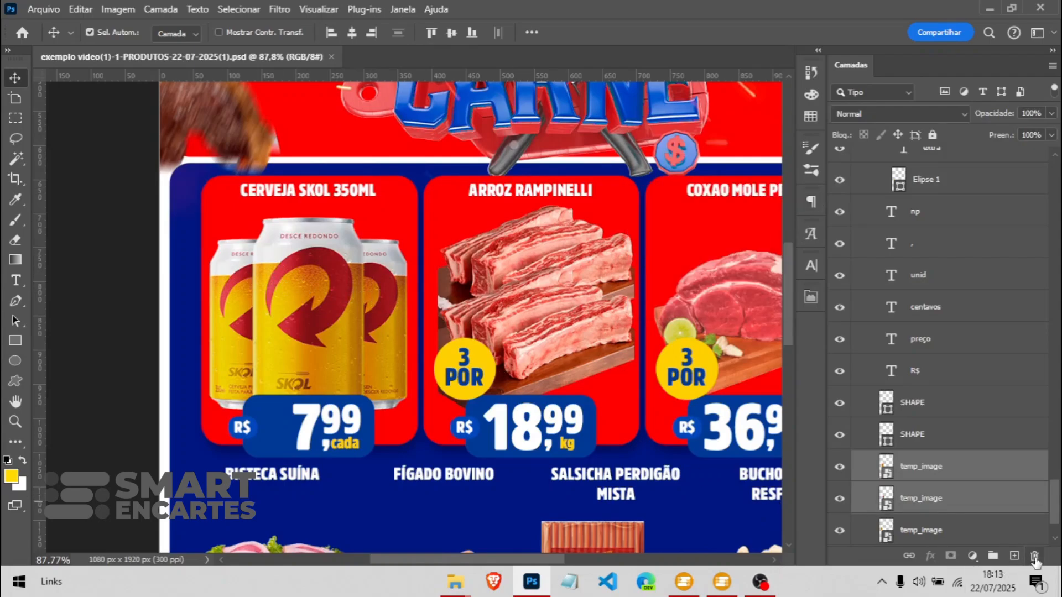
# Step: Duplicate the remaining Skol can into a row of four and distribute the cans evenly across the card
pyautogui.moveTo(250, 322); pyautogui.dragTo(368, 296)
pyautogui.keyDown('shift'); pyautogui.click(326, 310); pyautogui.keyUp('shift')
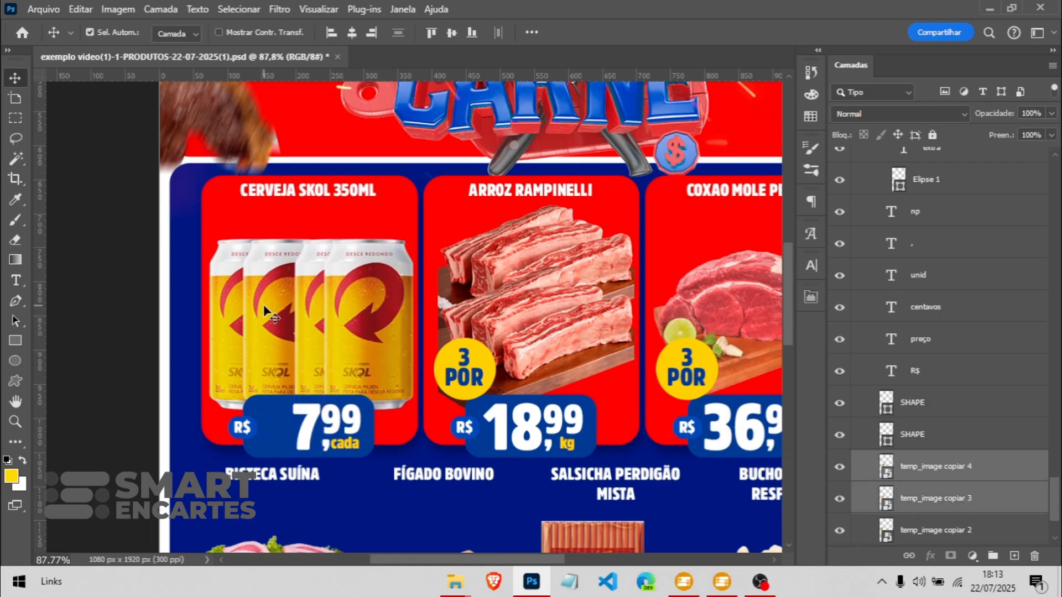
pyautogui.keyDown('shift'); pyautogui.click(230, 314); pyautogui.keyUp('shift')
pyautogui.click(498, 34)
pyautogui.scroll(-2, 387, 332)
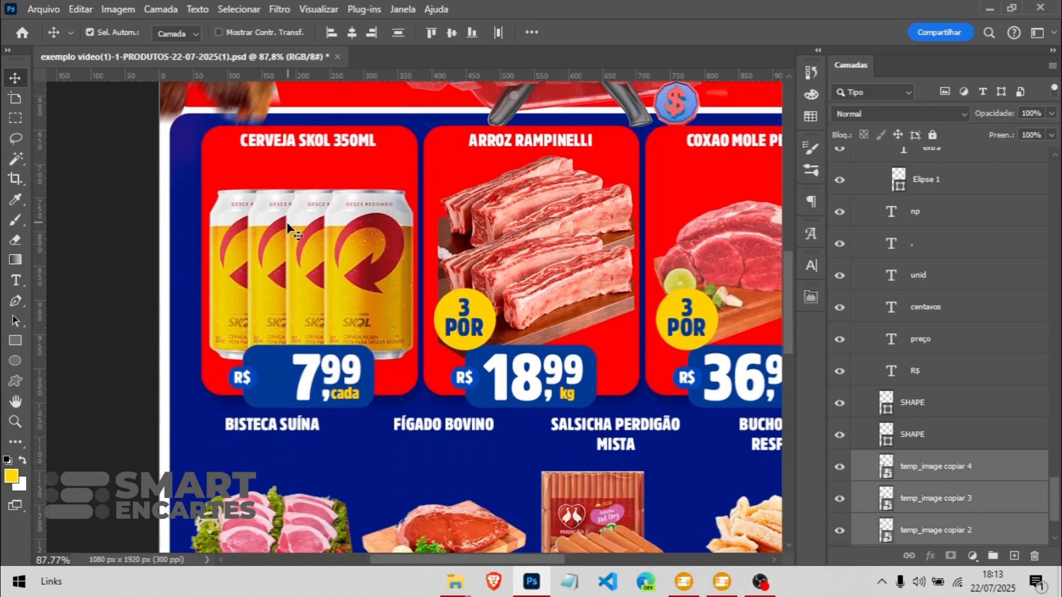
pyautogui.scroll(-3, 381, 336)
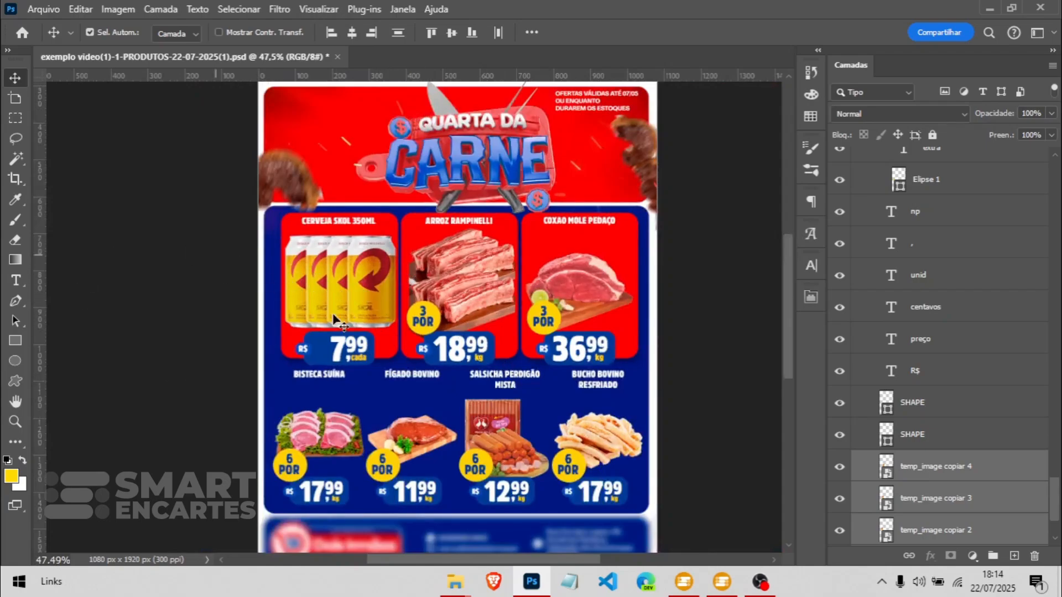
# Step: Check the distribution limits in the Smart Encartes settings, and switch to Photoshop to pick out the stacked meat images in the Arroz Rampinelli card
pyautogui.click(714, 583)
pyautogui.click(725, 588)
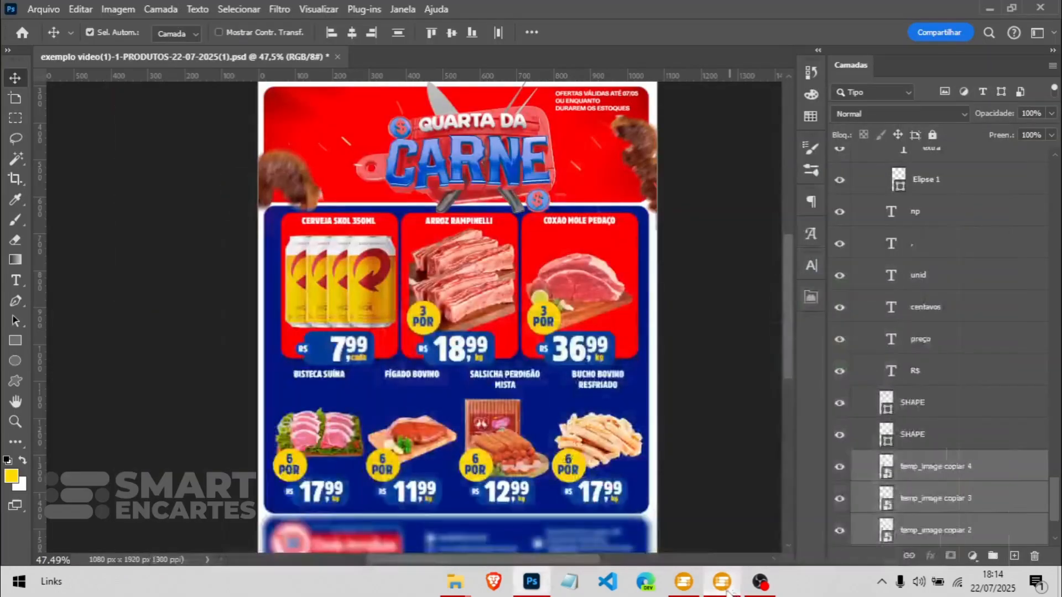
pyautogui.click(720, 580)
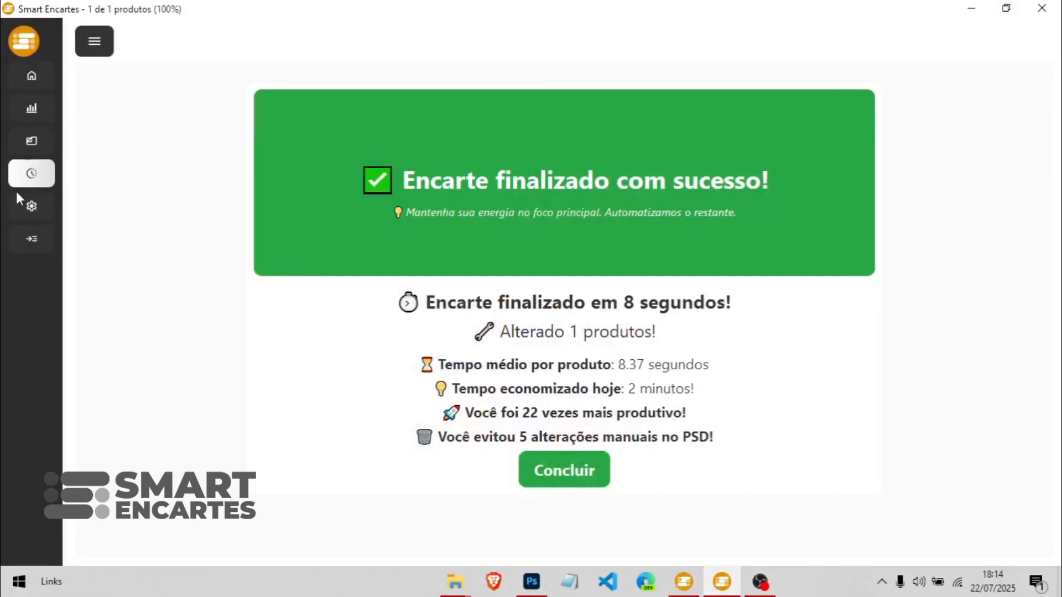
pyautogui.click(31, 209)
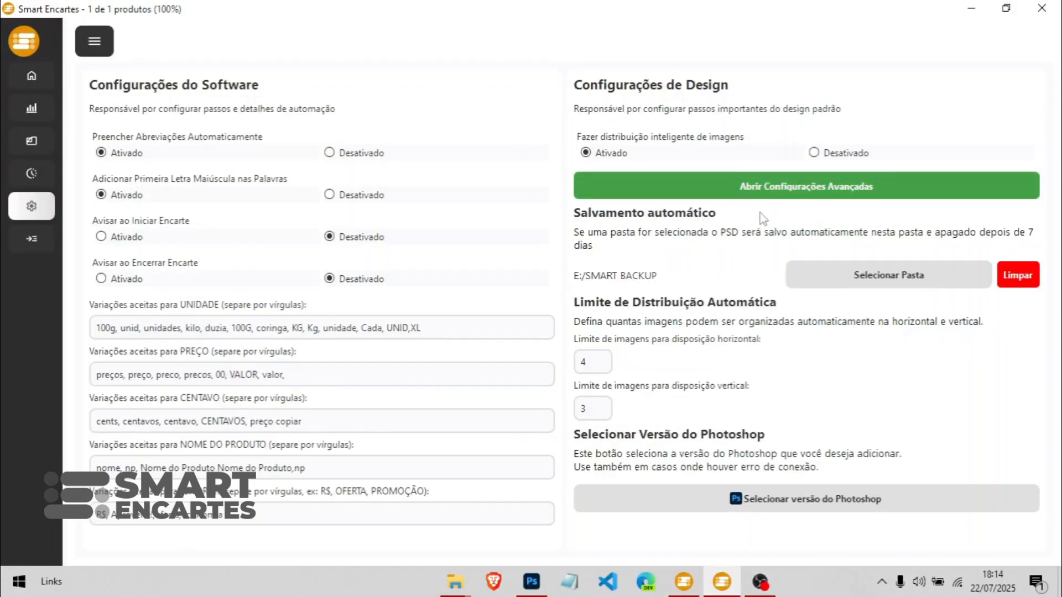
pyautogui.click(531, 581)
pyautogui.click(462, 309)
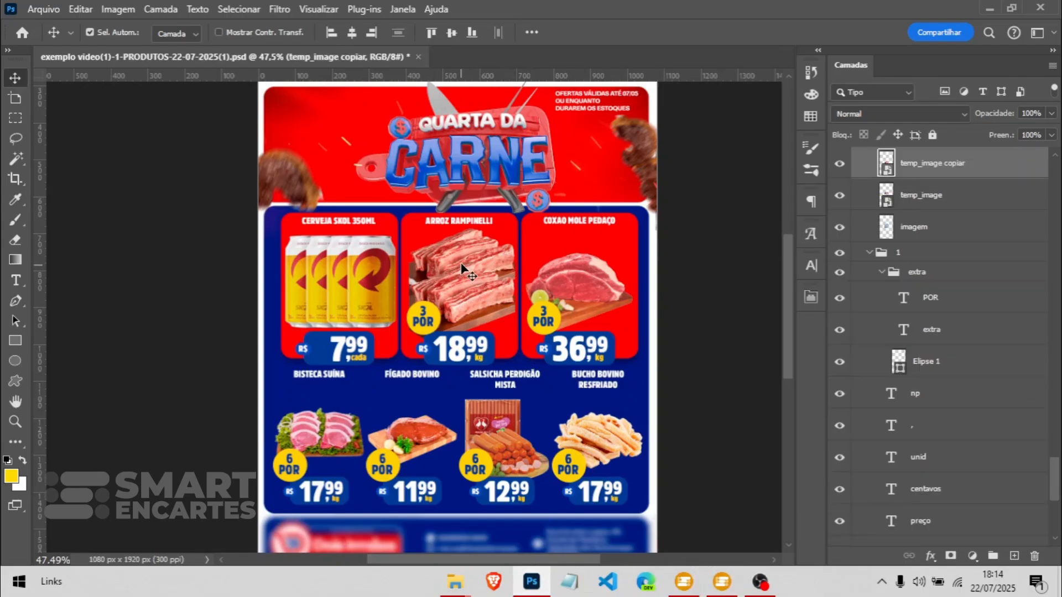
pyautogui.keyDown('shift'); pyautogui.click(462, 266); pyautogui.keyUp('shift')
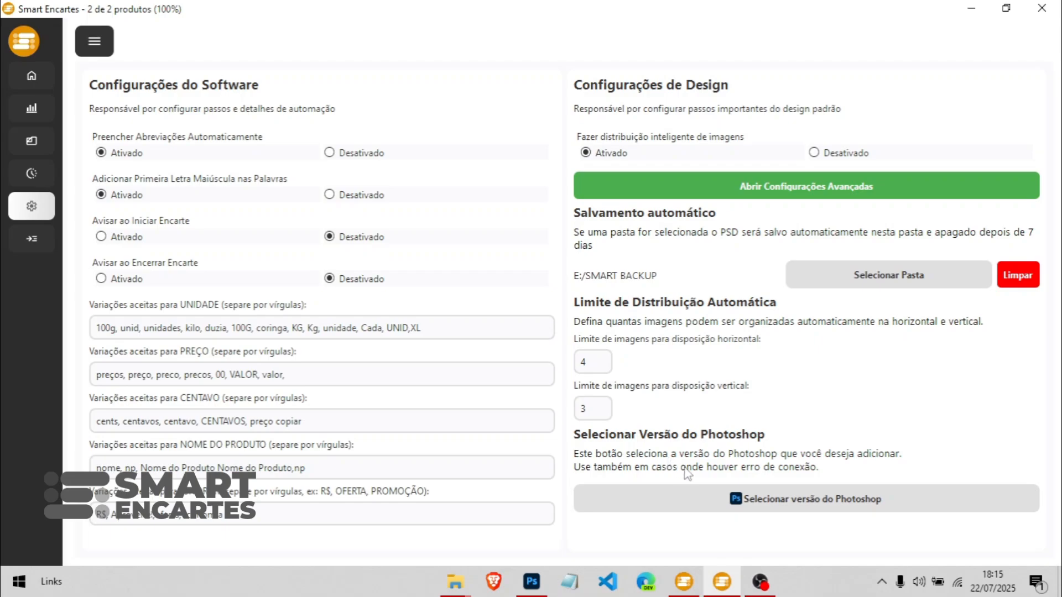
# Step: Open the Photoshop version selection in Smart Encartes, highlight Adobe Photoshop - 2024, and close the dialog without applying
pyautogui.click(677, 502)
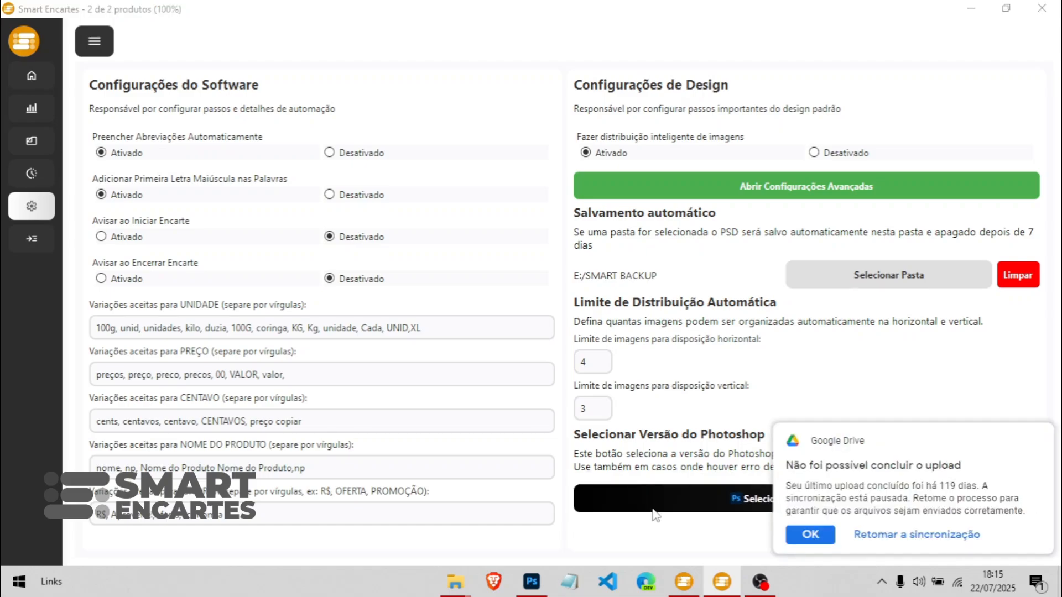
pyautogui.click(1029, 441)
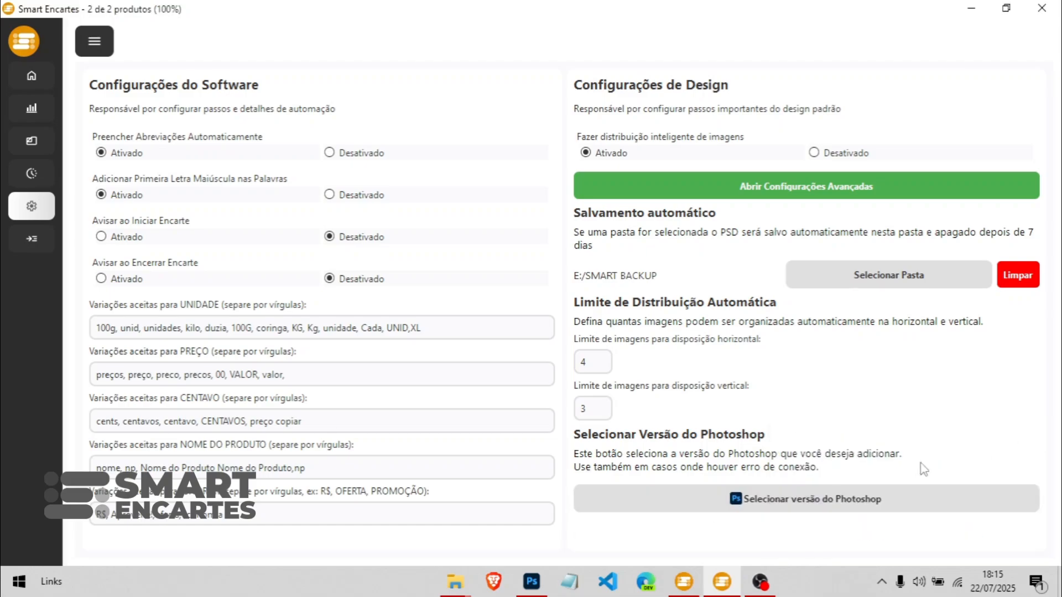
pyautogui.click(793, 503)
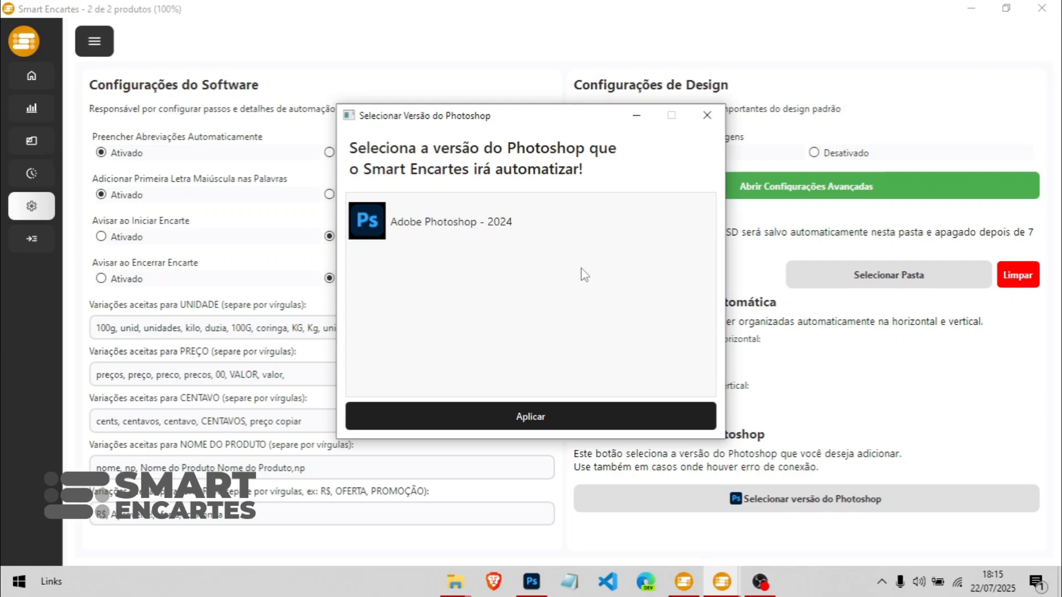
pyautogui.click(556, 231)
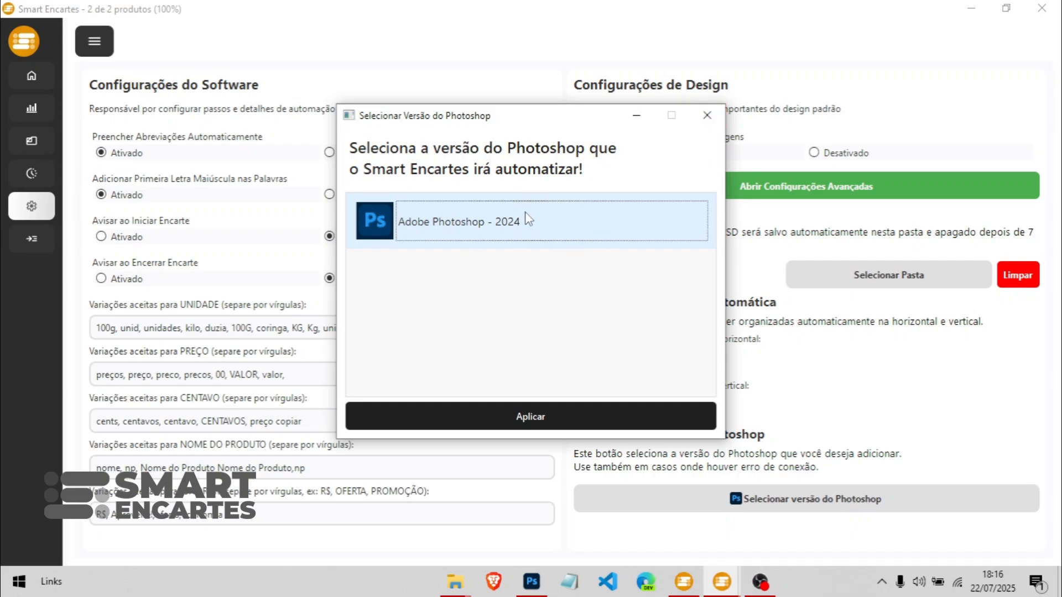
pyautogui.click(707, 115)
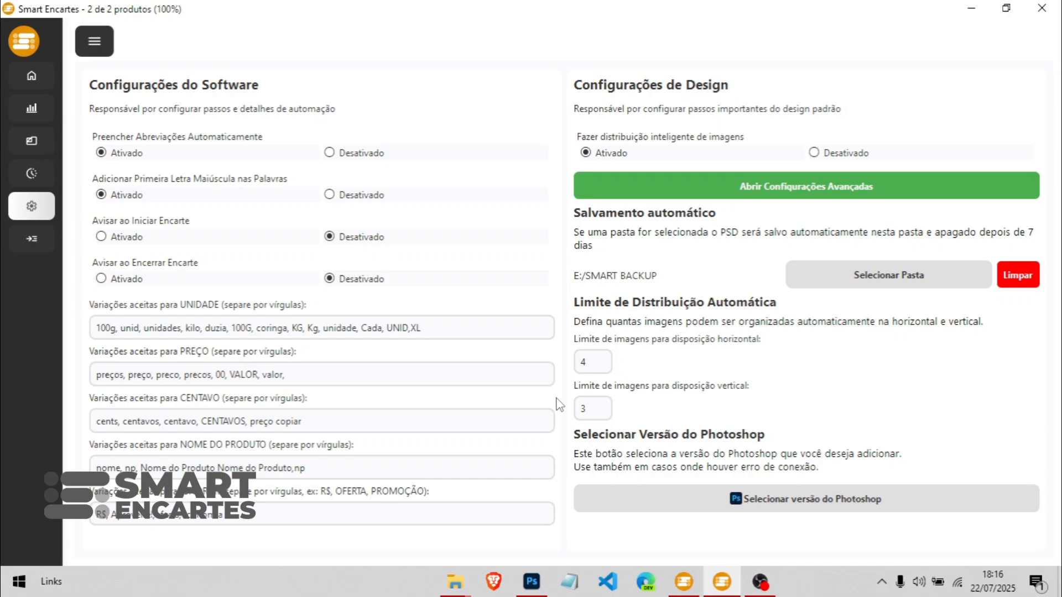
# Step: Reopen the Photoshop version selection, review the listed version, and close the dialog
pyautogui.click(784, 501)
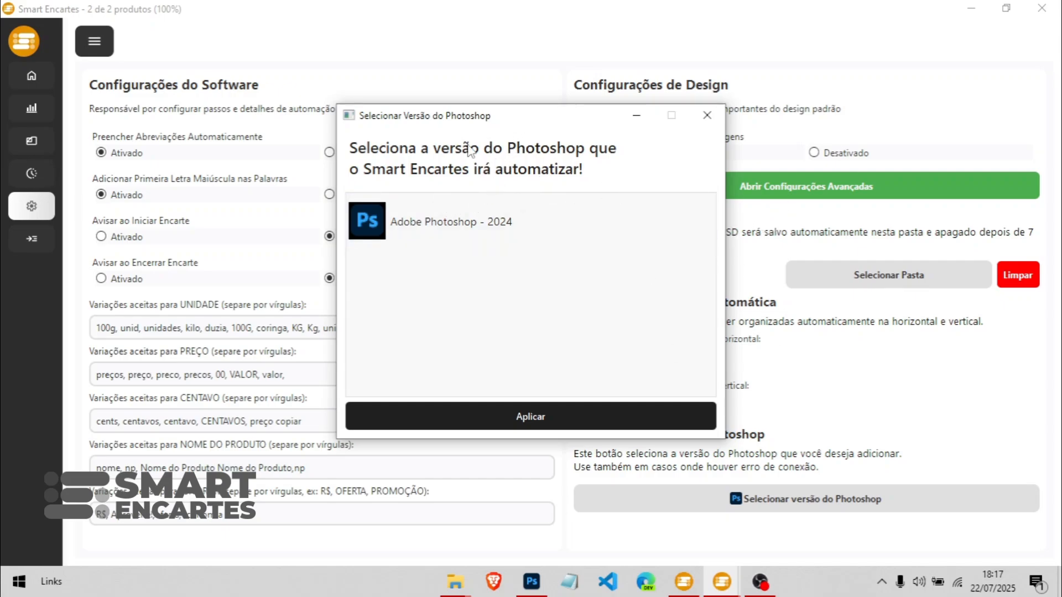
pyautogui.moveTo(509, 125); pyautogui.dragTo(539, 123)
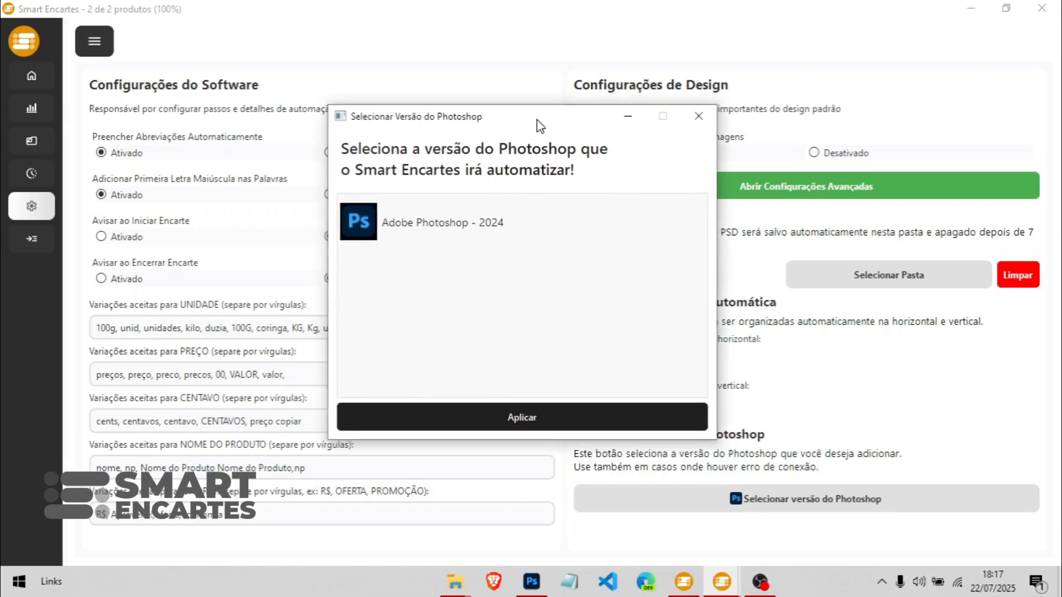
pyautogui.click(563, 208)
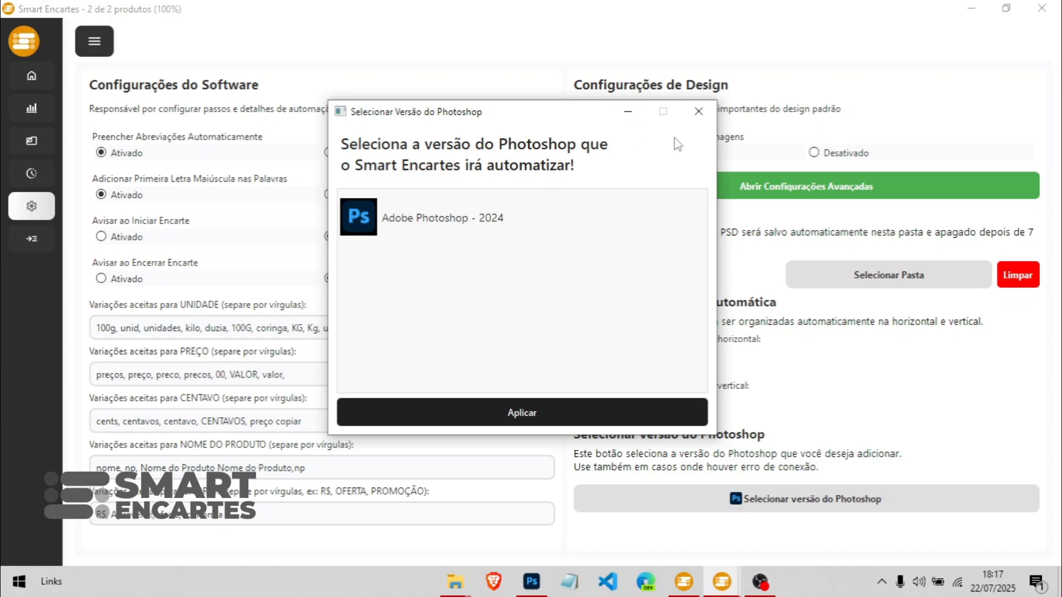
pyautogui.click(698, 112)
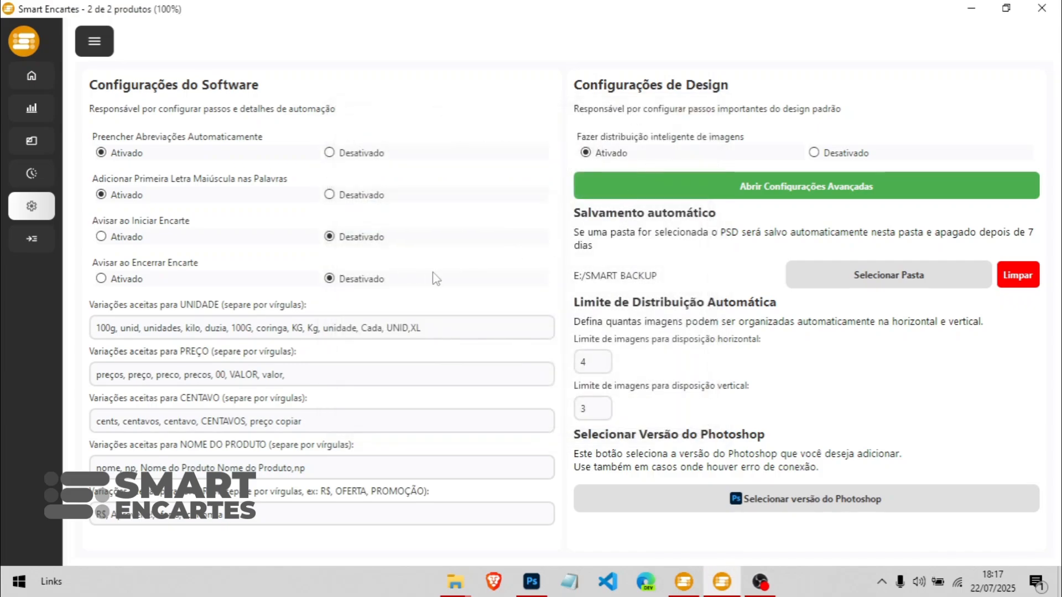